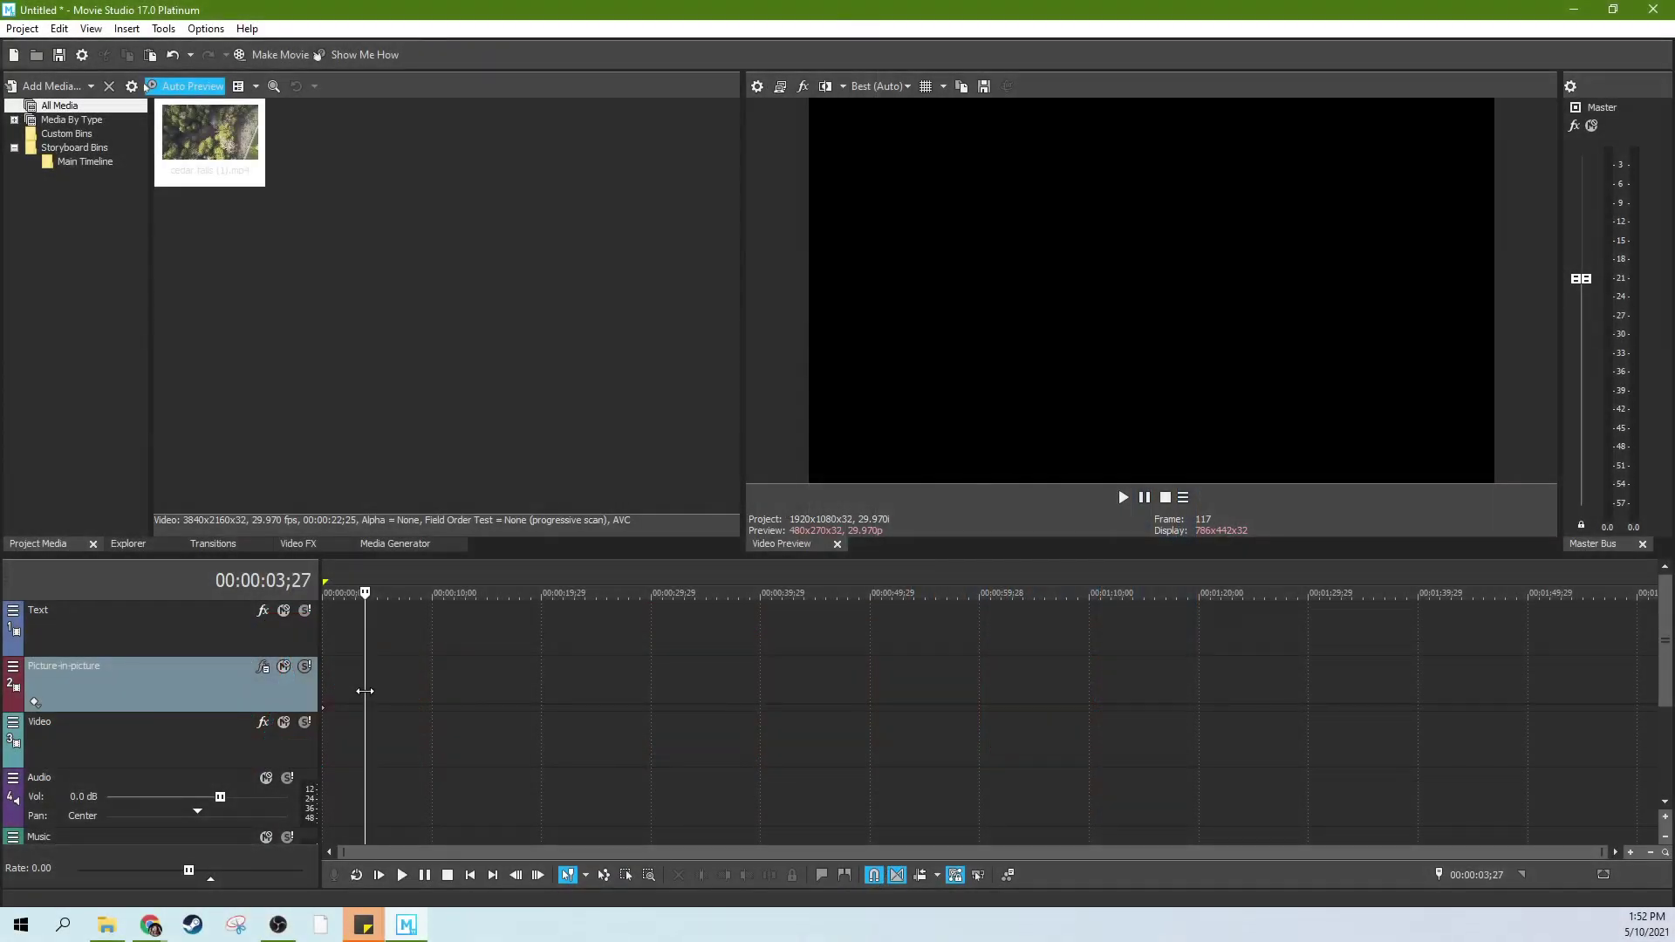
# Step: Place the cedar falls (1).mp4 clip from Project Media onto the Video track
pyautogui.moveTo(234, 181); pyautogui.dragTo(338, 740)
# Step: Match the project settings to the drone clip and preview the footage
pyautogui.click(934, 362)
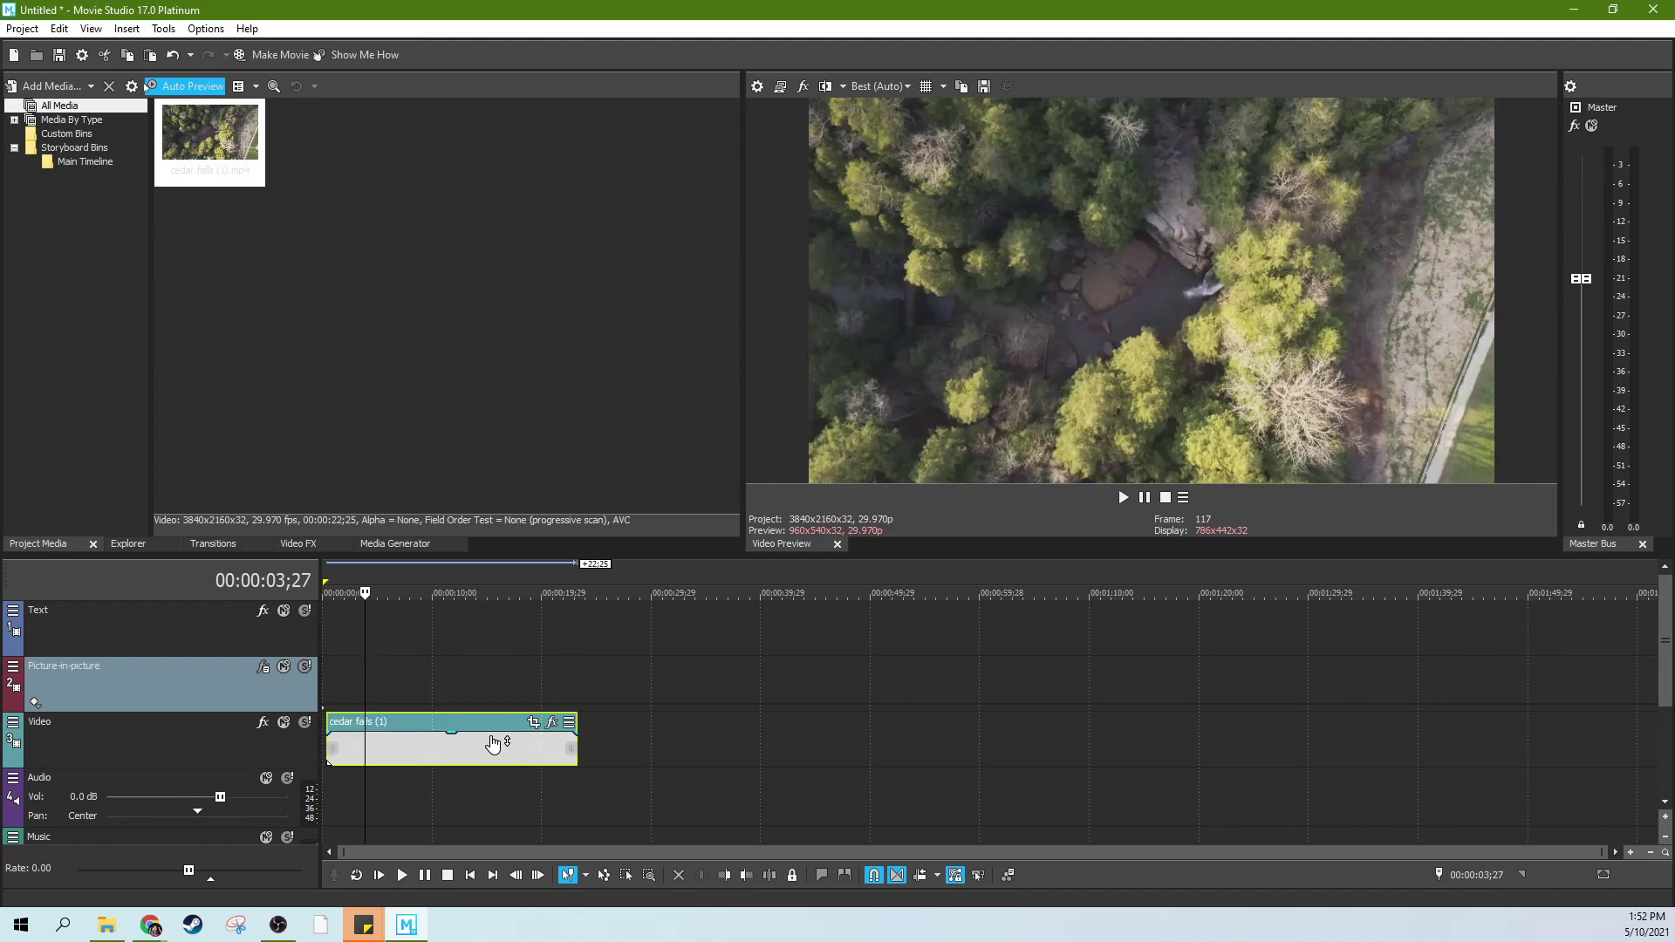
pyautogui.click(490, 746)
pyautogui.press('space')
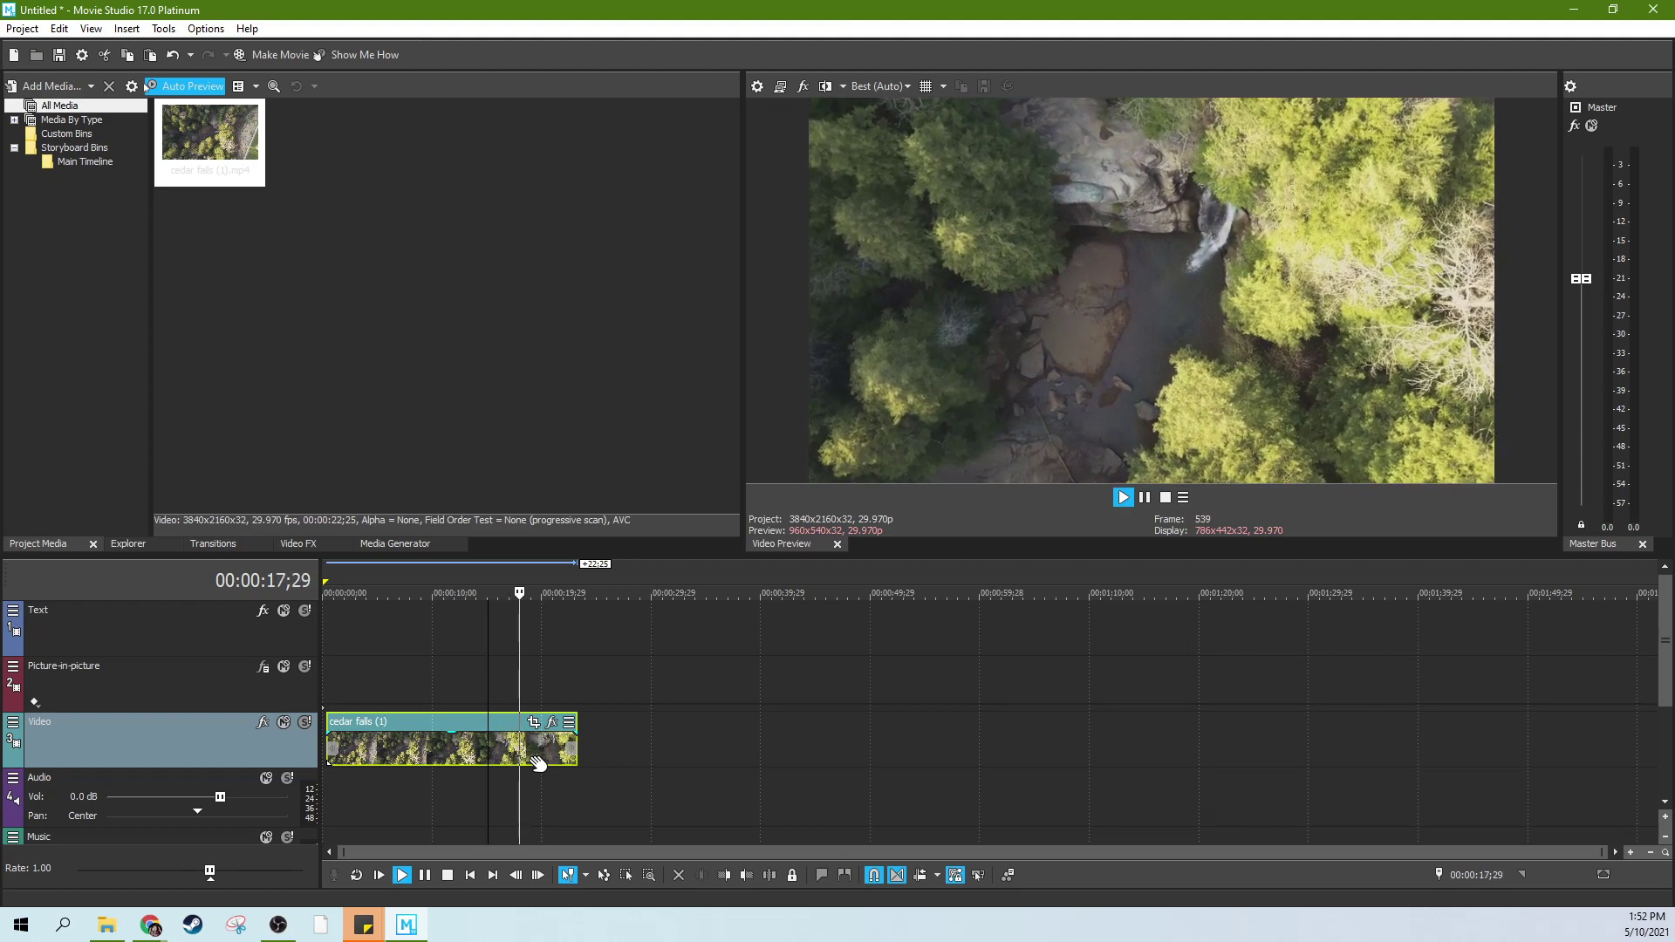
pyautogui.press('space')
# Step: Delete the empty Picture-in-picture track and move the drone clip to start at zero
pyautogui.click(212, 693)
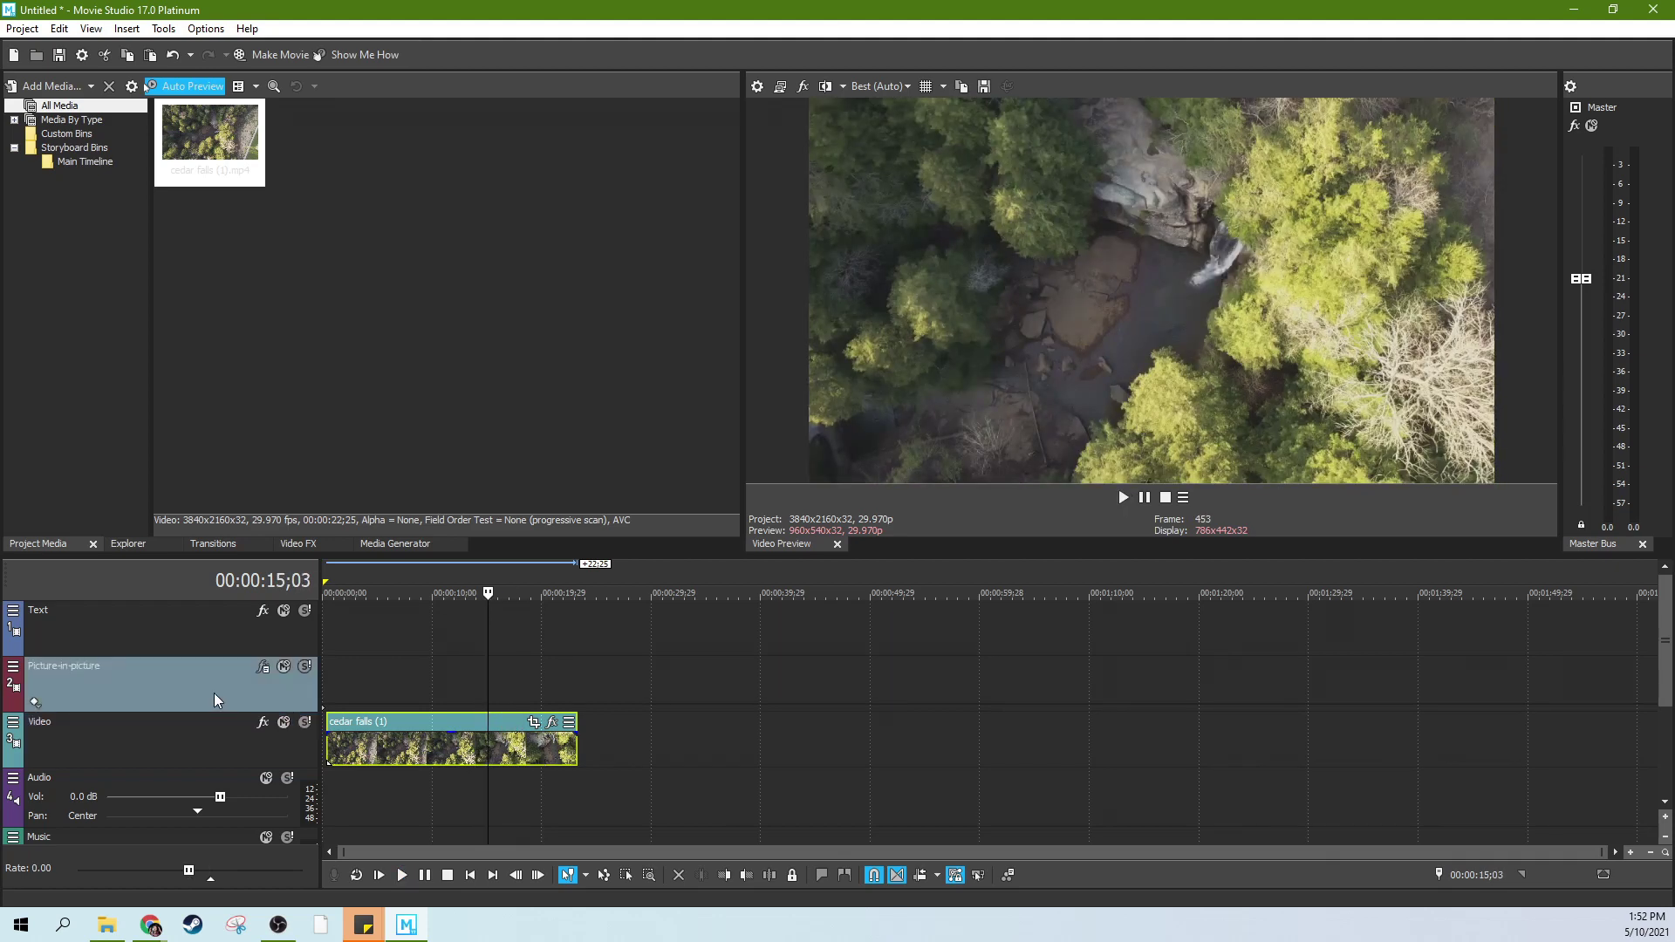
pyautogui.press('Delete')
pyautogui.click(375, 632)
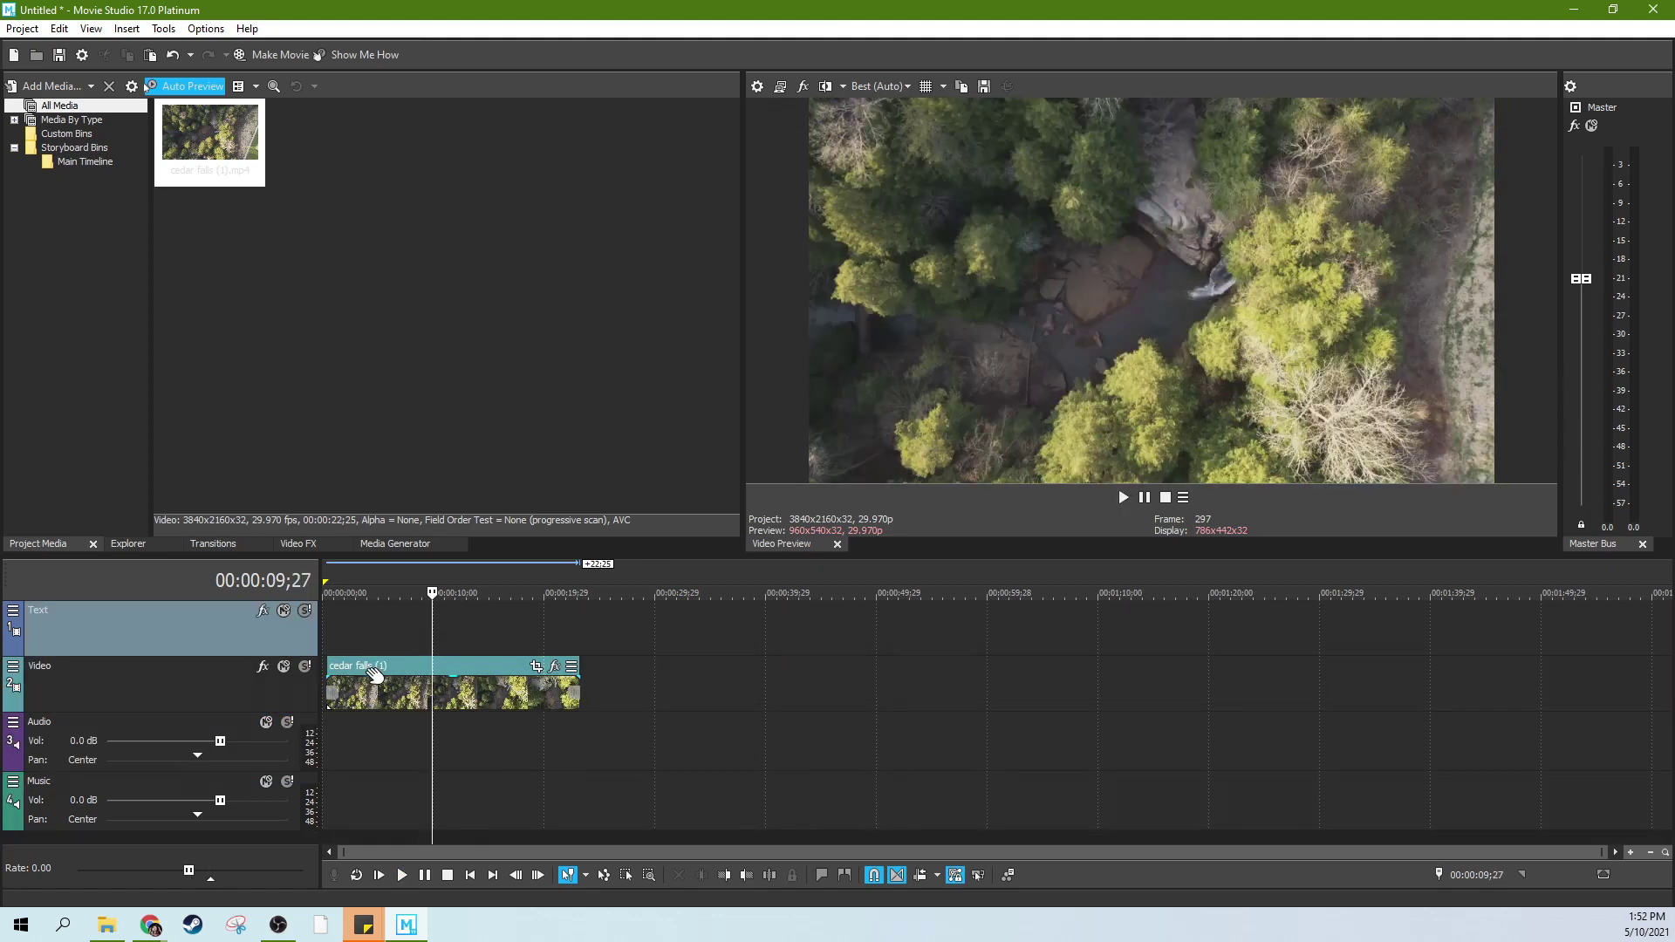
pyautogui.moveTo(372, 673); pyautogui.dragTo(367, 674)
pyautogui.click(375, 624)
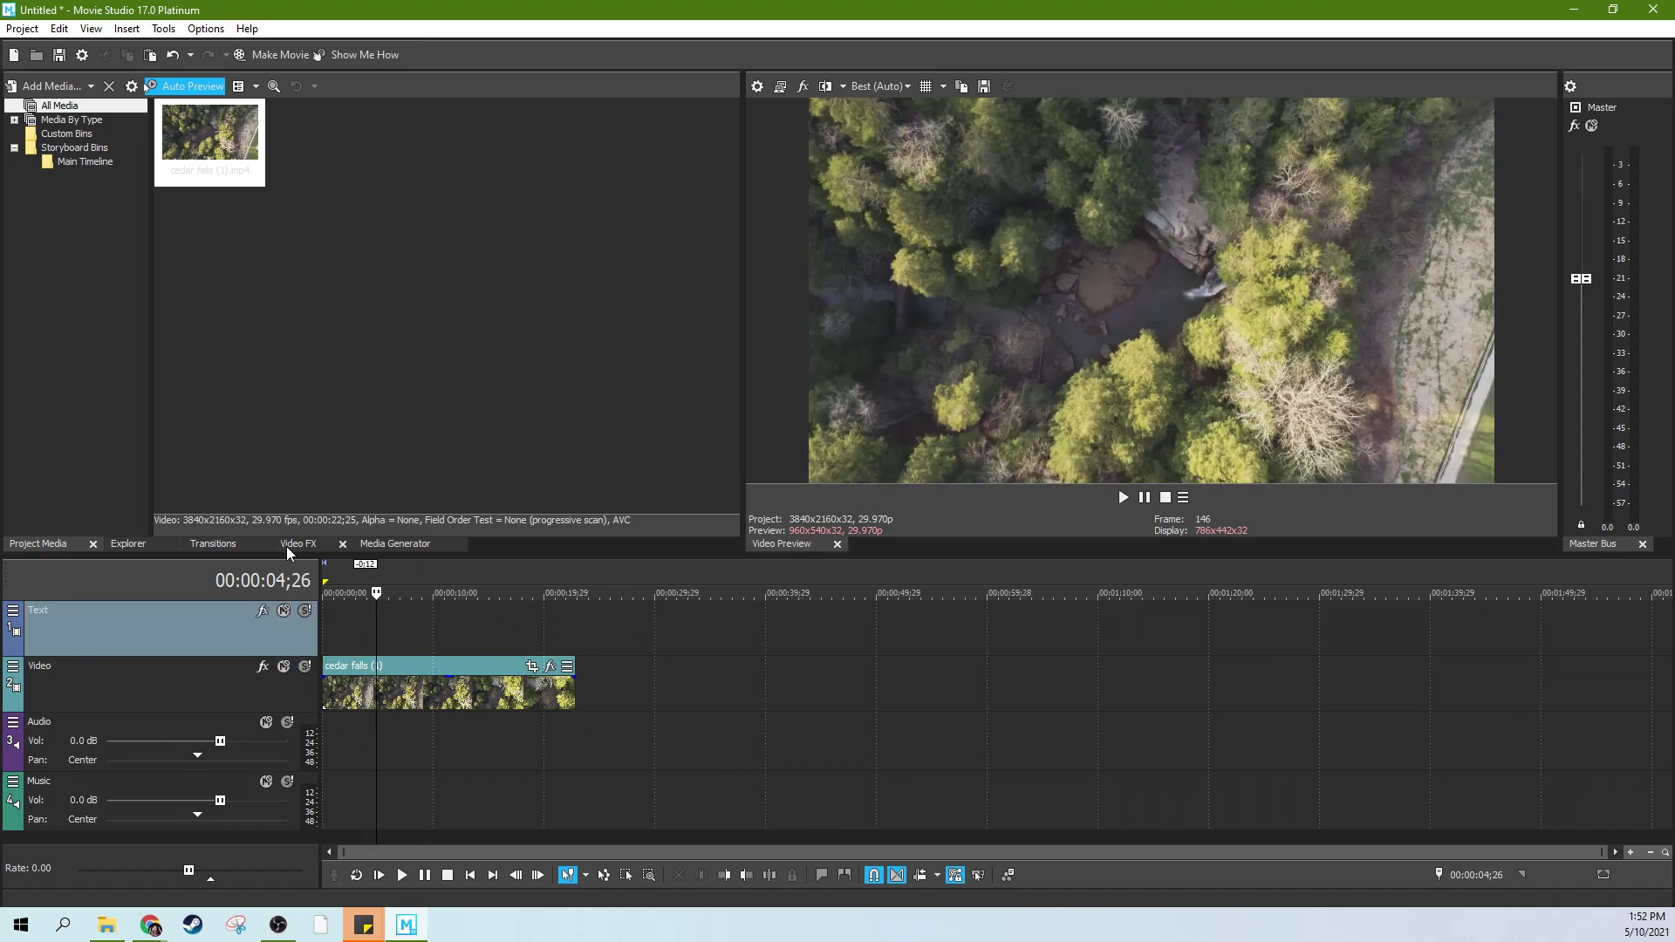
# Step: Put the Default Titles and Text preset on the Text track, stretched to the drone clip's length
pyautogui.click(368, 549)
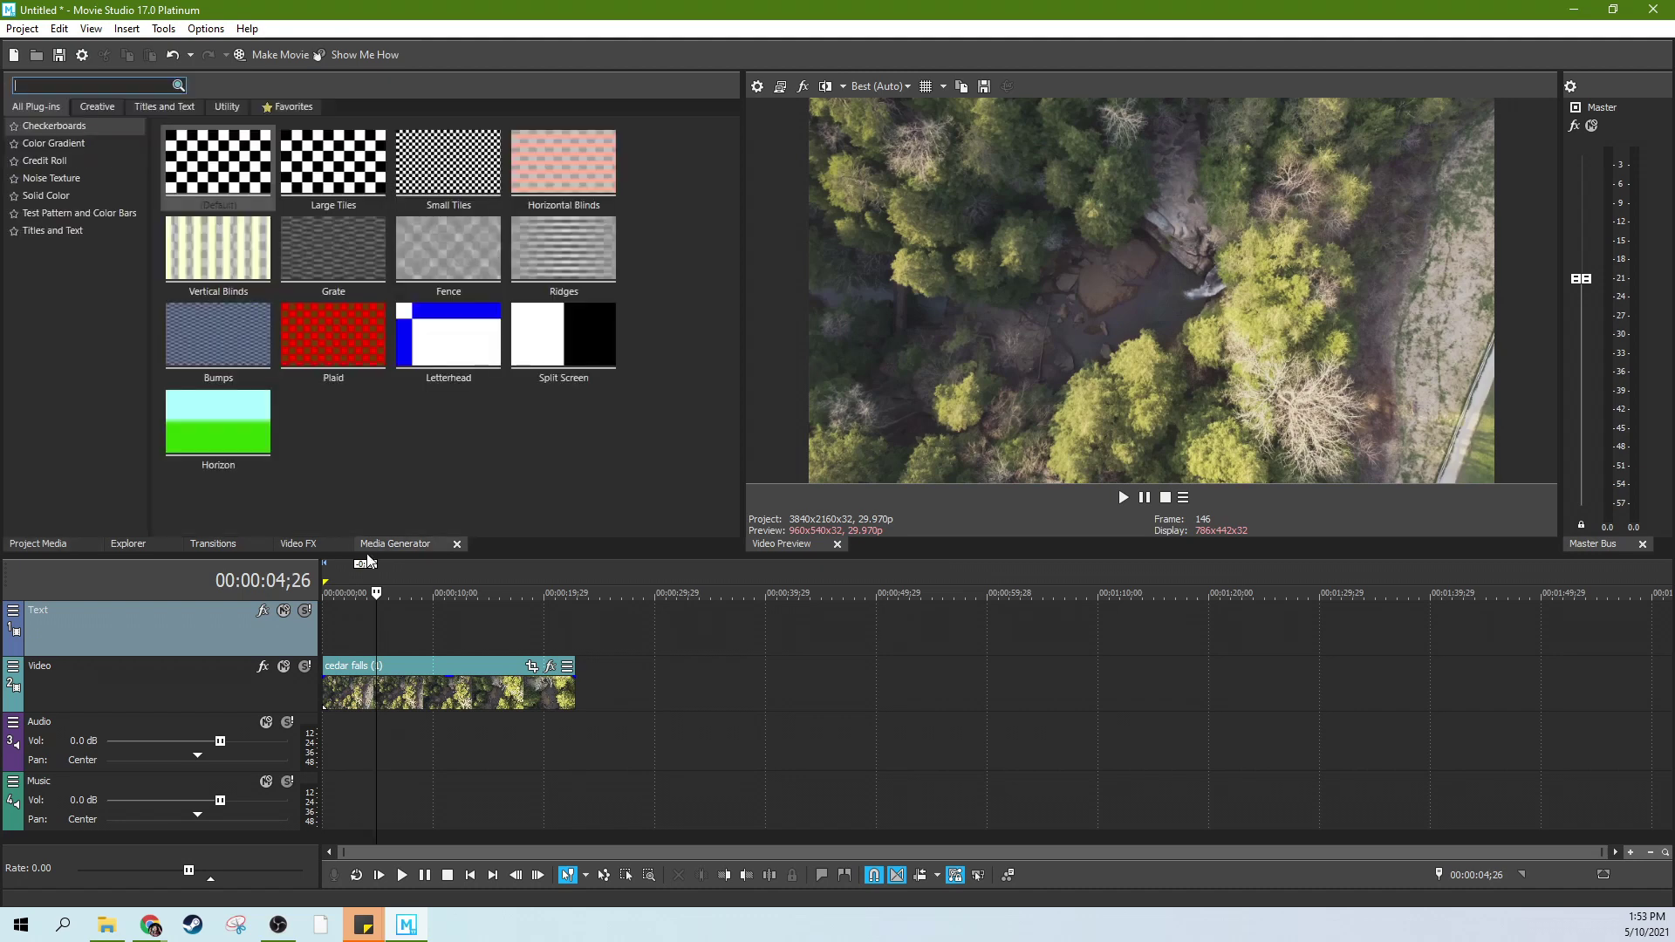
pyautogui.click(81, 229)
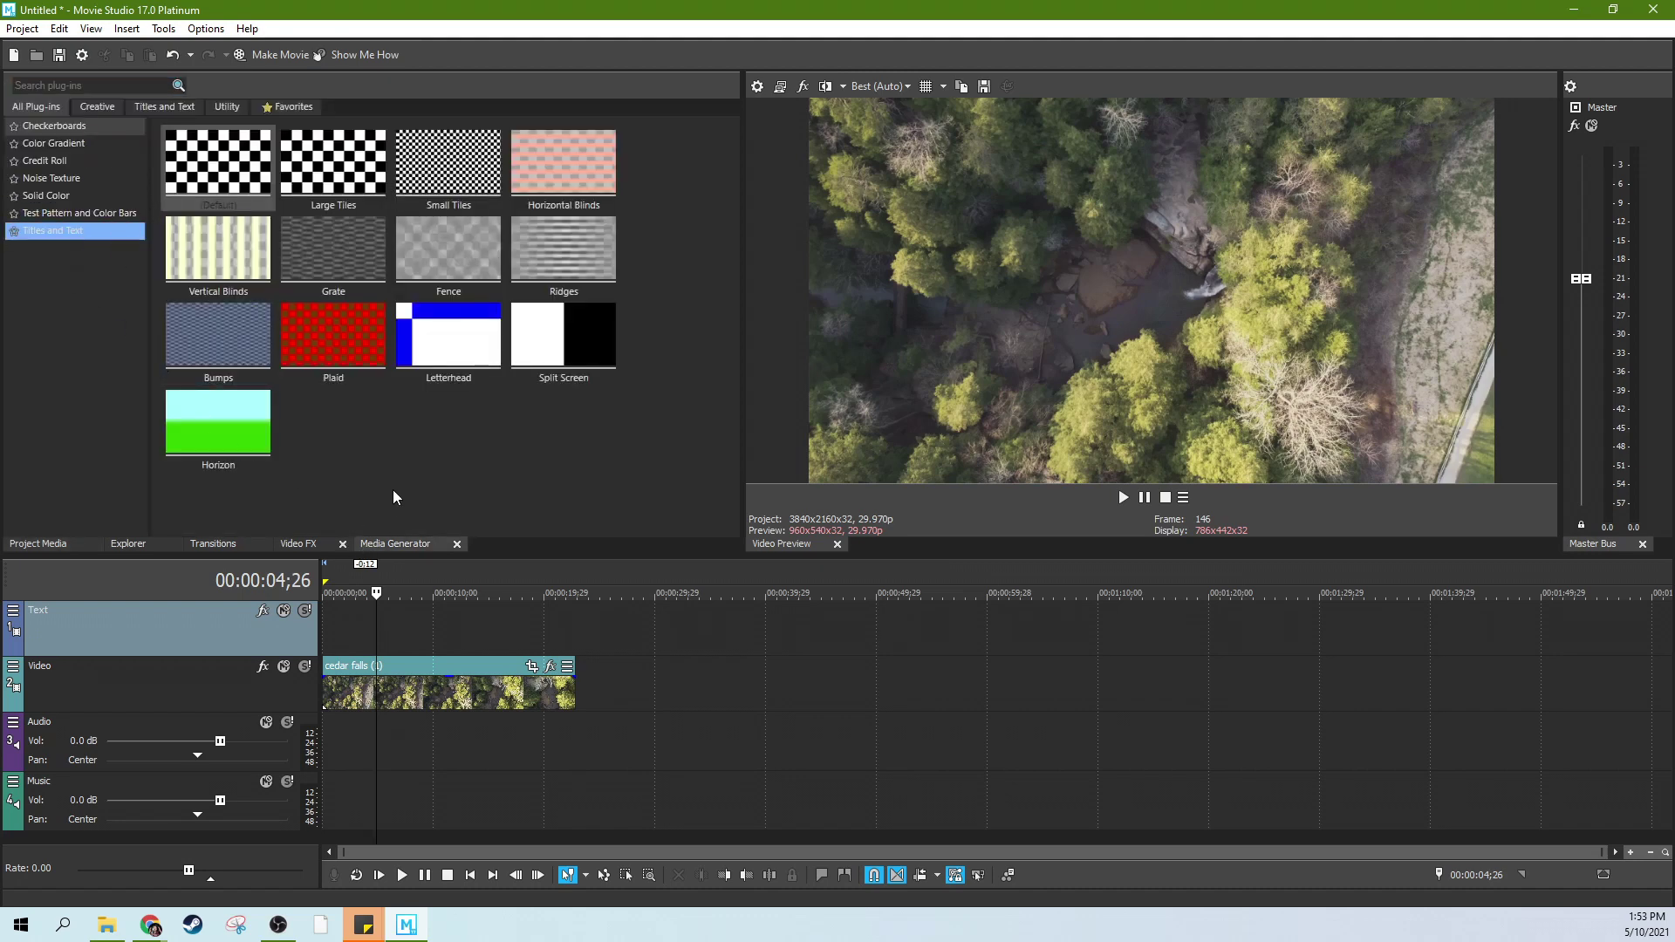
pyautogui.click(536, 643)
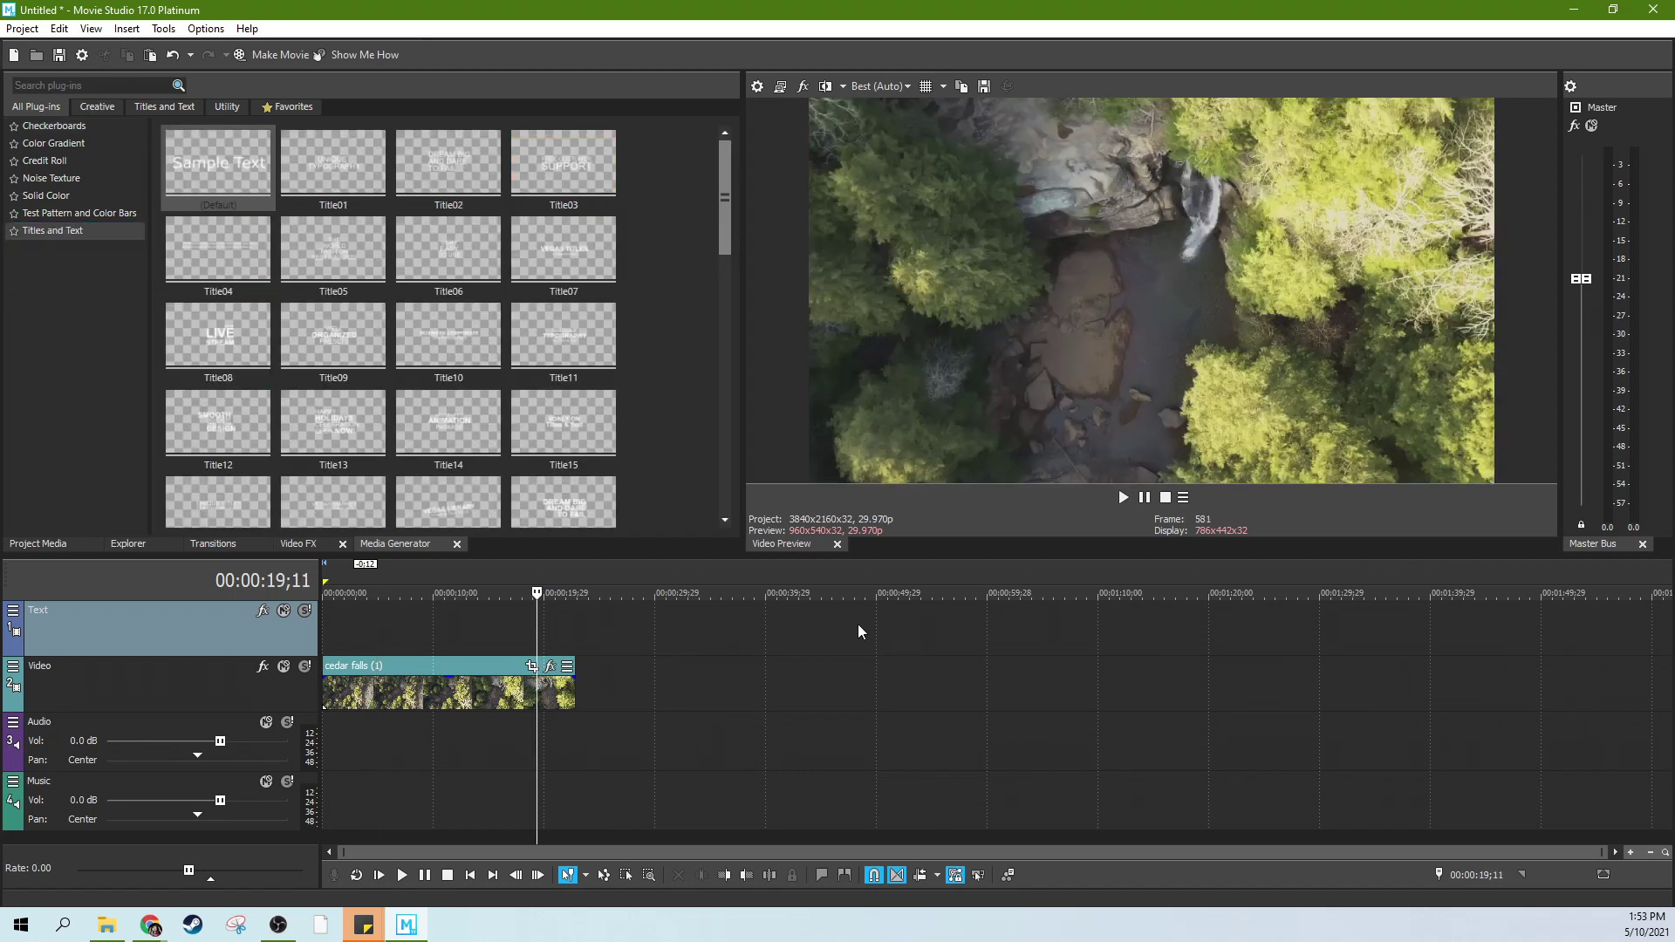
pyautogui.moveTo(223, 182); pyautogui.dragTo(385, 643)
pyautogui.click(384, 643)
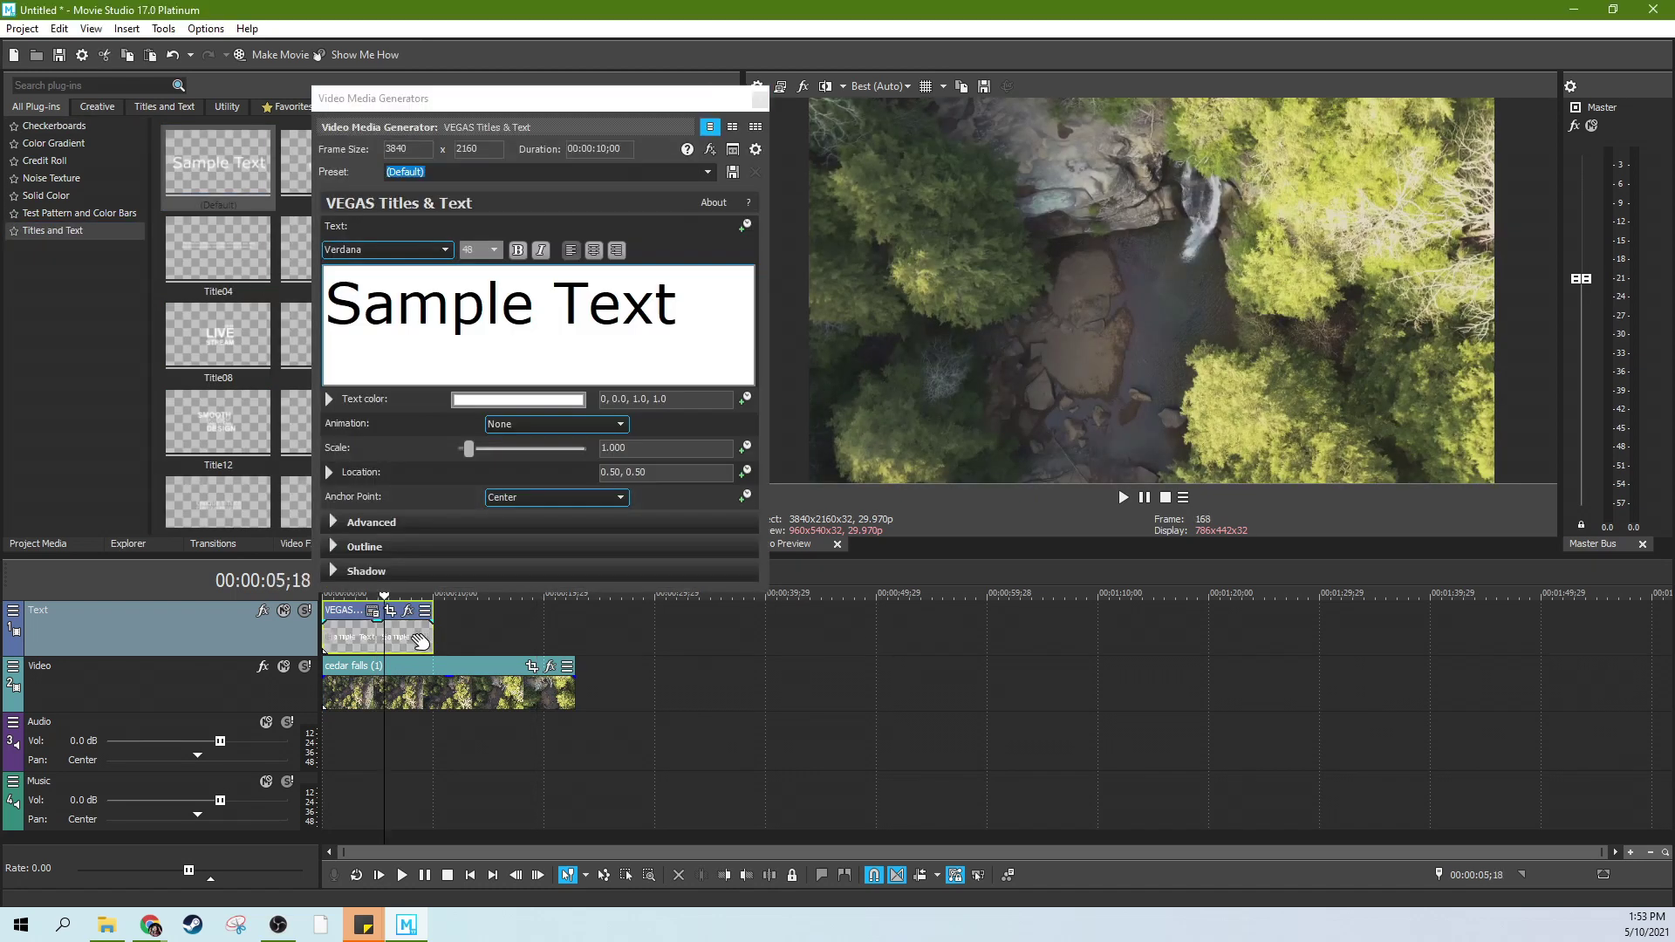
pyautogui.moveTo(432, 642); pyautogui.dragTo(574, 643)
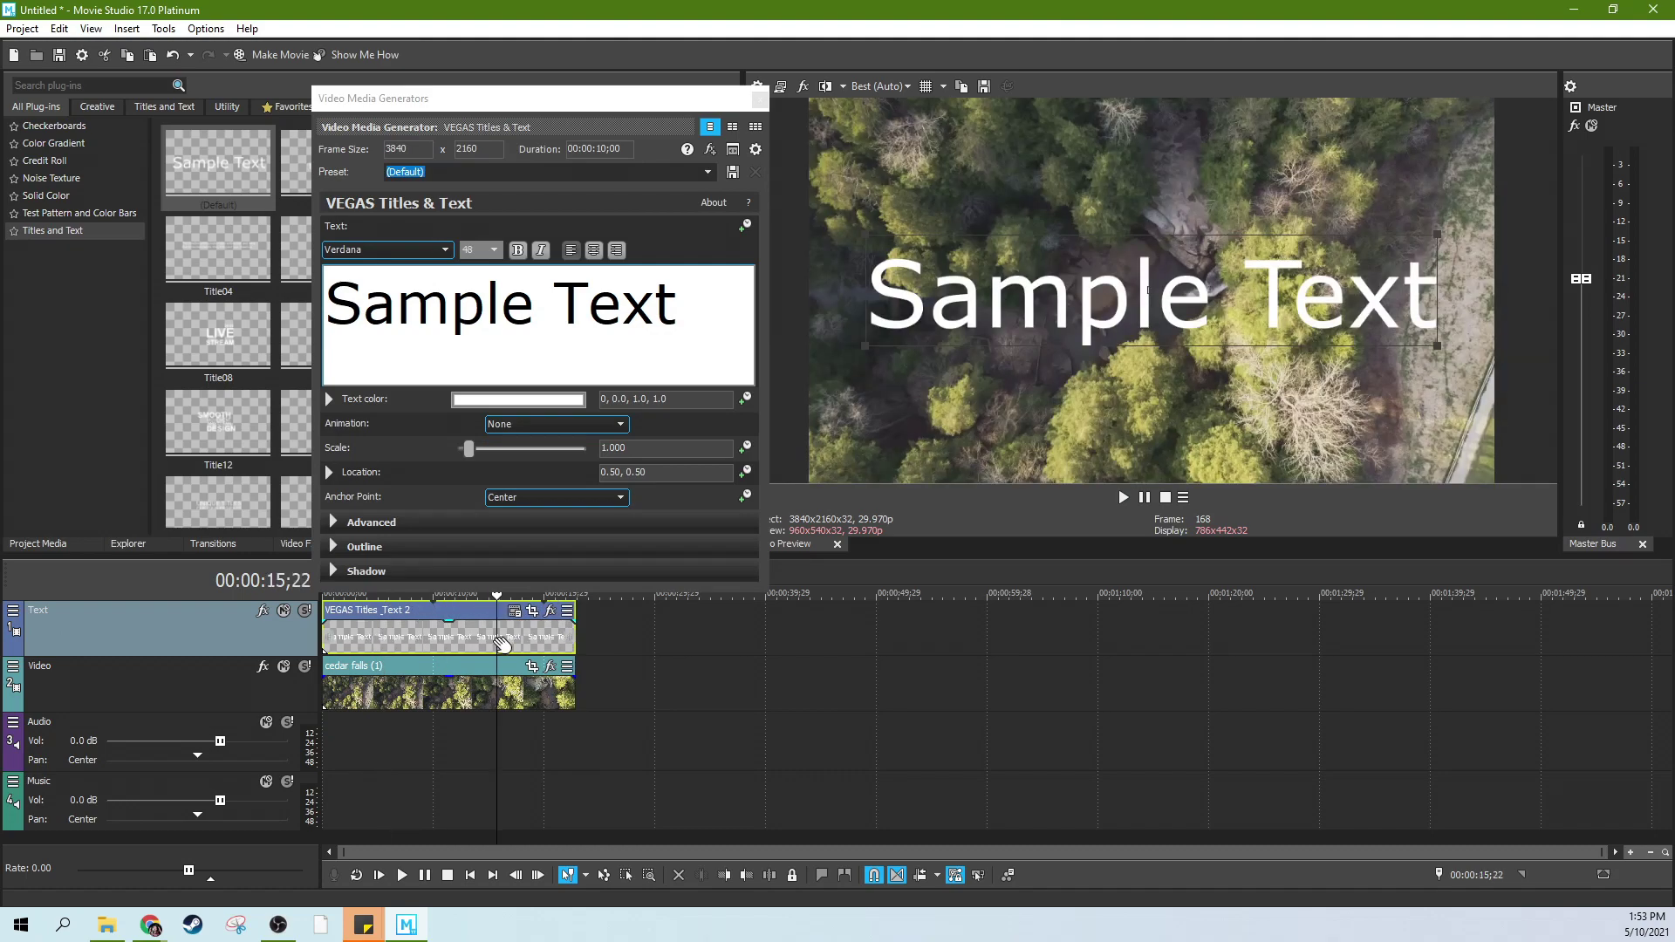
pyautogui.click(703, 300)
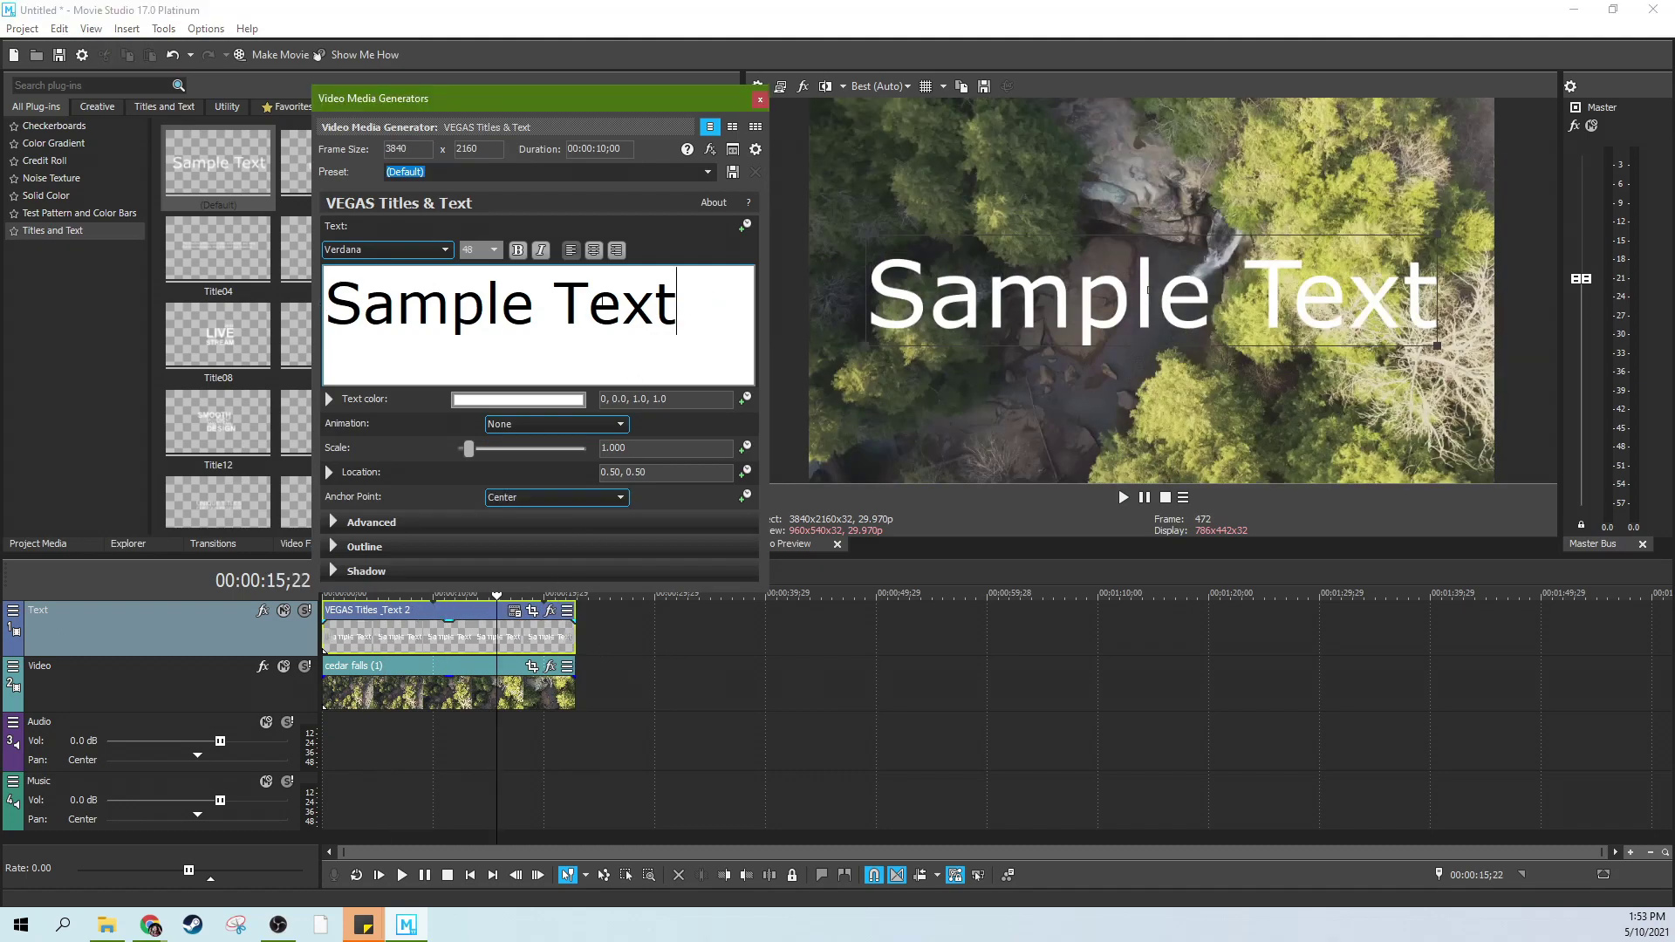
# Step: Replace 'Sample Text' with 'Cool Places To Go' and select the new wording
pyautogui.hotkey('ctrl', 'a')
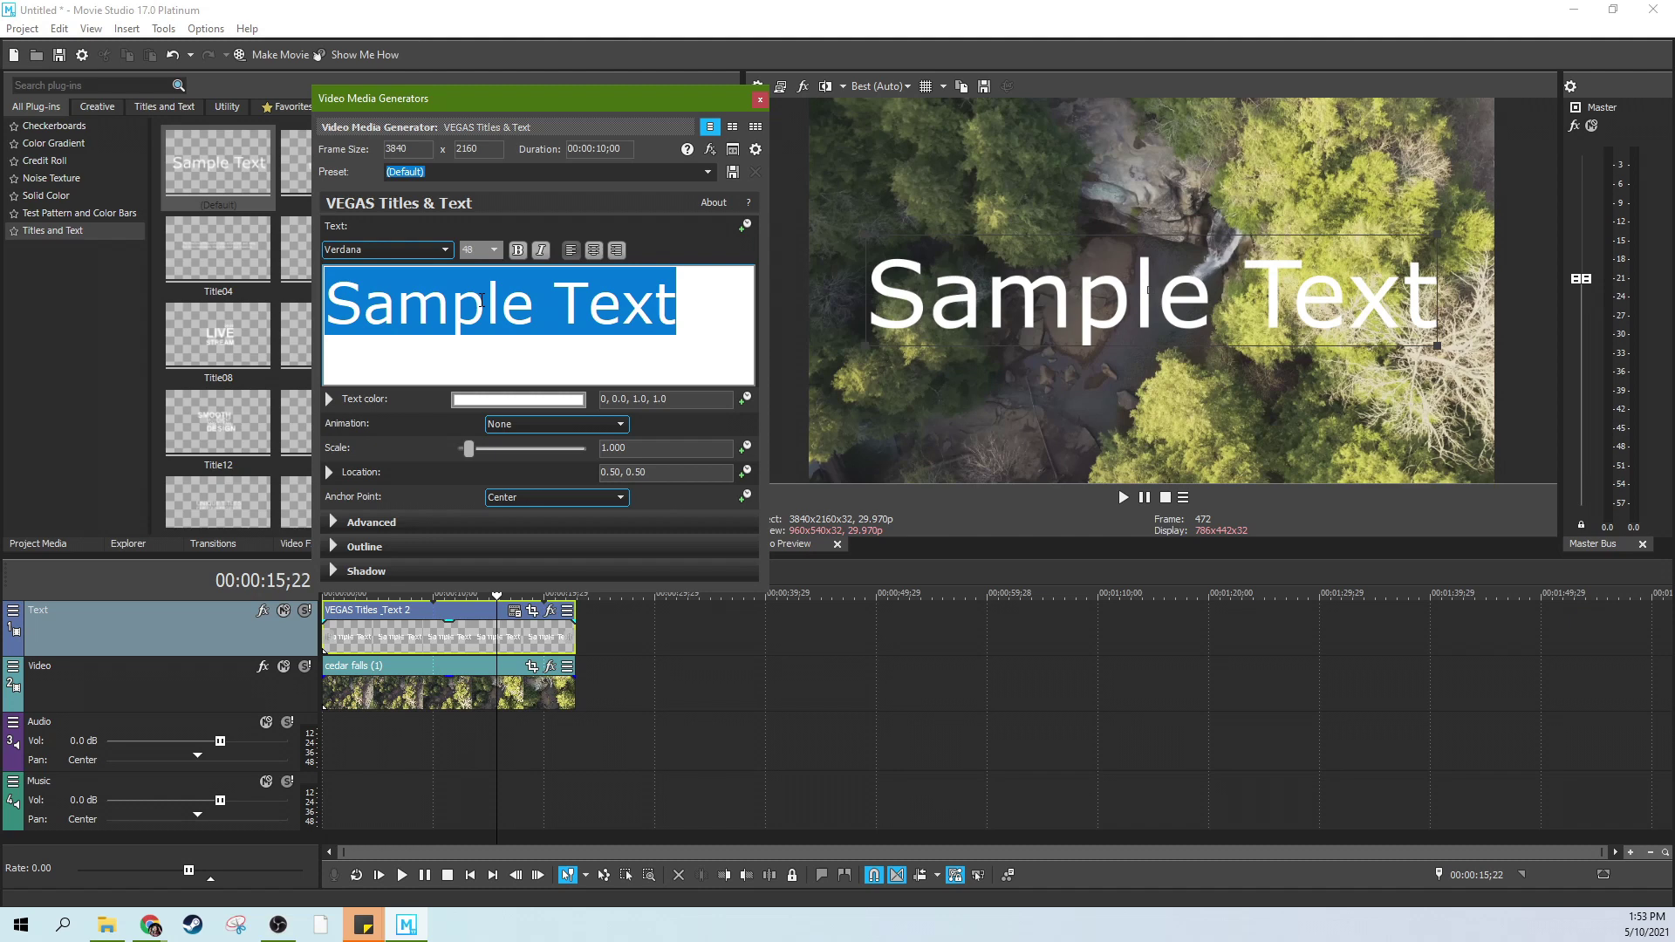
pyautogui.write('Coo')
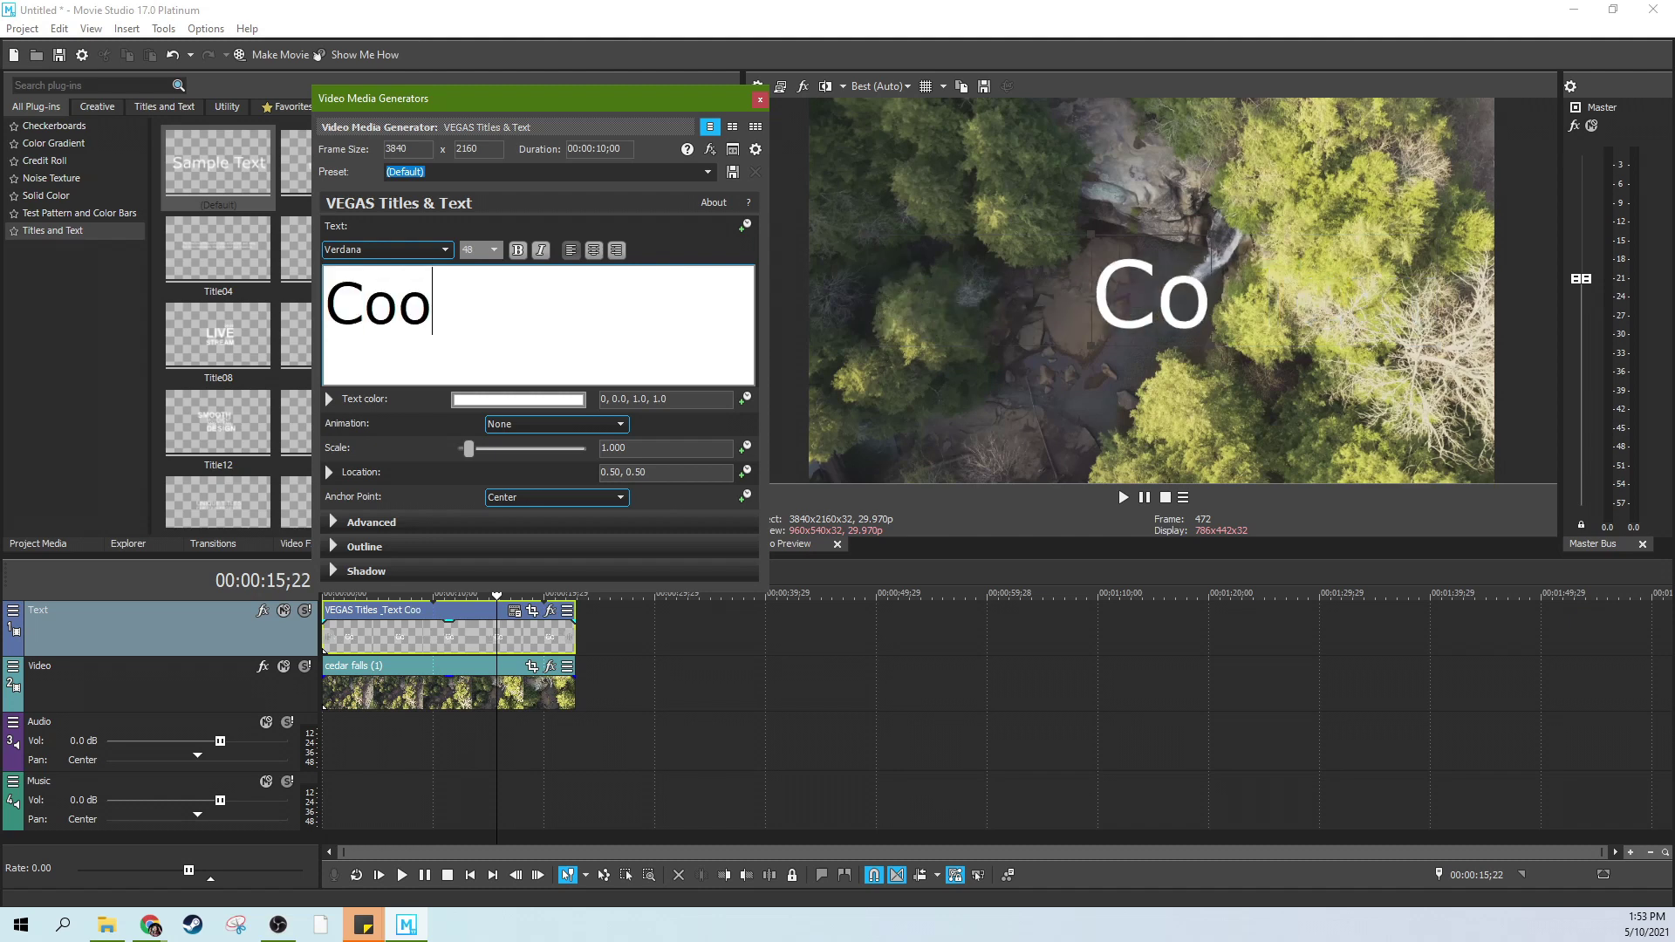
pyautogui.write('l Places To Go')
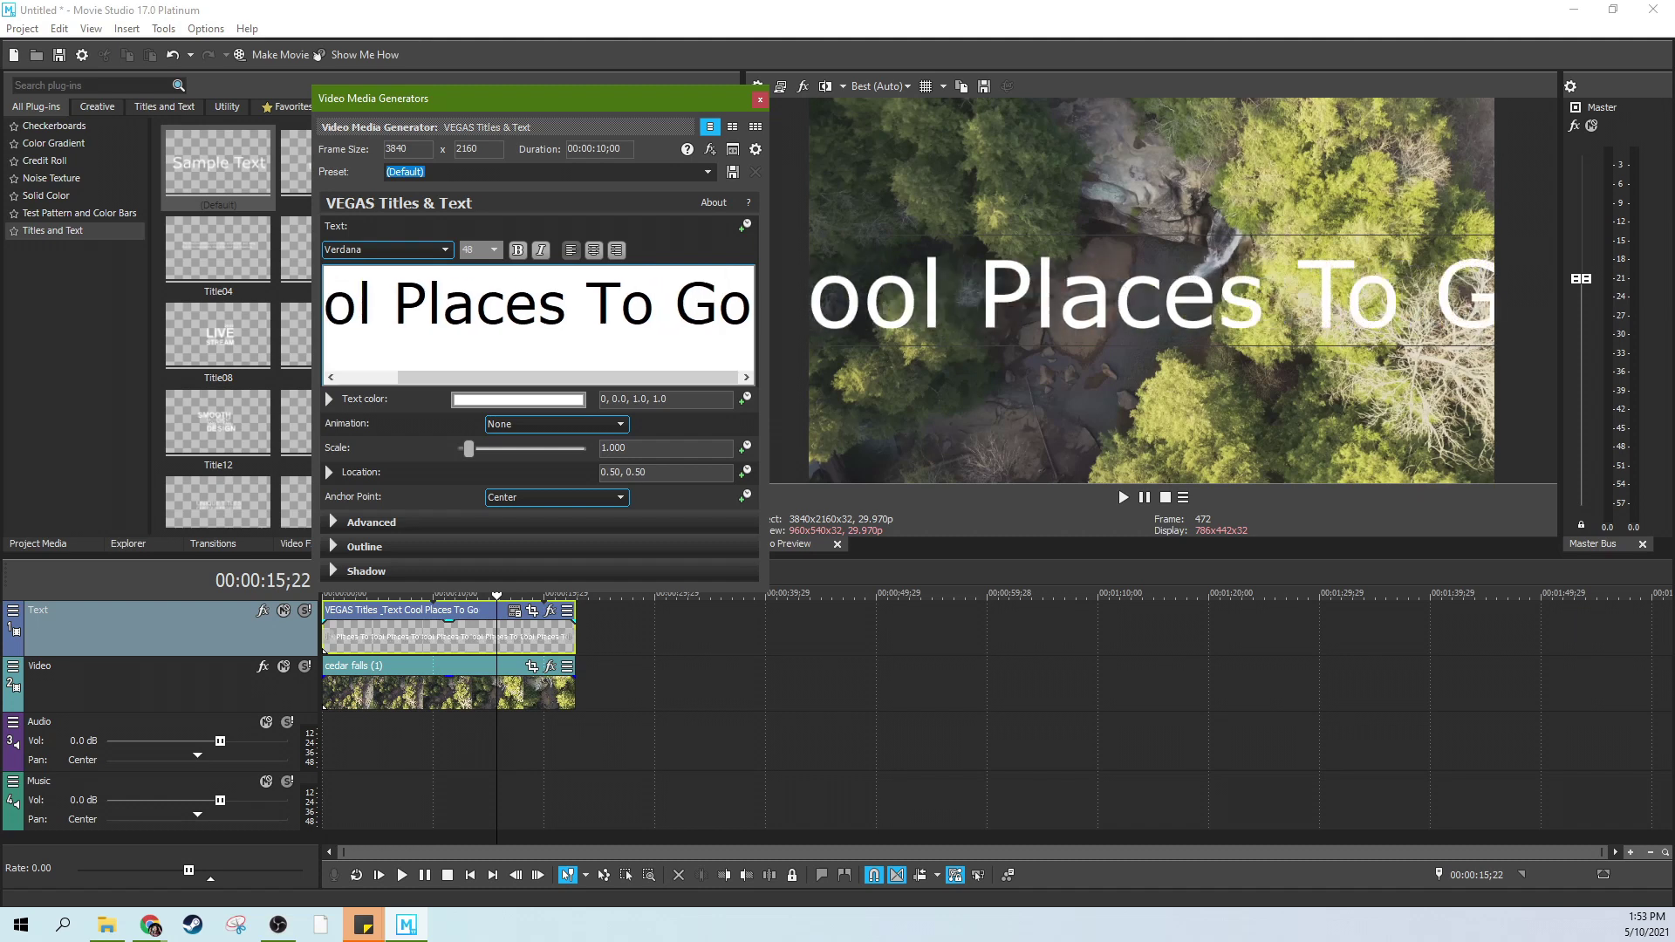
pyautogui.moveTo(741, 305); pyautogui.dragTo(382, 290)
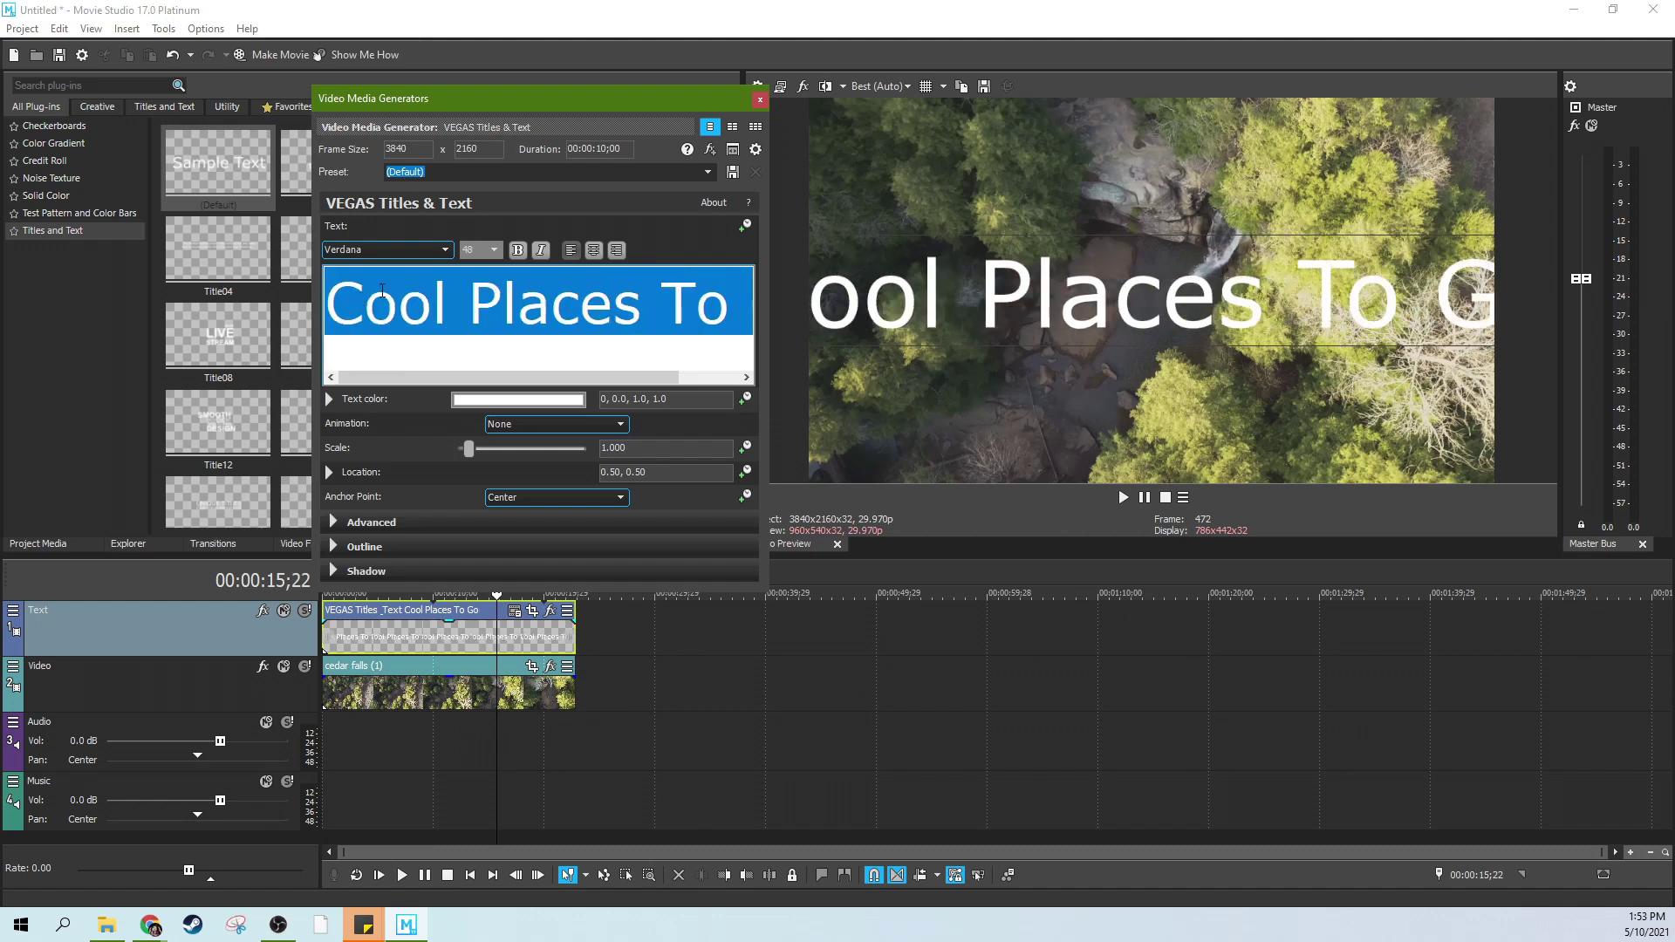
# Step: Give the title a black outline with width 10
pyautogui.click(333, 522)
pyautogui.scroll(-1, 334, 523)
pyautogui.click(333, 535)
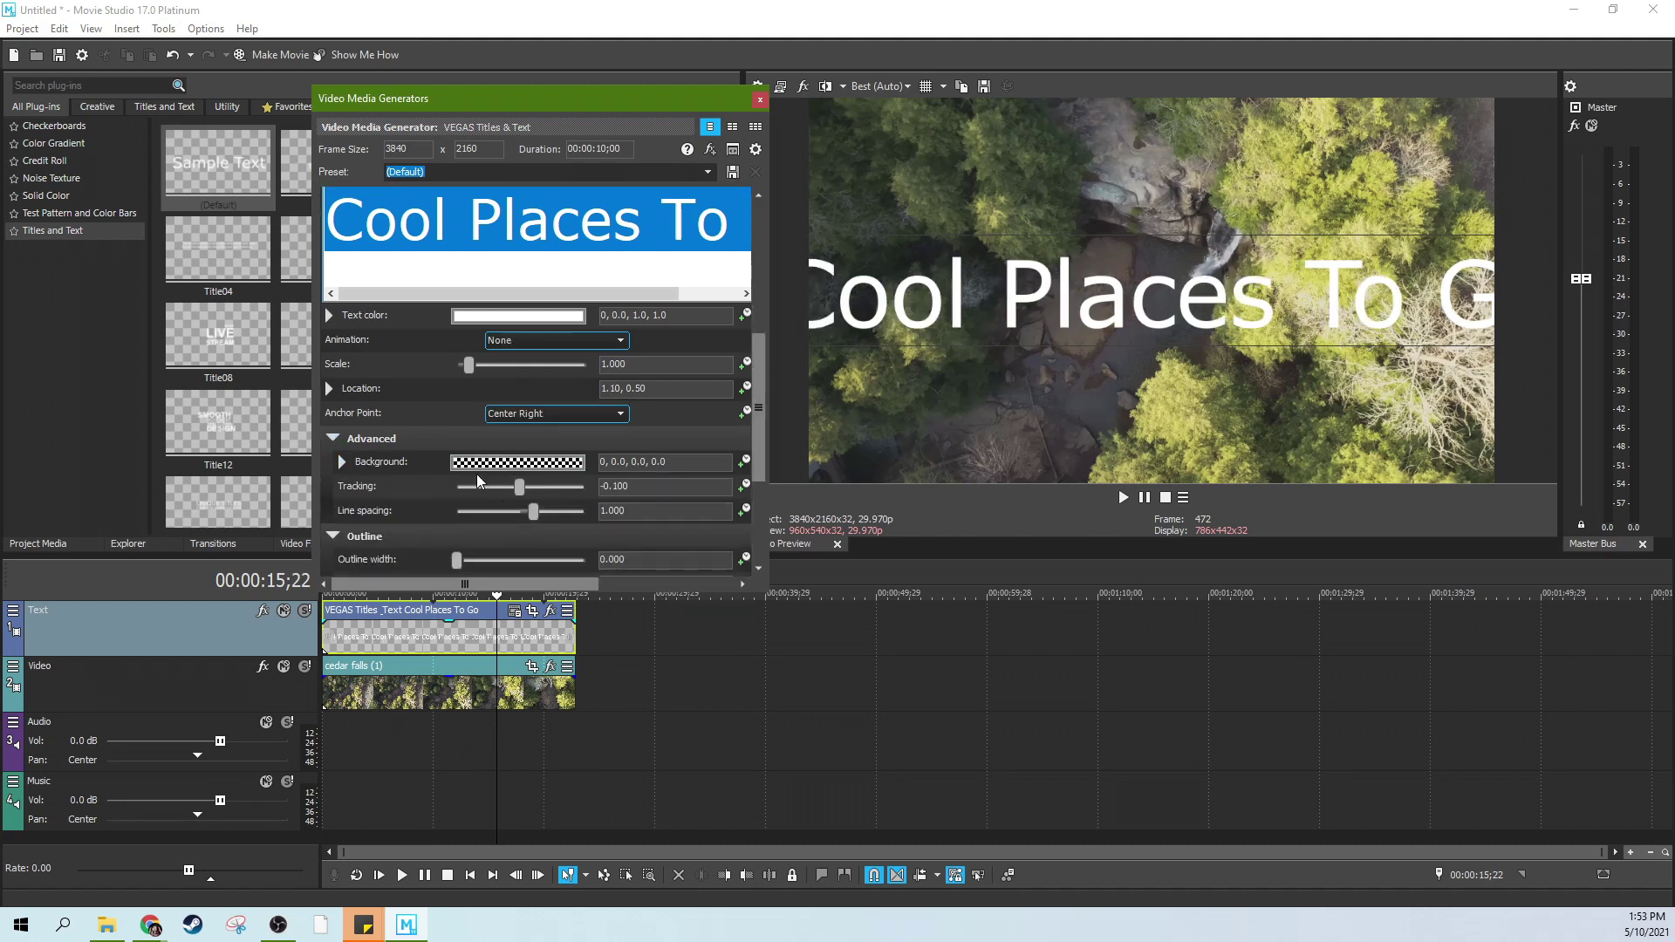
pyautogui.scroll(-1, 478, 481)
pyautogui.click(455, 553)
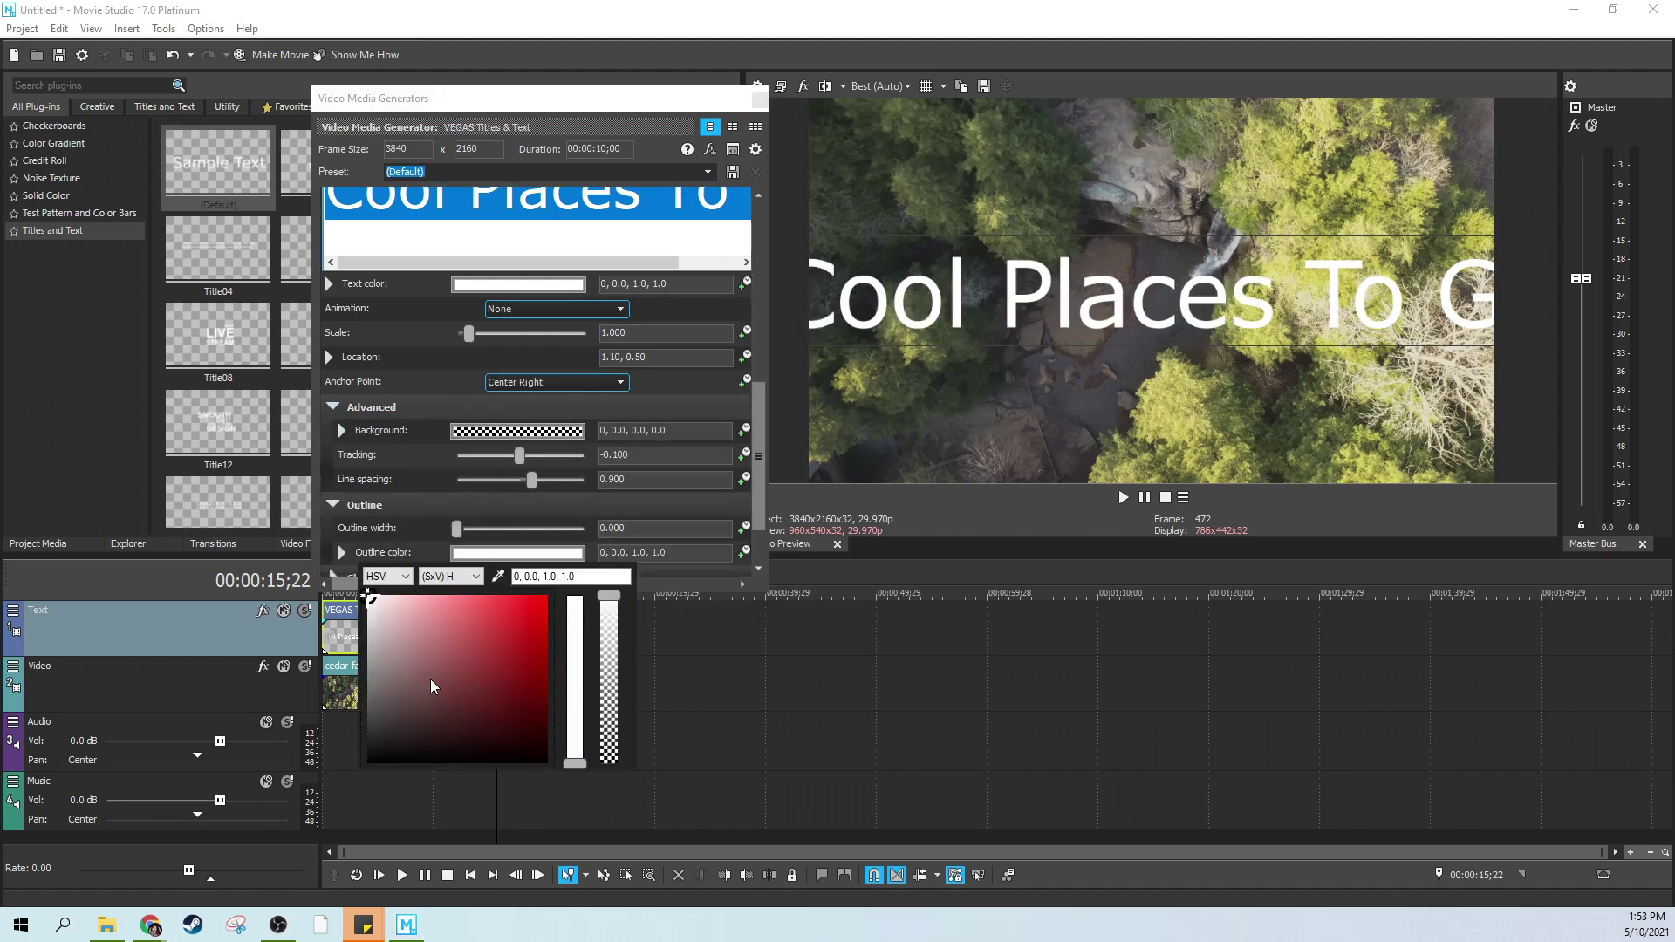
pyautogui.moveTo(433, 686); pyautogui.dragTo(367, 761)
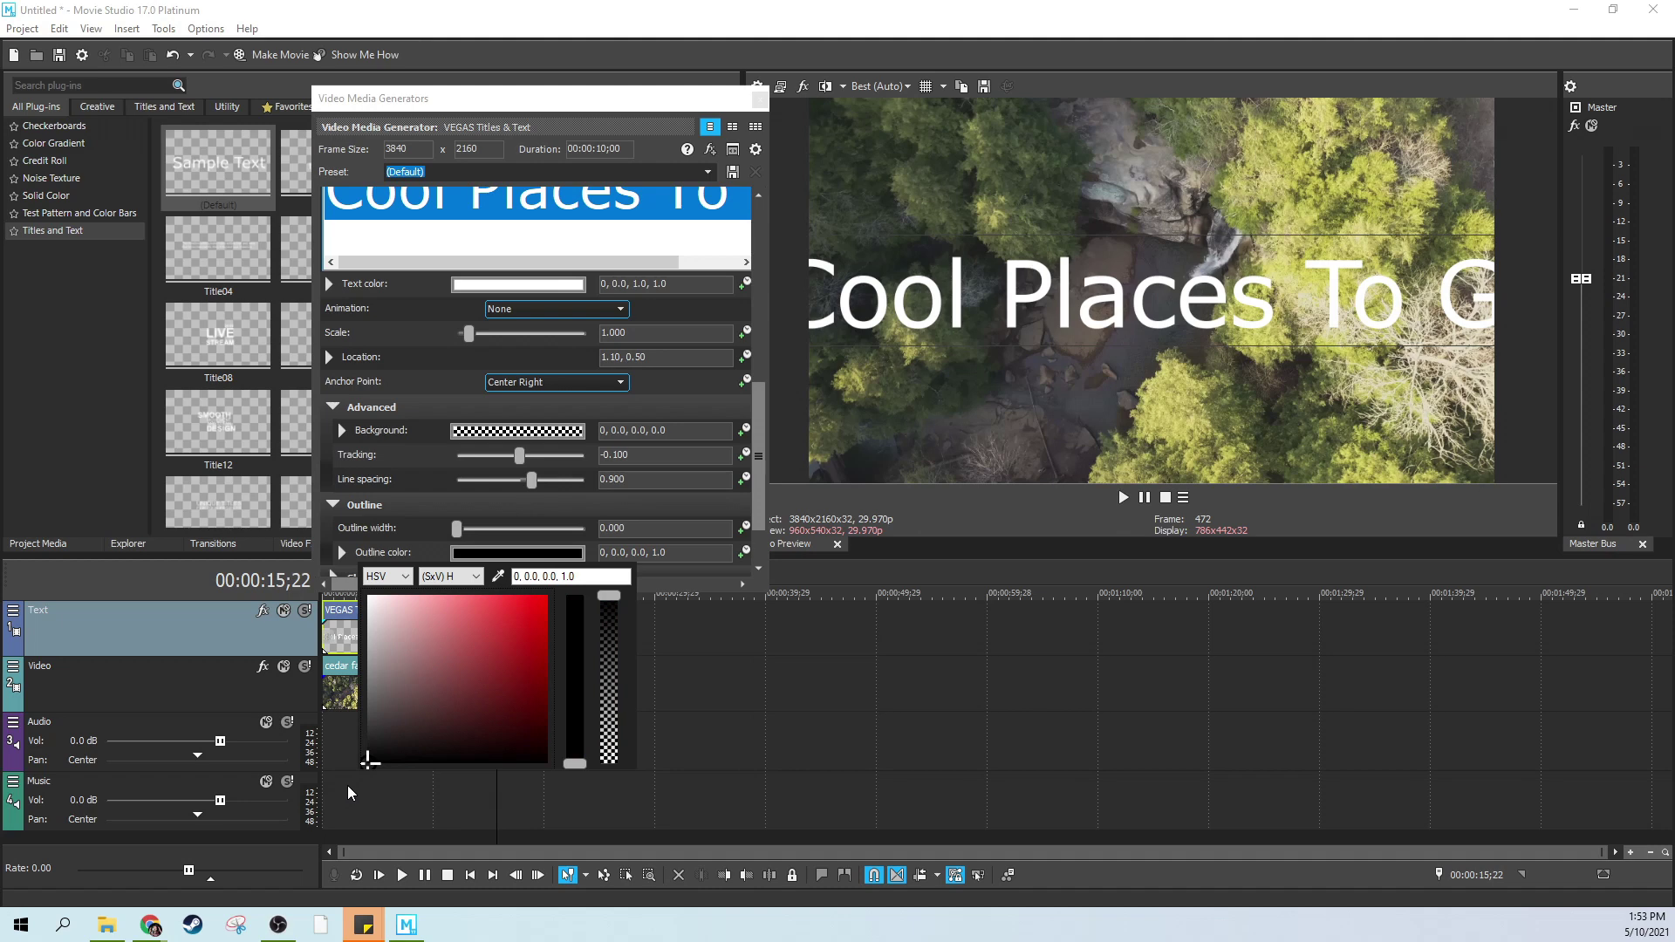
pyautogui.click(442, 526)
pyautogui.moveTo(456, 528); pyautogui.dragTo(701, 544)
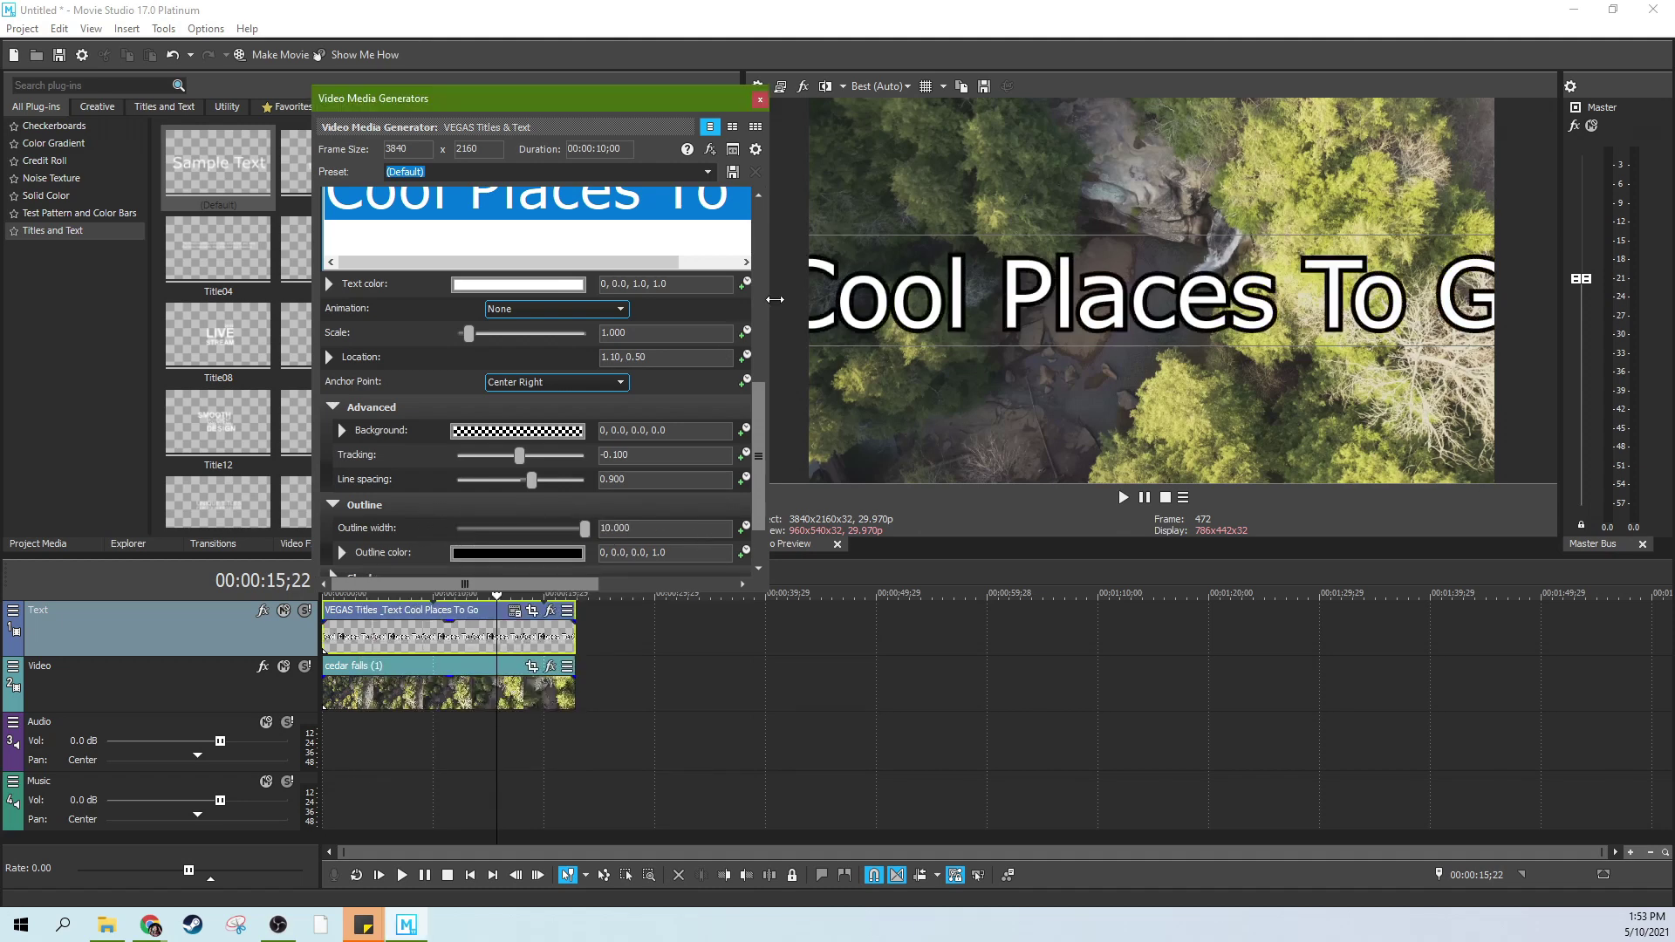
# Step: Set the whole title to font size 22 and move it to the upper middle of the frame
pyautogui.click(703, 249)
pyautogui.scroll(3, 746, 421)
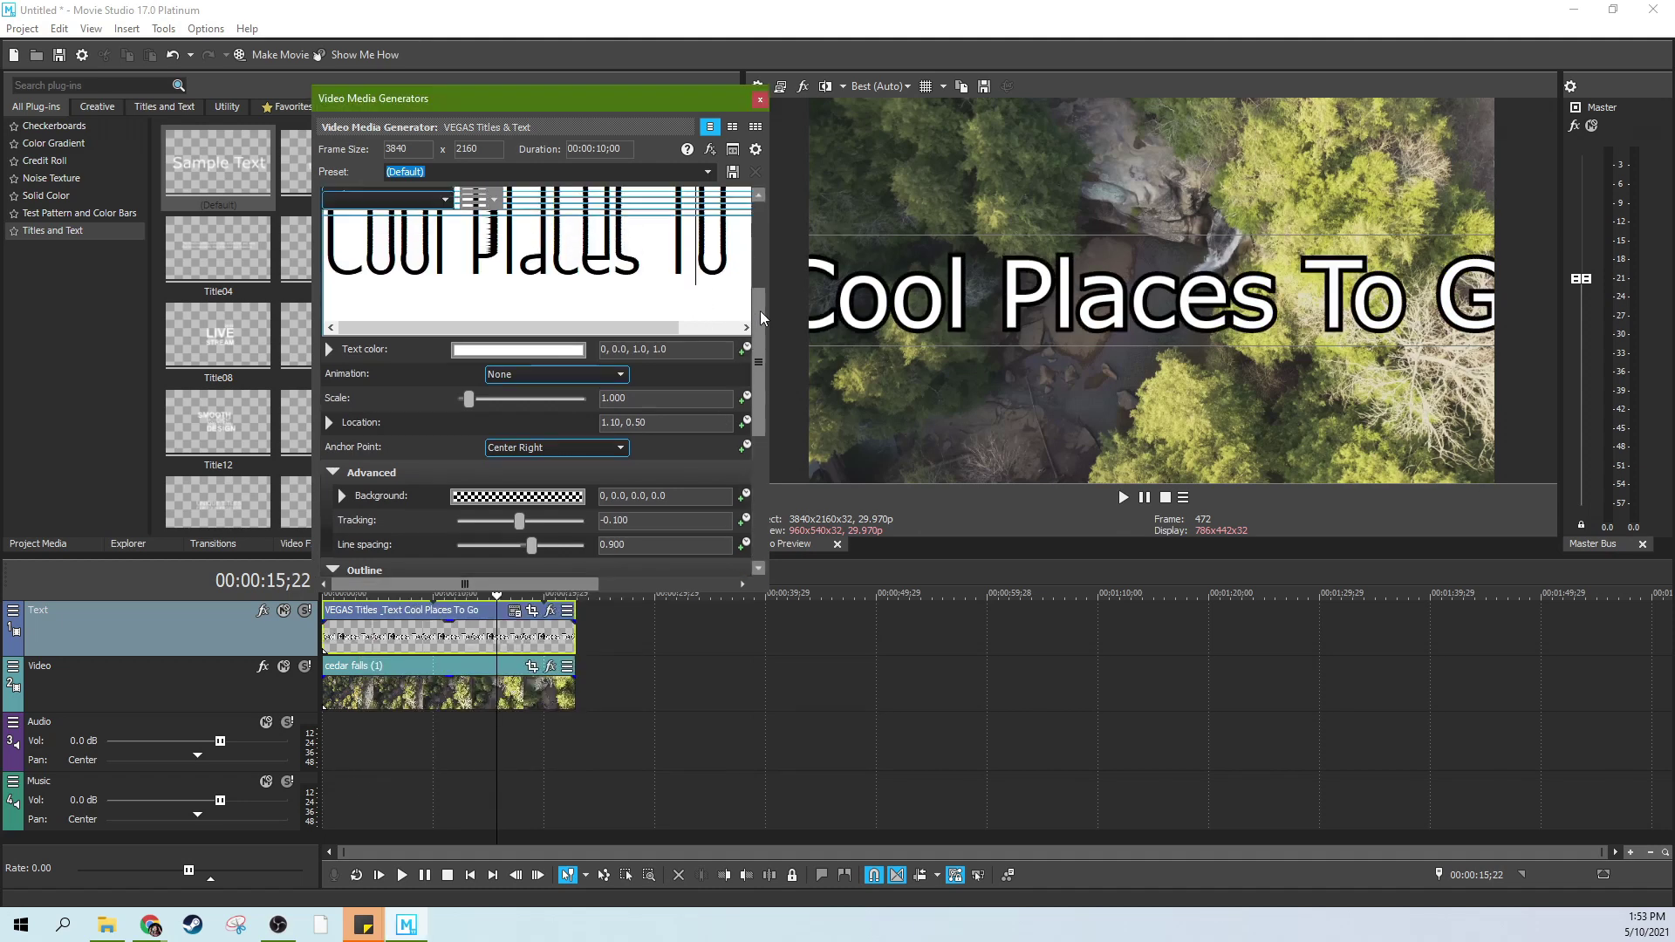
pyautogui.hotkey('ctrl', 'a')
pyautogui.click(494, 249)
pyautogui.click(485, 323)
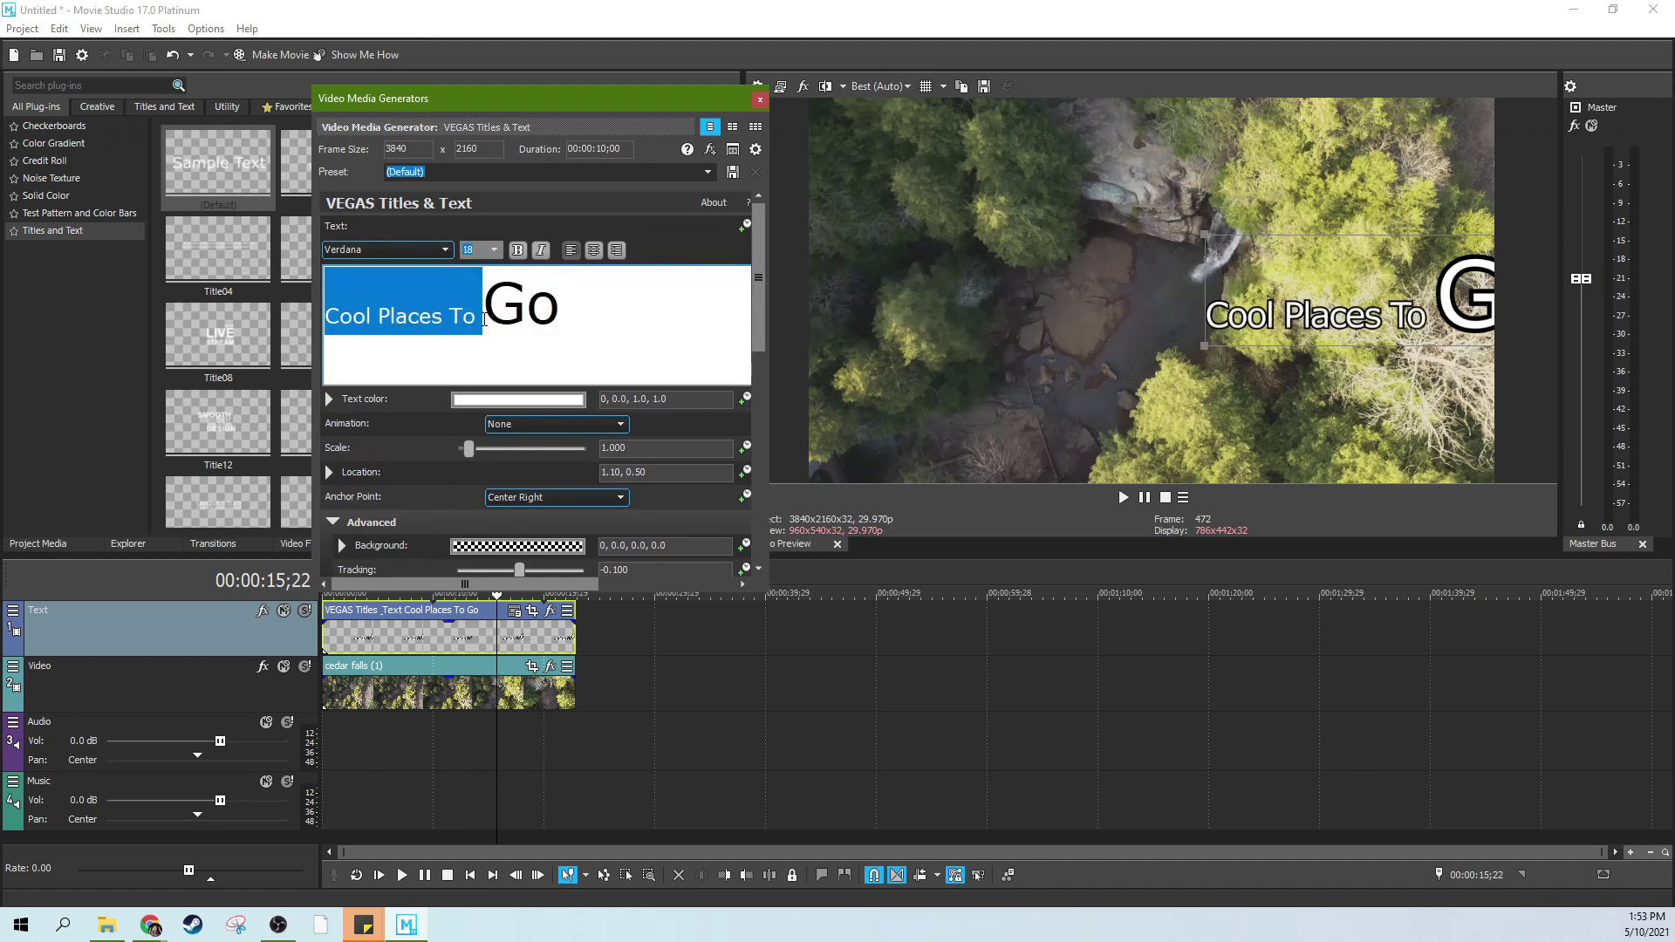
pyautogui.click(494, 250)
pyautogui.click(479, 340)
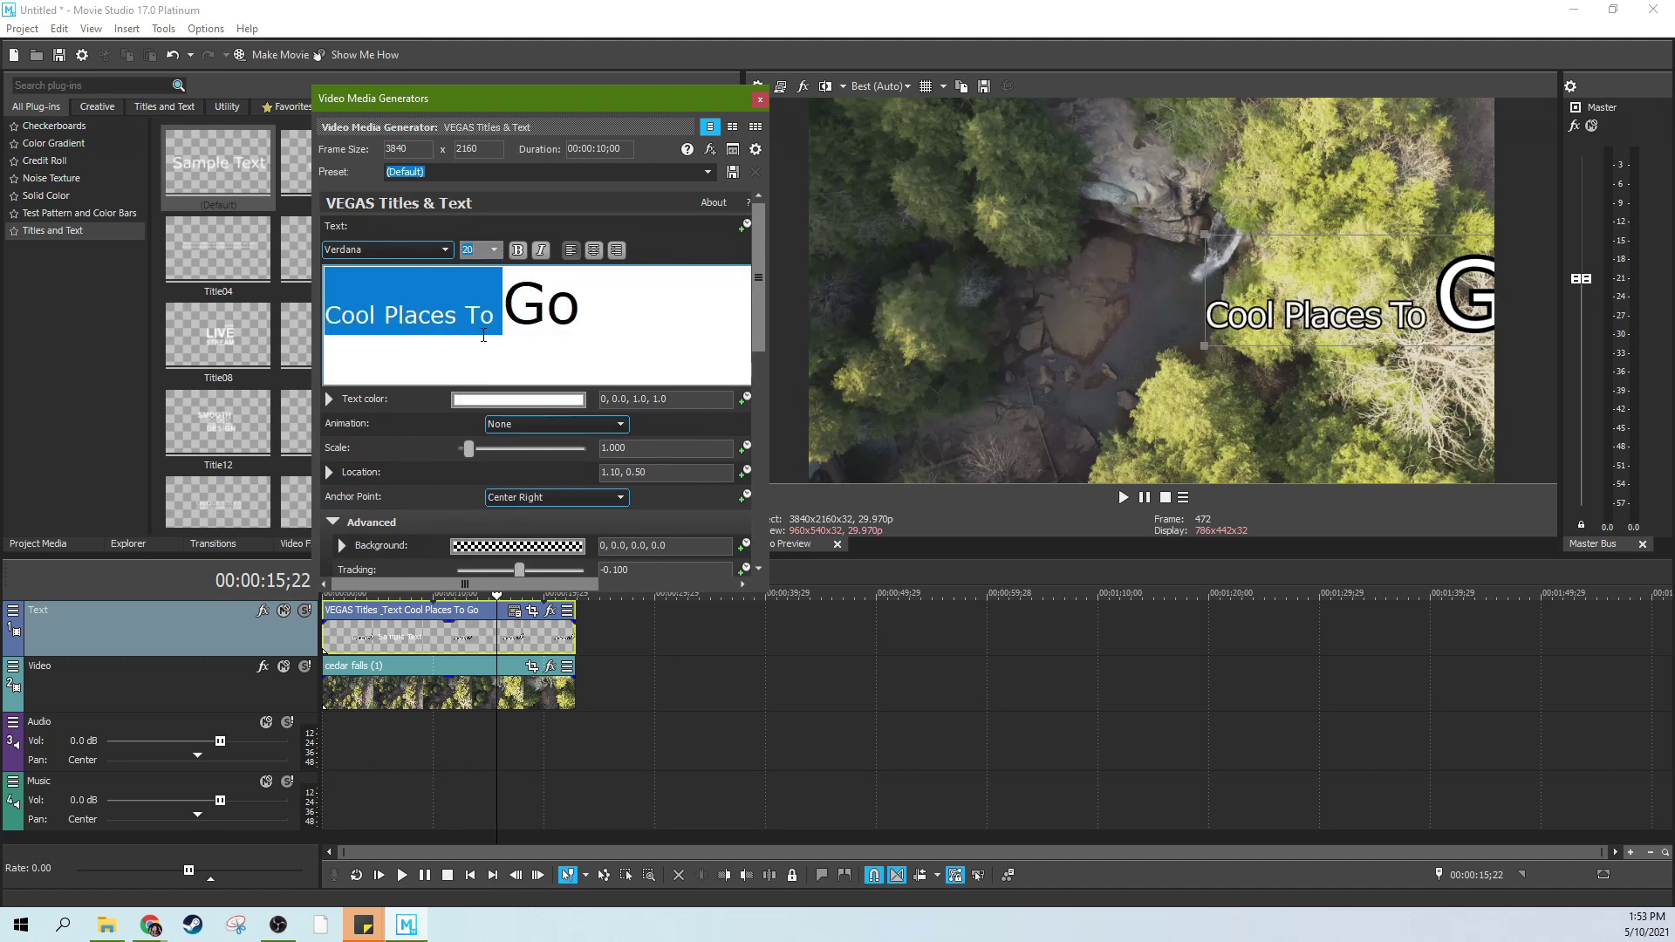
pyautogui.doubleClick(518, 305)
pyautogui.moveTo(518, 306); pyautogui.dragTo(384, 314)
pyautogui.click(581, 314)
pyautogui.moveTo(581, 314); pyautogui.dragTo(388, 245)
pyautogui.click(493, 250)
pyautogui.click(478, 358)
pyautogui.moveTo(1386, 288); pyautogui.dragTo(1146, 234)
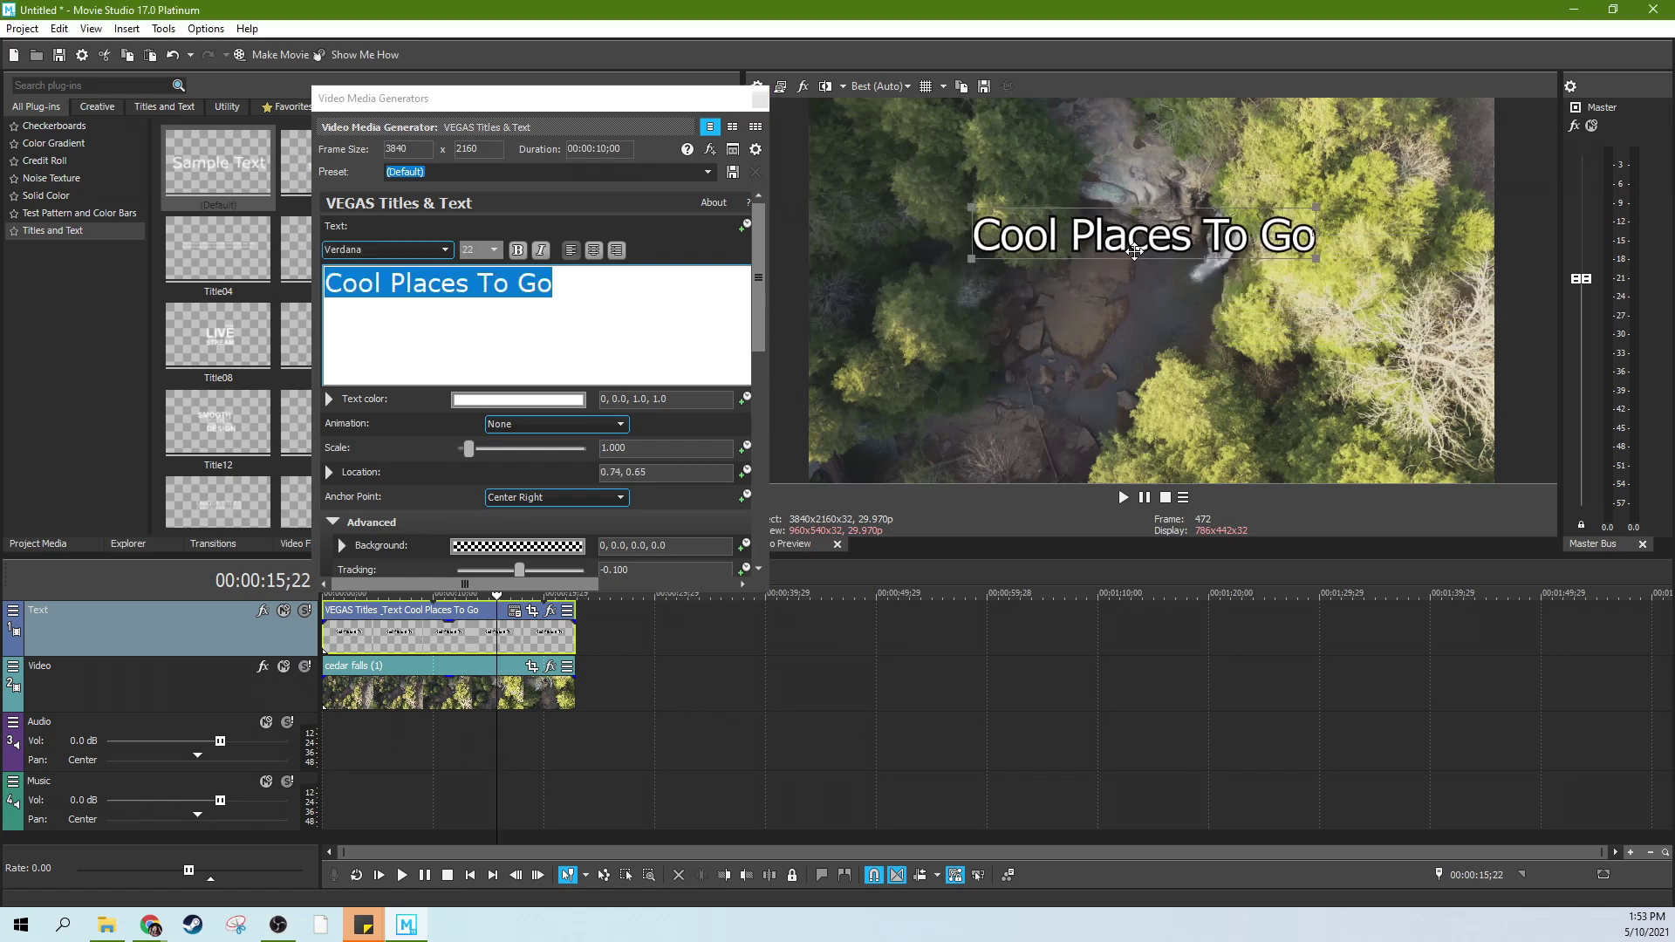
pyautogui.click(760, 98)
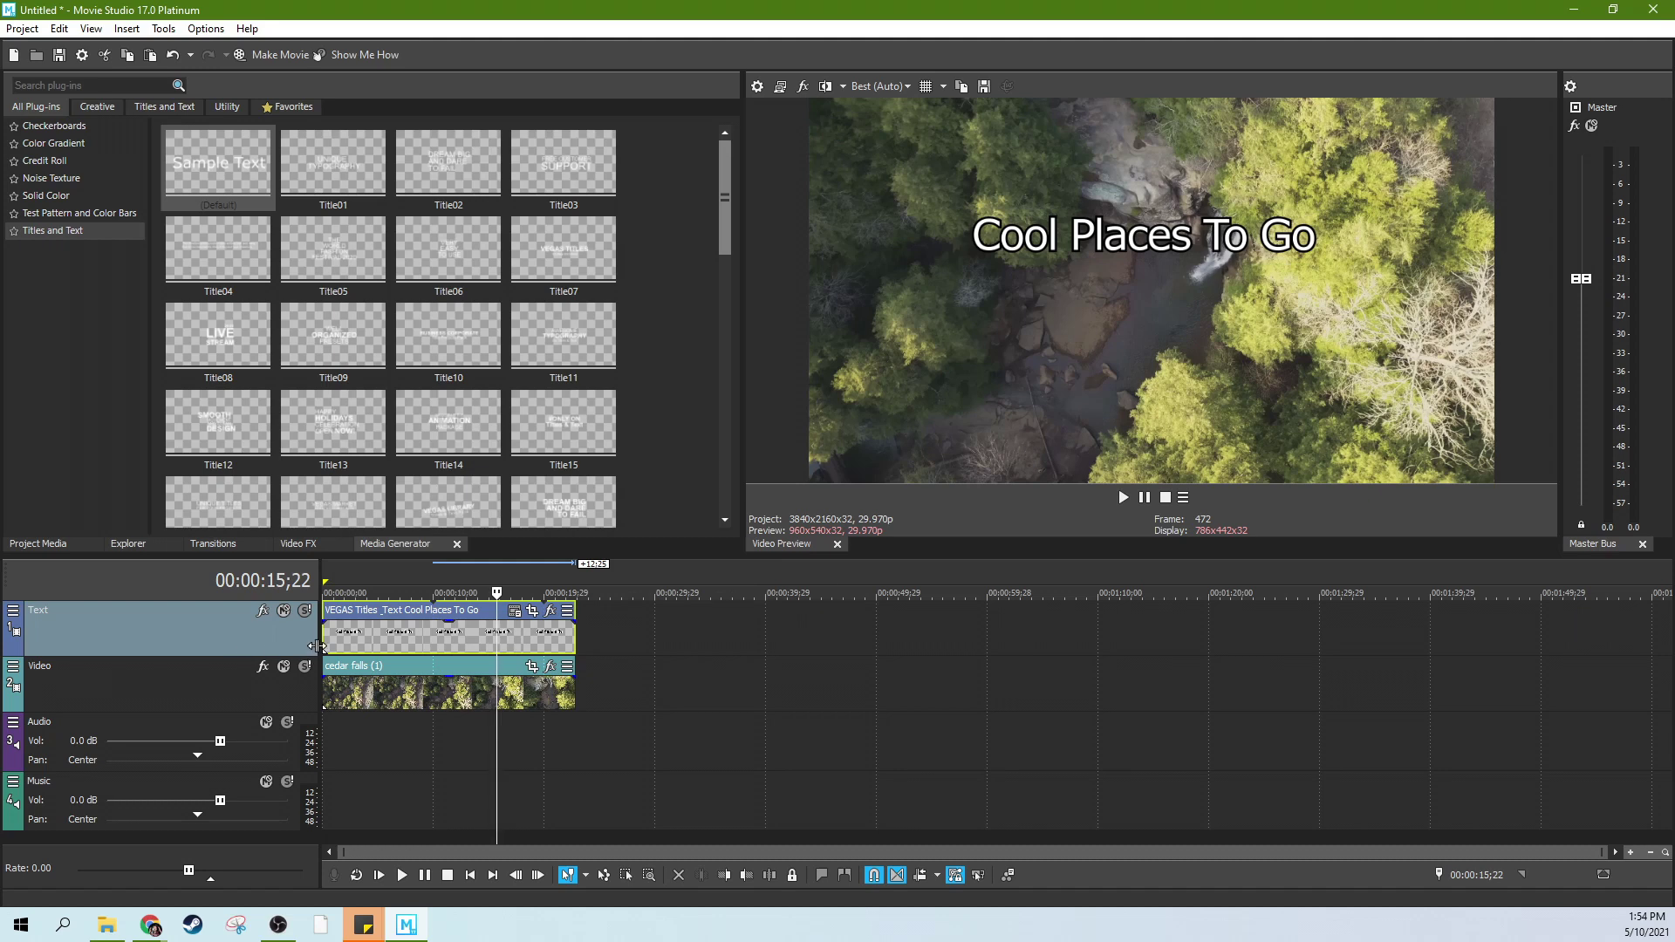
# Step: Play the footage from near the start to preview the title
pyautogui.click(346, 640)
pyautogui.press('space')
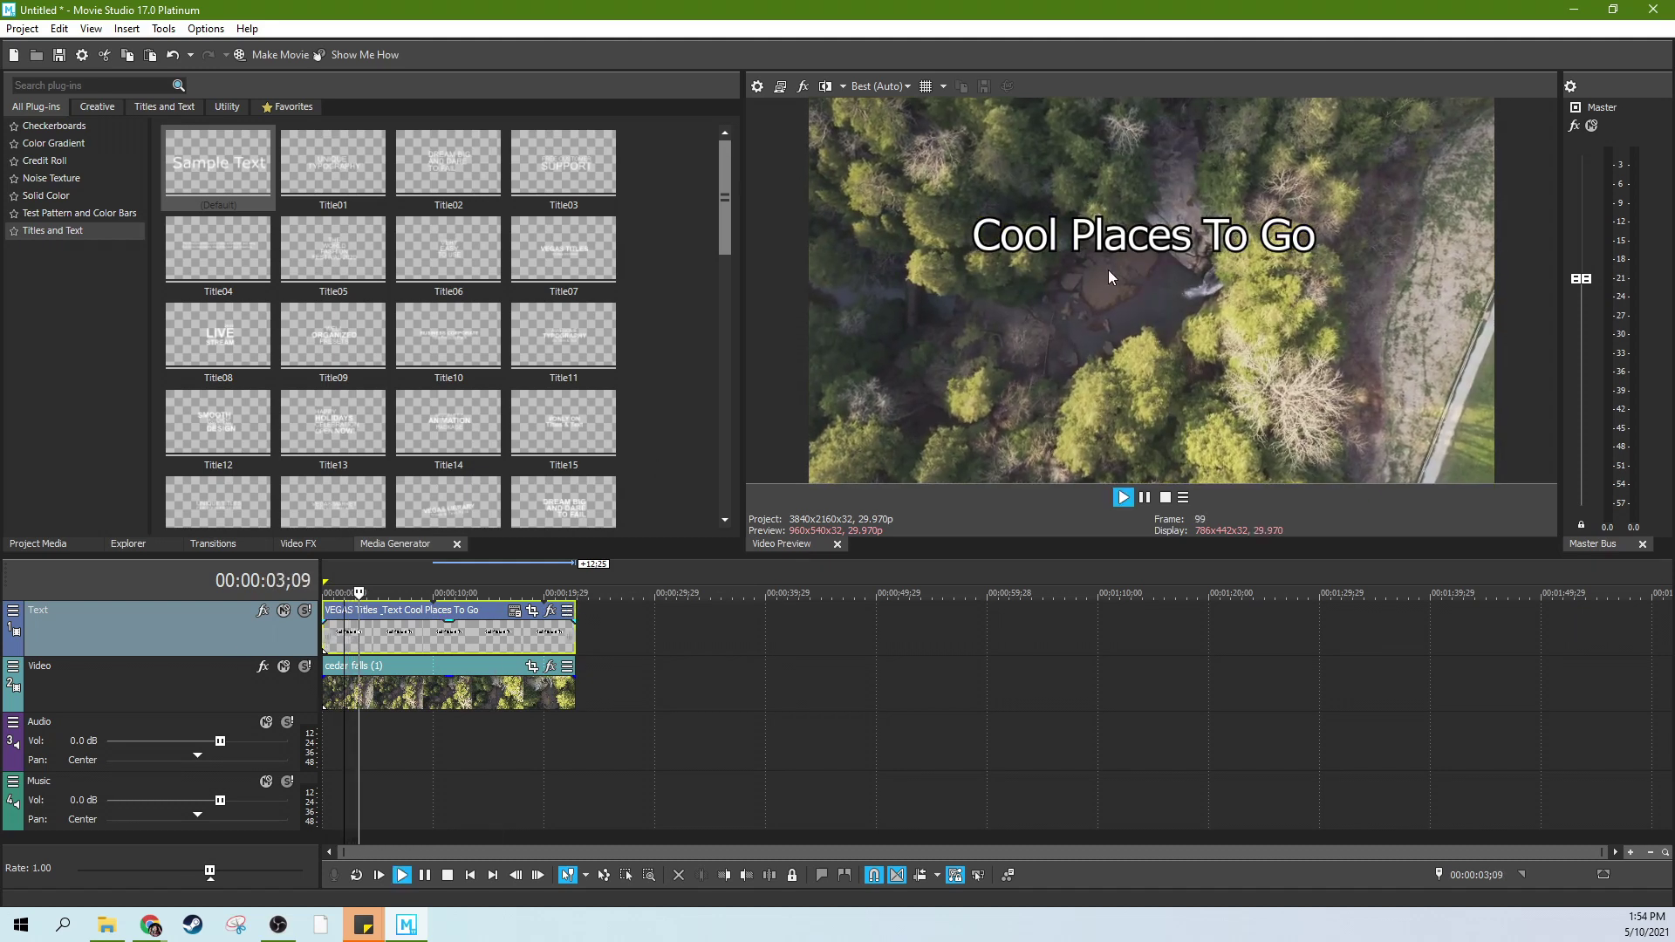
pyautogui.press('space')
# Step: Find Tiny Planet in the Video FX list and show its presets
pyautogui.click(293, 543)
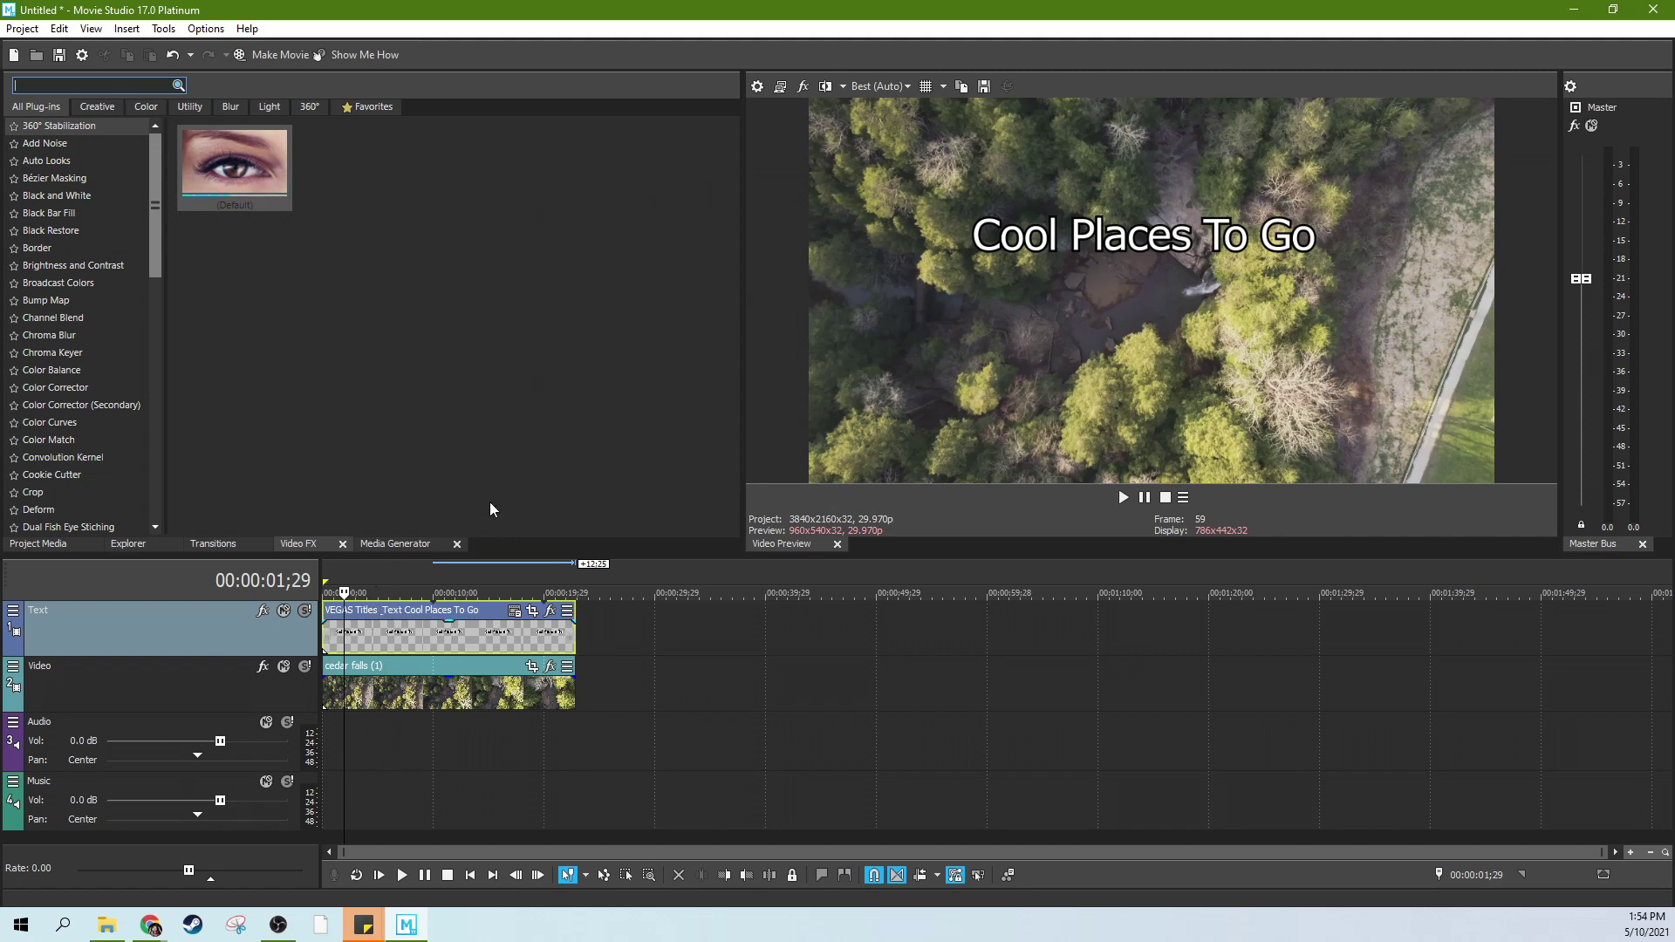
pyautogui.click(237, 543)
pyautogui.click(300, 544)
pyautogui.click(132, 330)
pyautogui.scroll(-15, 122, 375)
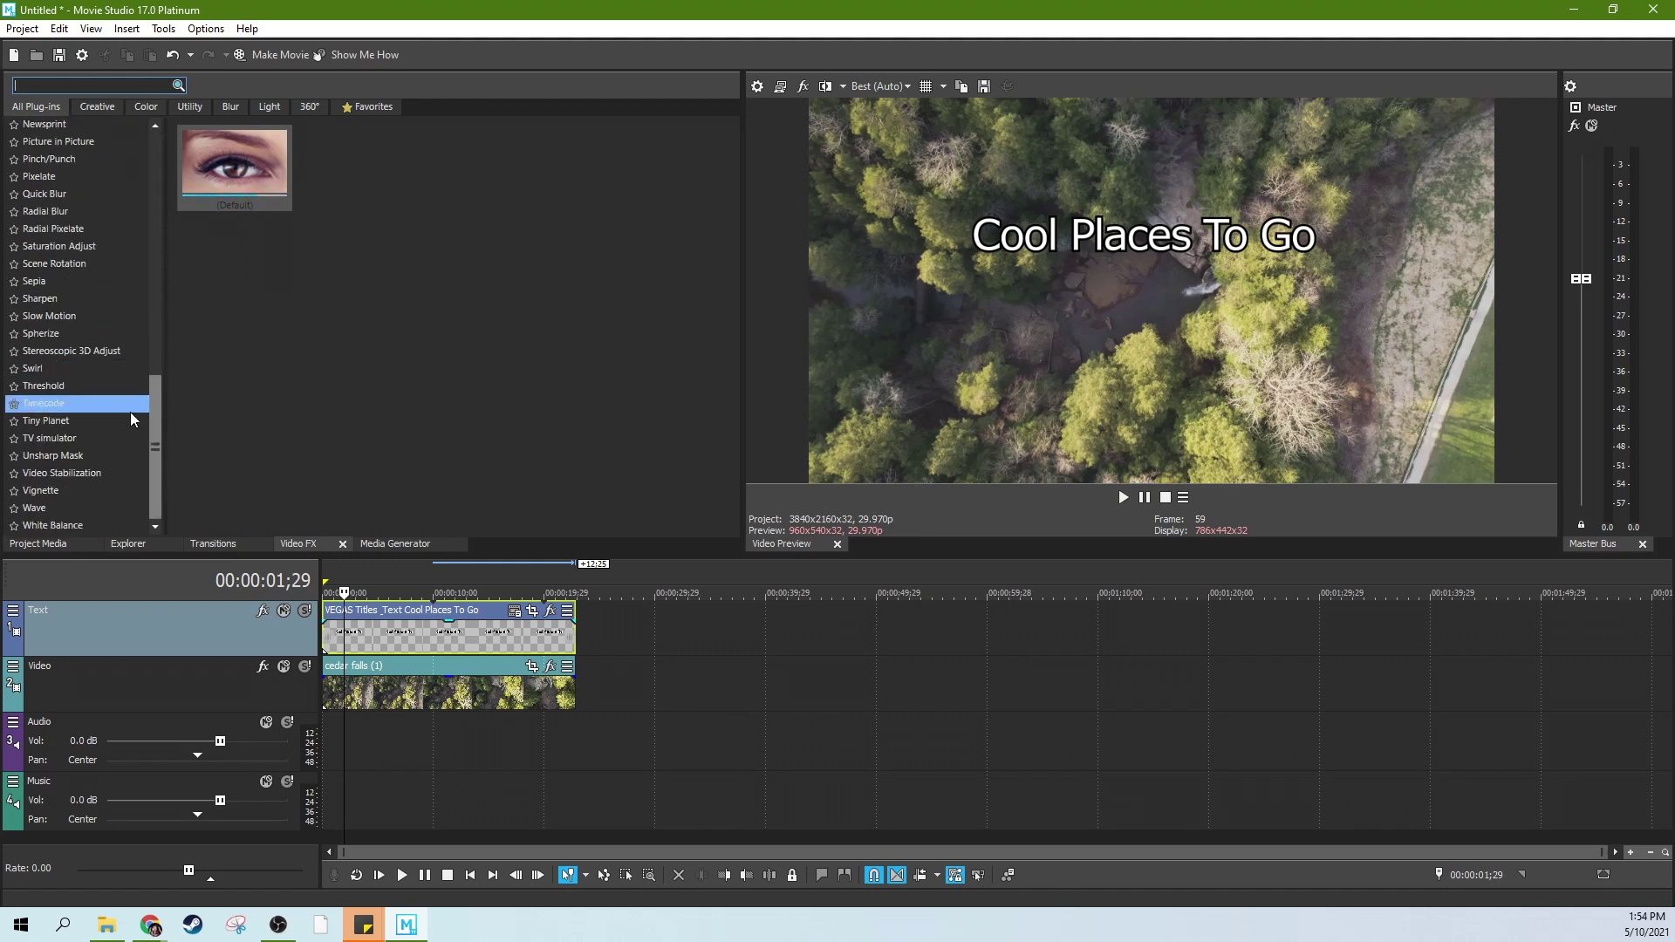
pyautogui.click(122, 456)
pyautogui.click(65, 389)
pyautogui.click(64, 422)
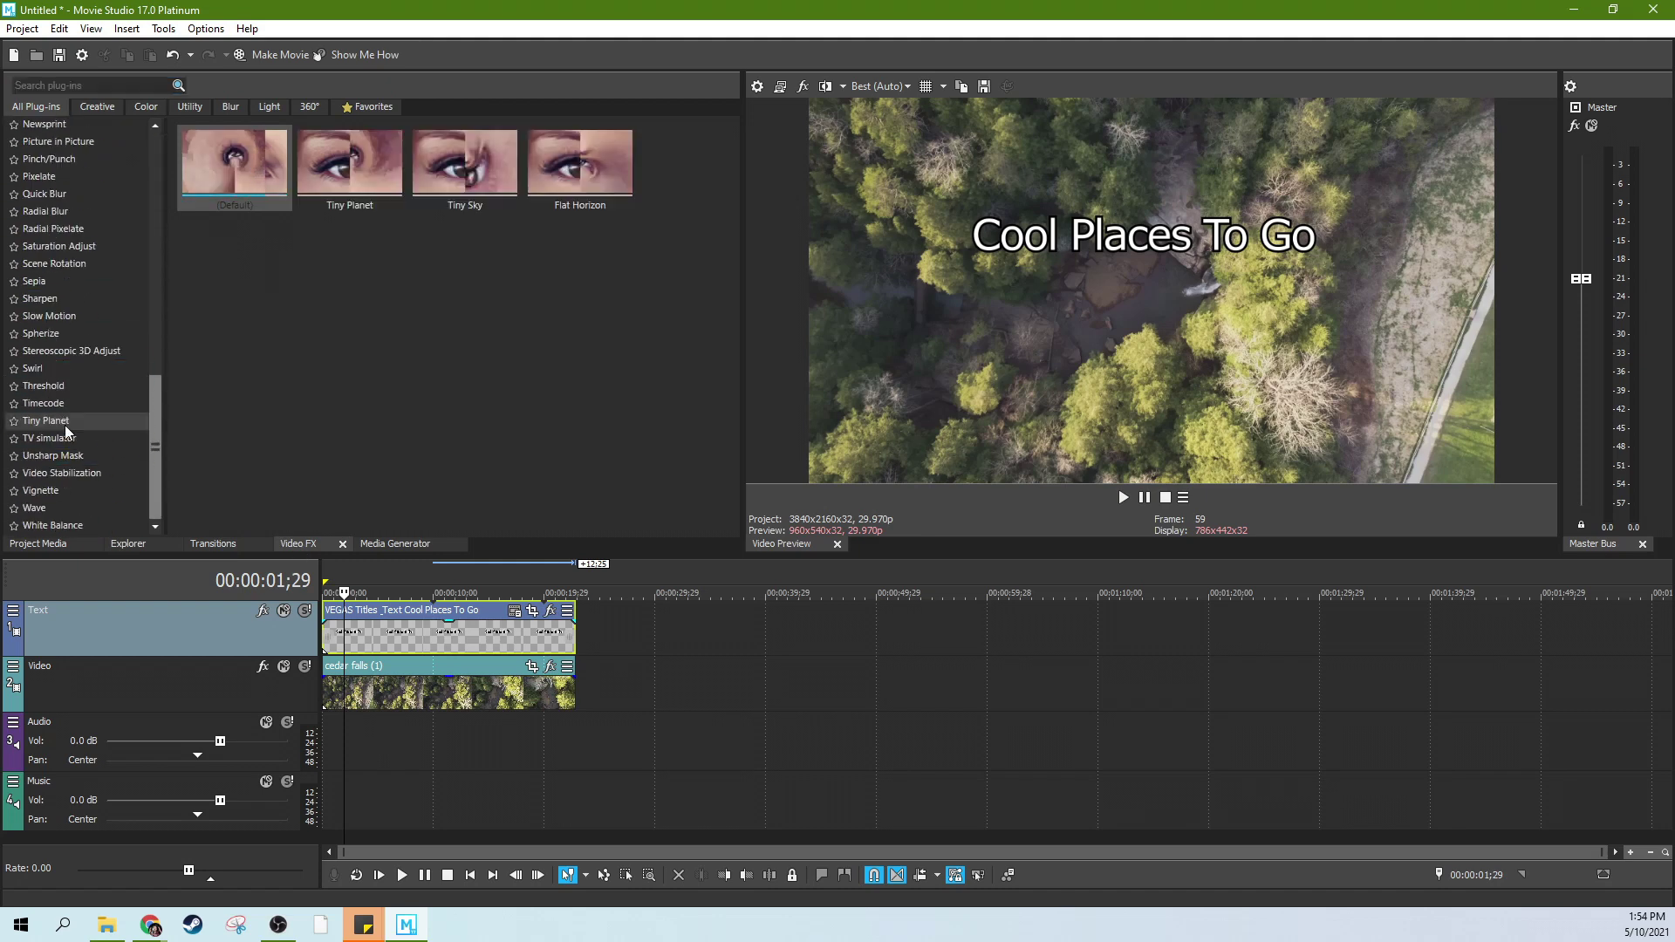
# Step: Apply the Tiny Planet (Default) preset to the title and adjust latitude to curve it into an arc
pyautogui.moveTo(253, 171); pyautogui.dragTo(450, 615)
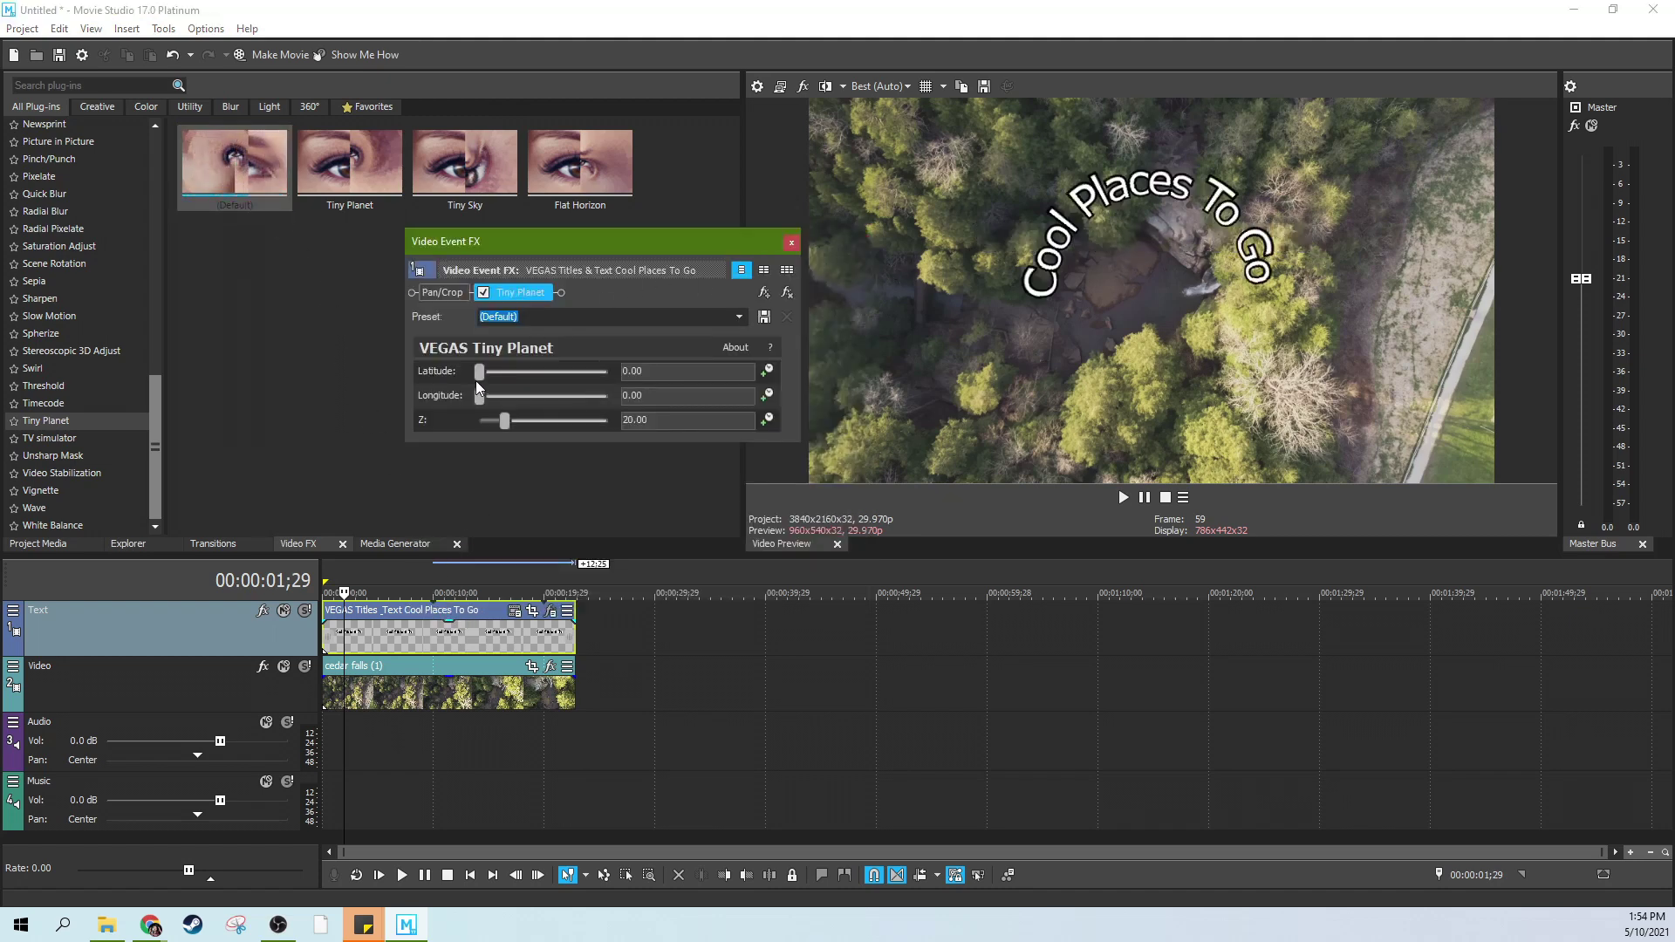
pyautogui.moveTo(477, 377)
pyautogui.mouseDown()
pyautogui.moveTo(583, 380)
pyautogui.moveTo(464, 380)
pyautogui.mouseUp()
pyautogui.moveTo(687, 251); pyautogui.dragTo(614, 249)
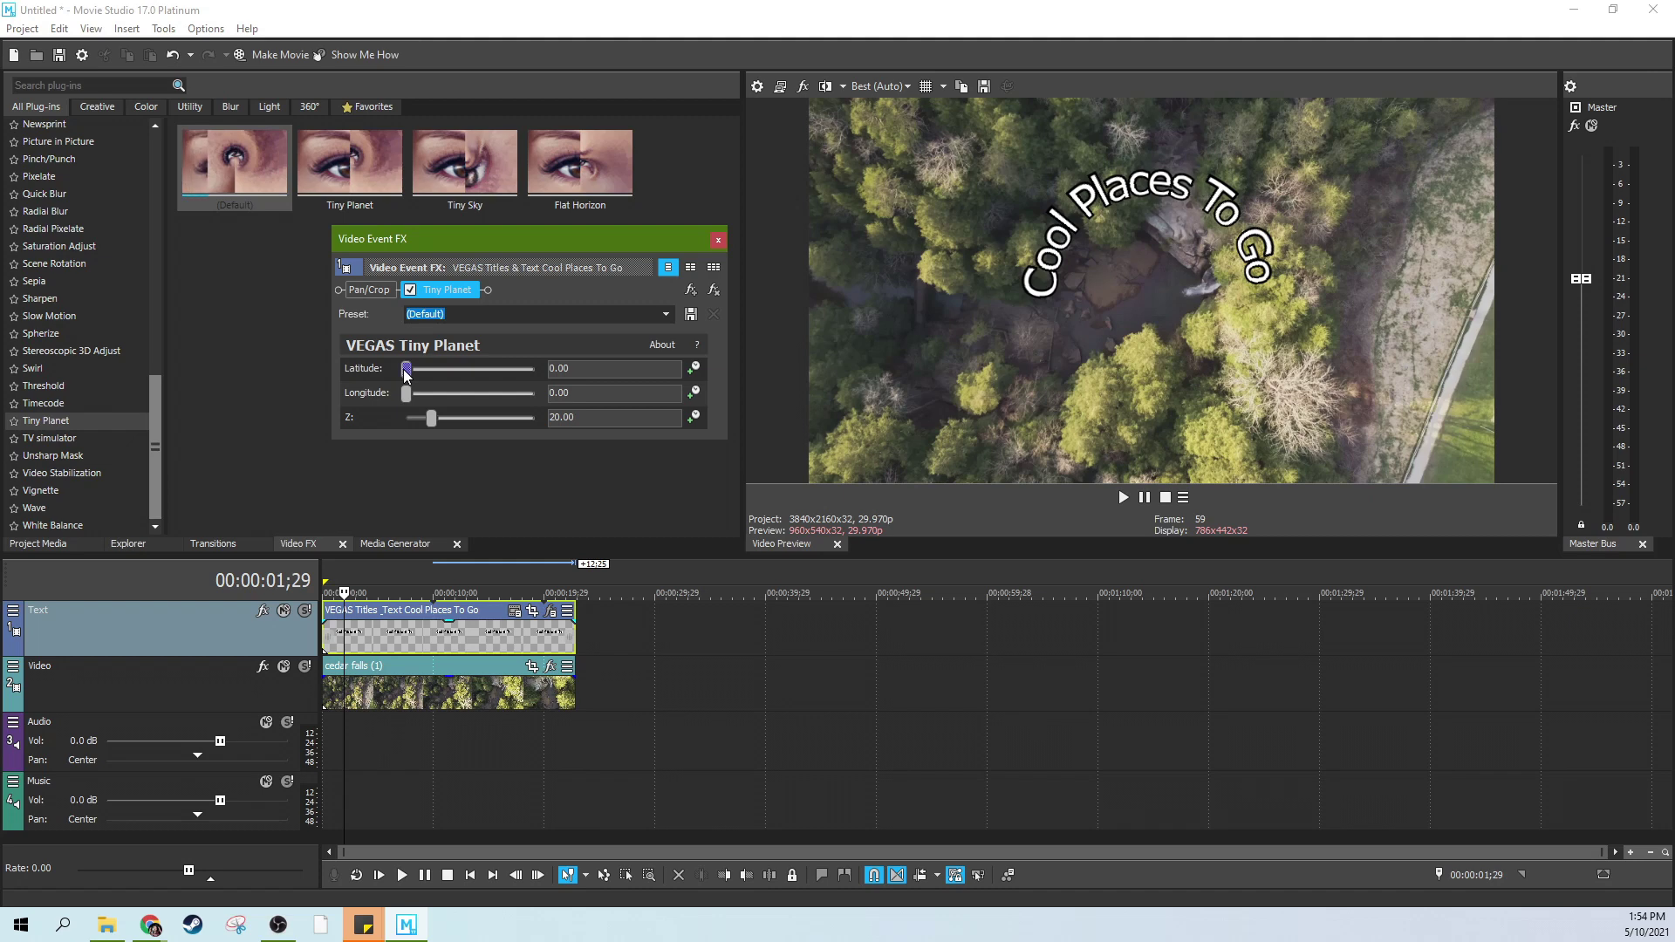
pyautogui.moveTo(397, 369); pyautogui.dragTo(364, 360)
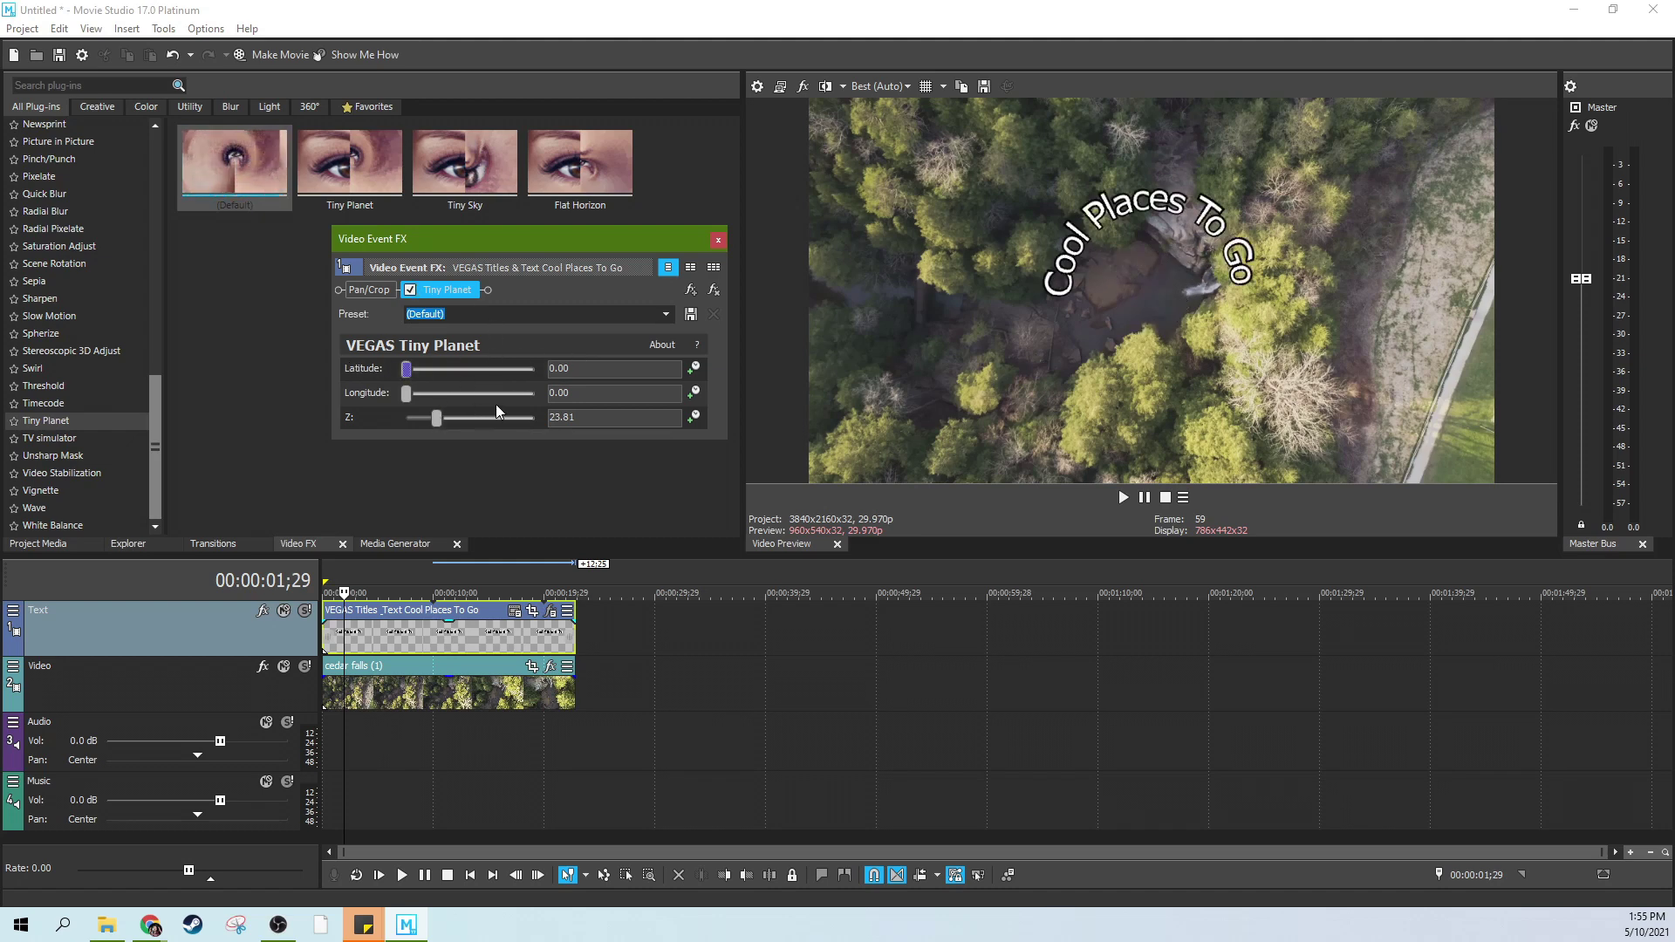
pyautogui.moveTo(406, 394); pyautogui.dragTo(319, 398)
# Step: With the playhead at the start, enable Longitude animation and sync the effect cursor to the timeline
pyautogui.click(365, 645)
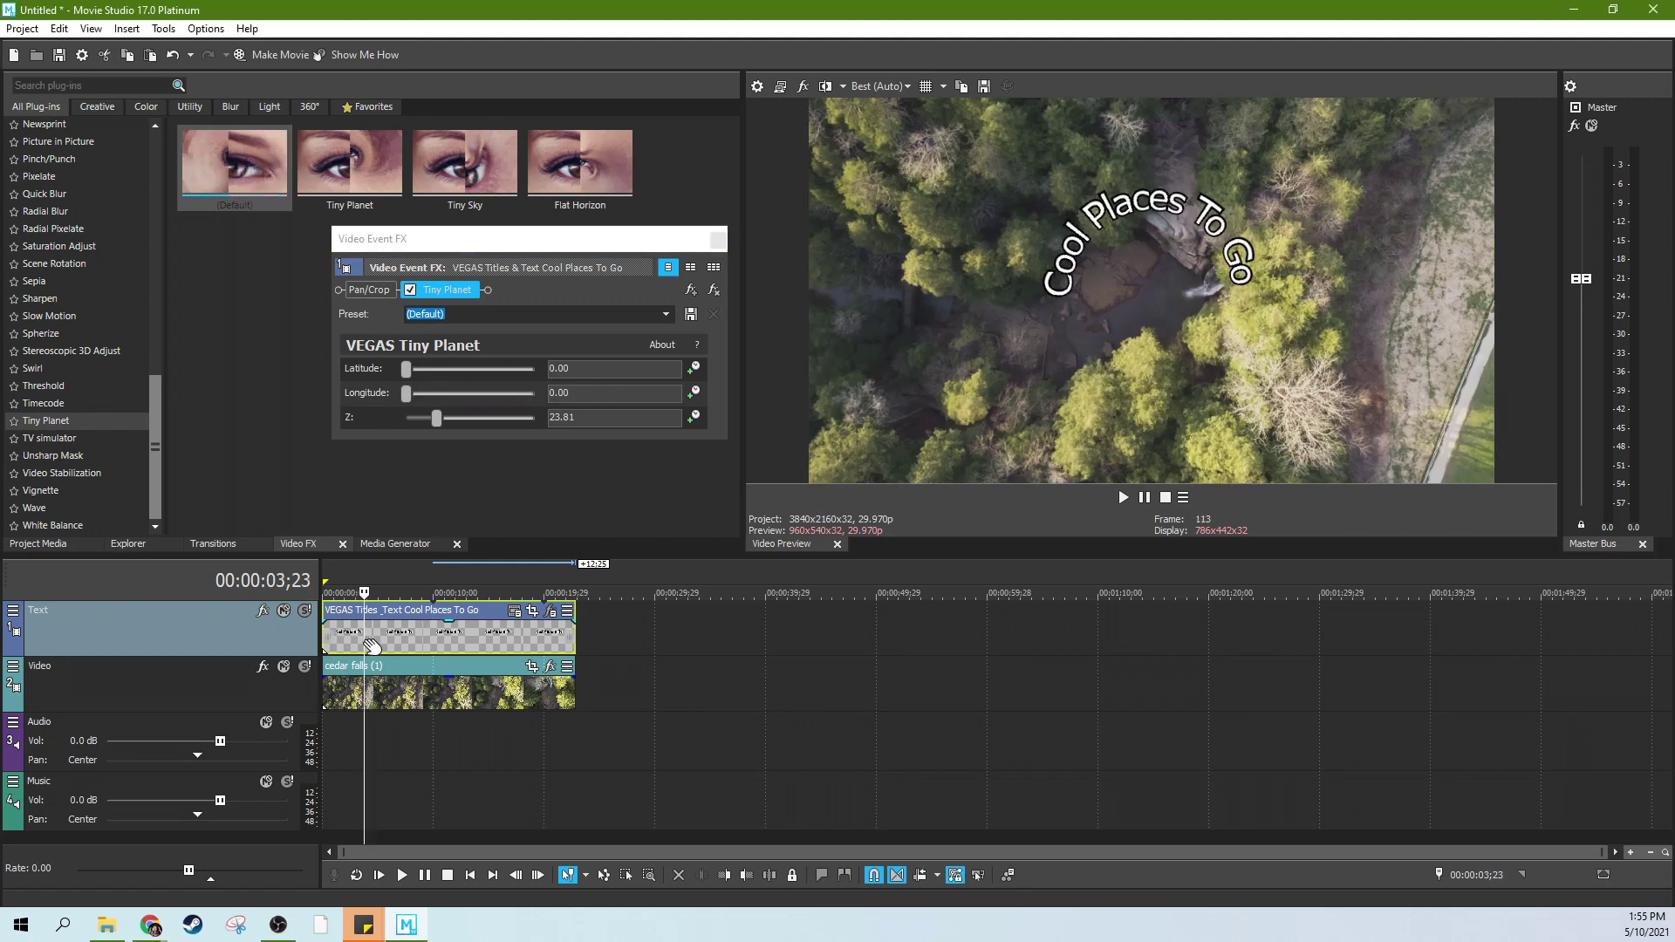
pyautogui.click(398, 650)
pyautogui.click(340, 644)
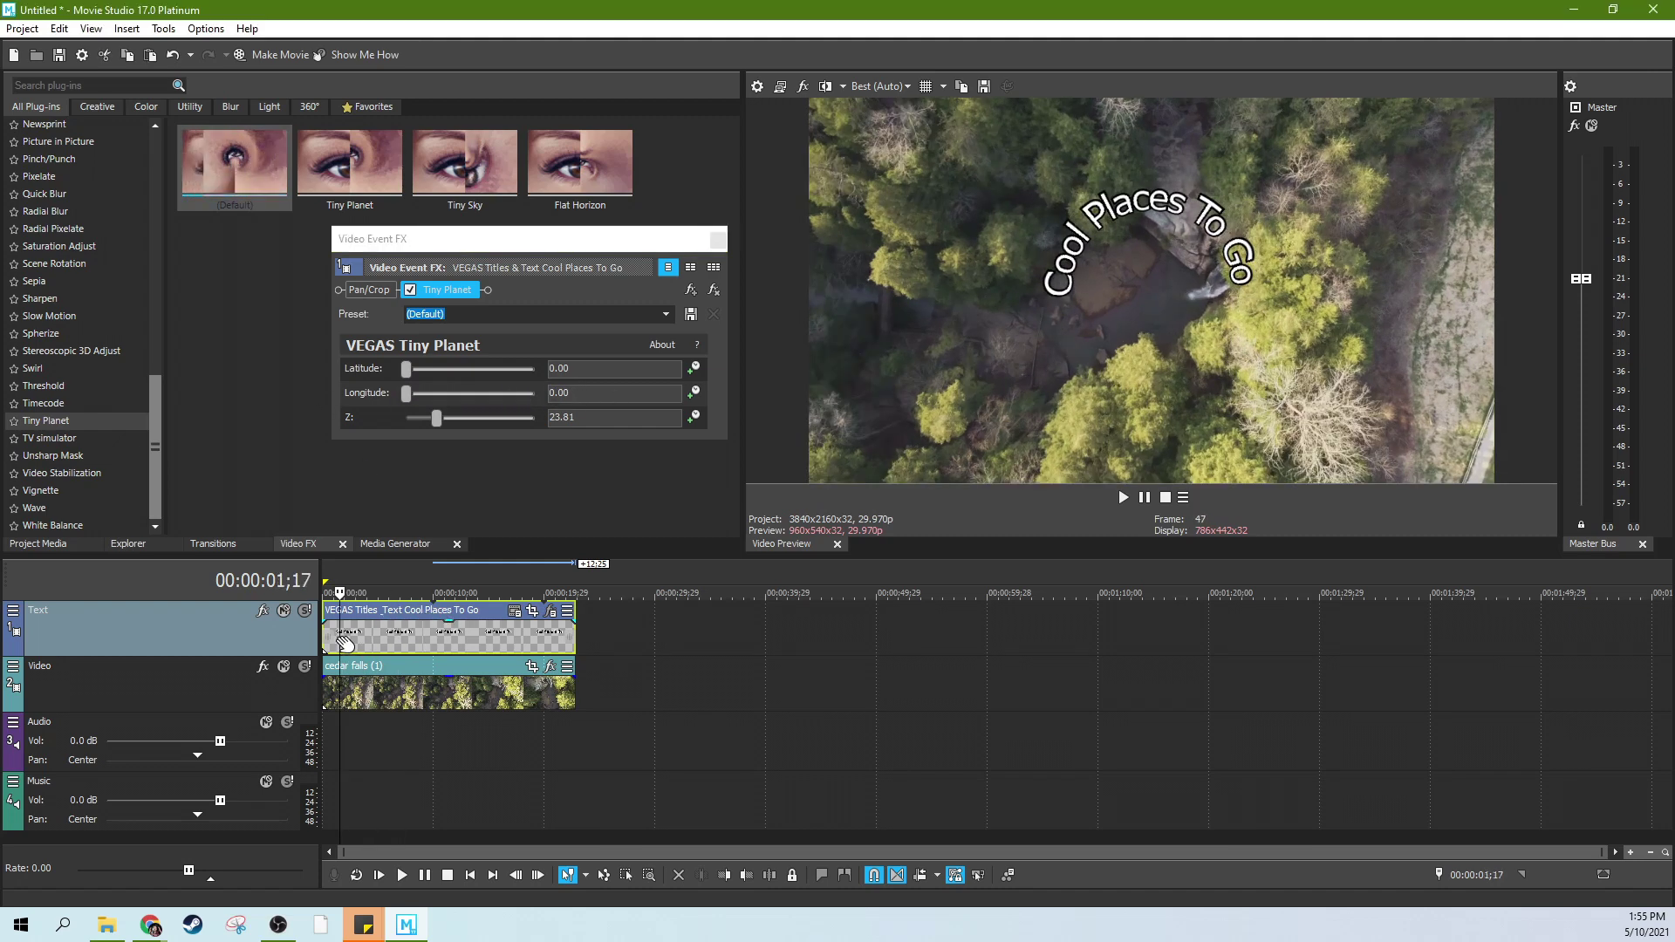
pyautogui.hotkey('ctrl', 'Home')
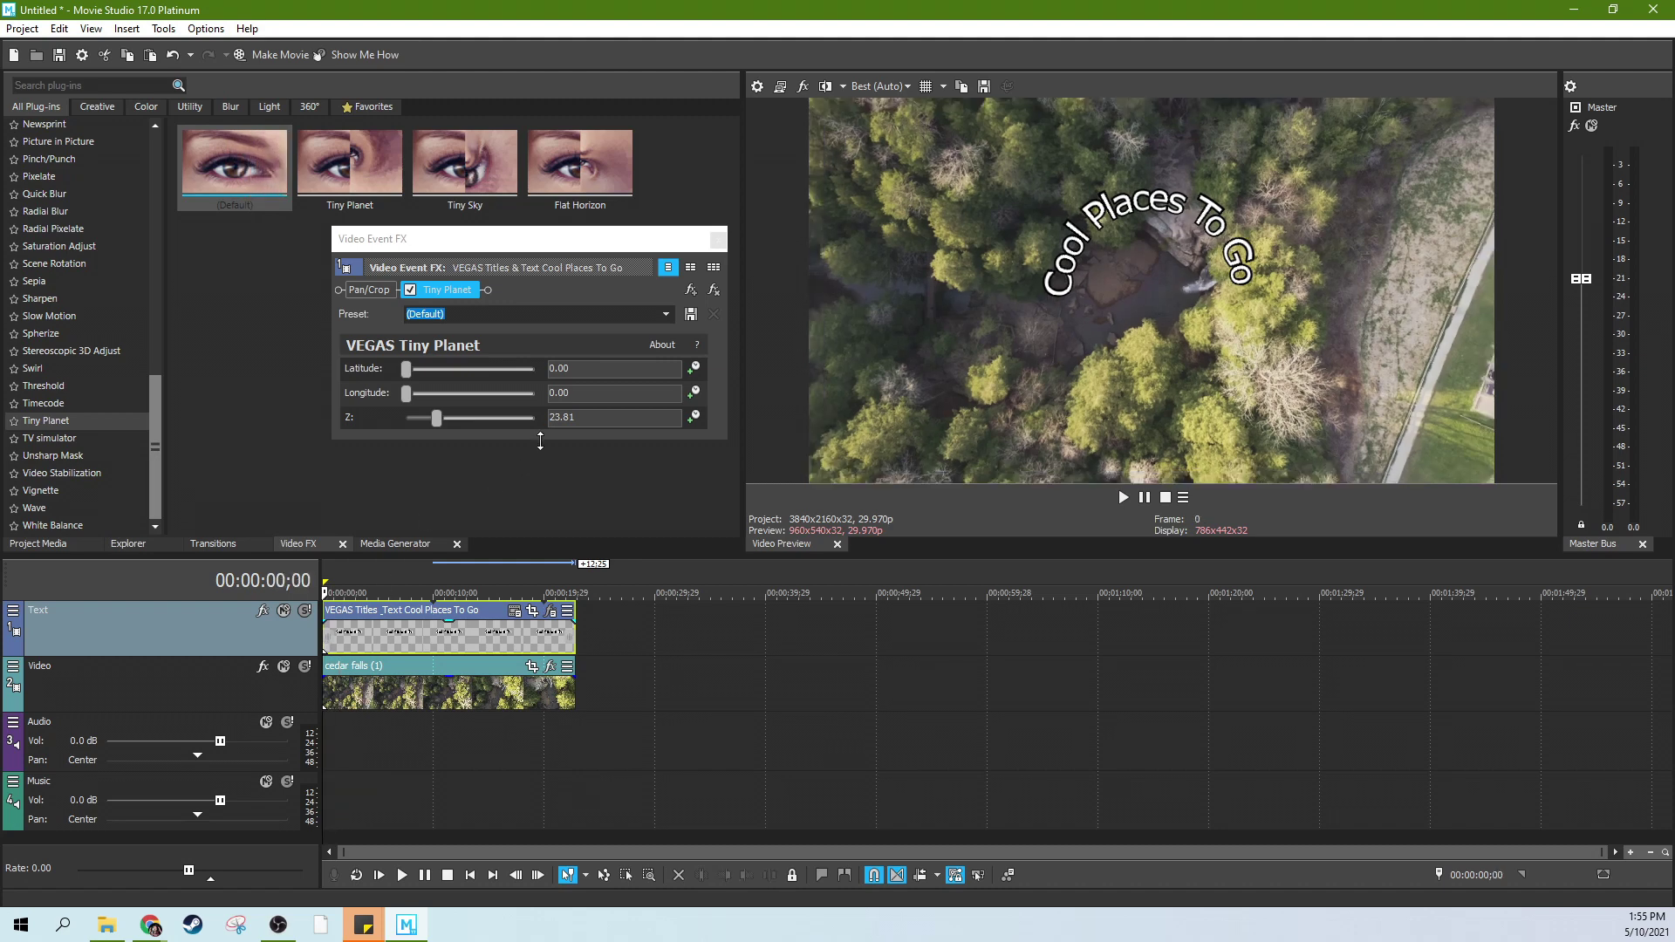
pyautogui.click(541, 479)
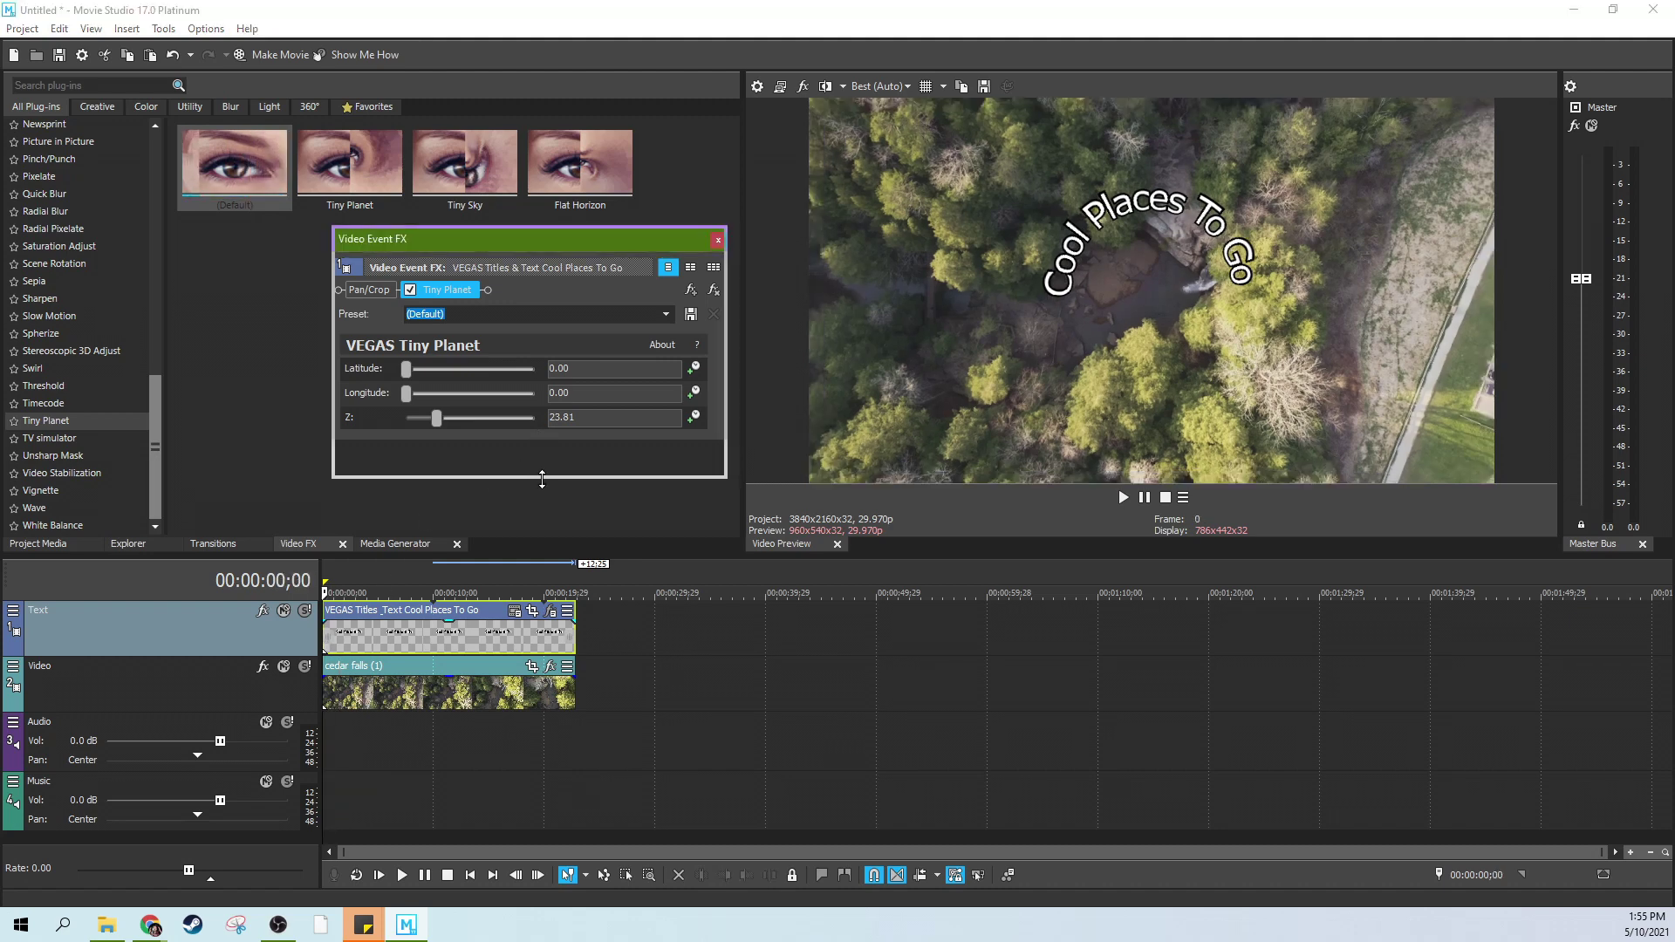
pyautogui.click(694, 392)
pyautogui.moveTo(662, 538); pyautogui.dragTo(662, 622)
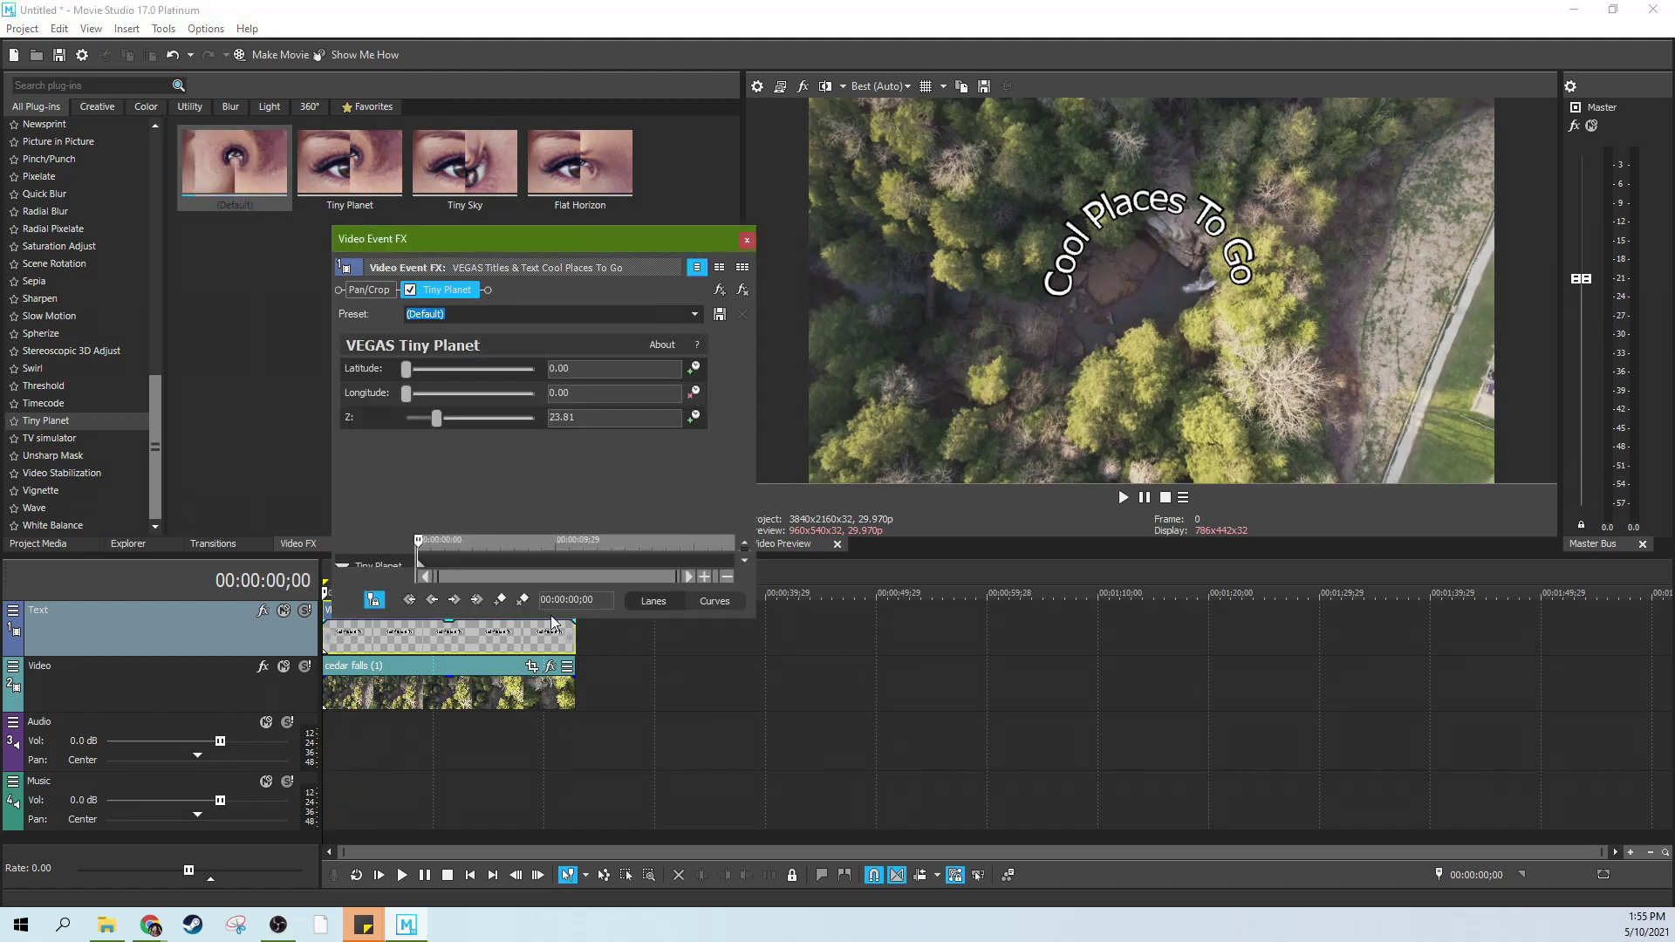
pyautogui.click(374, 601)
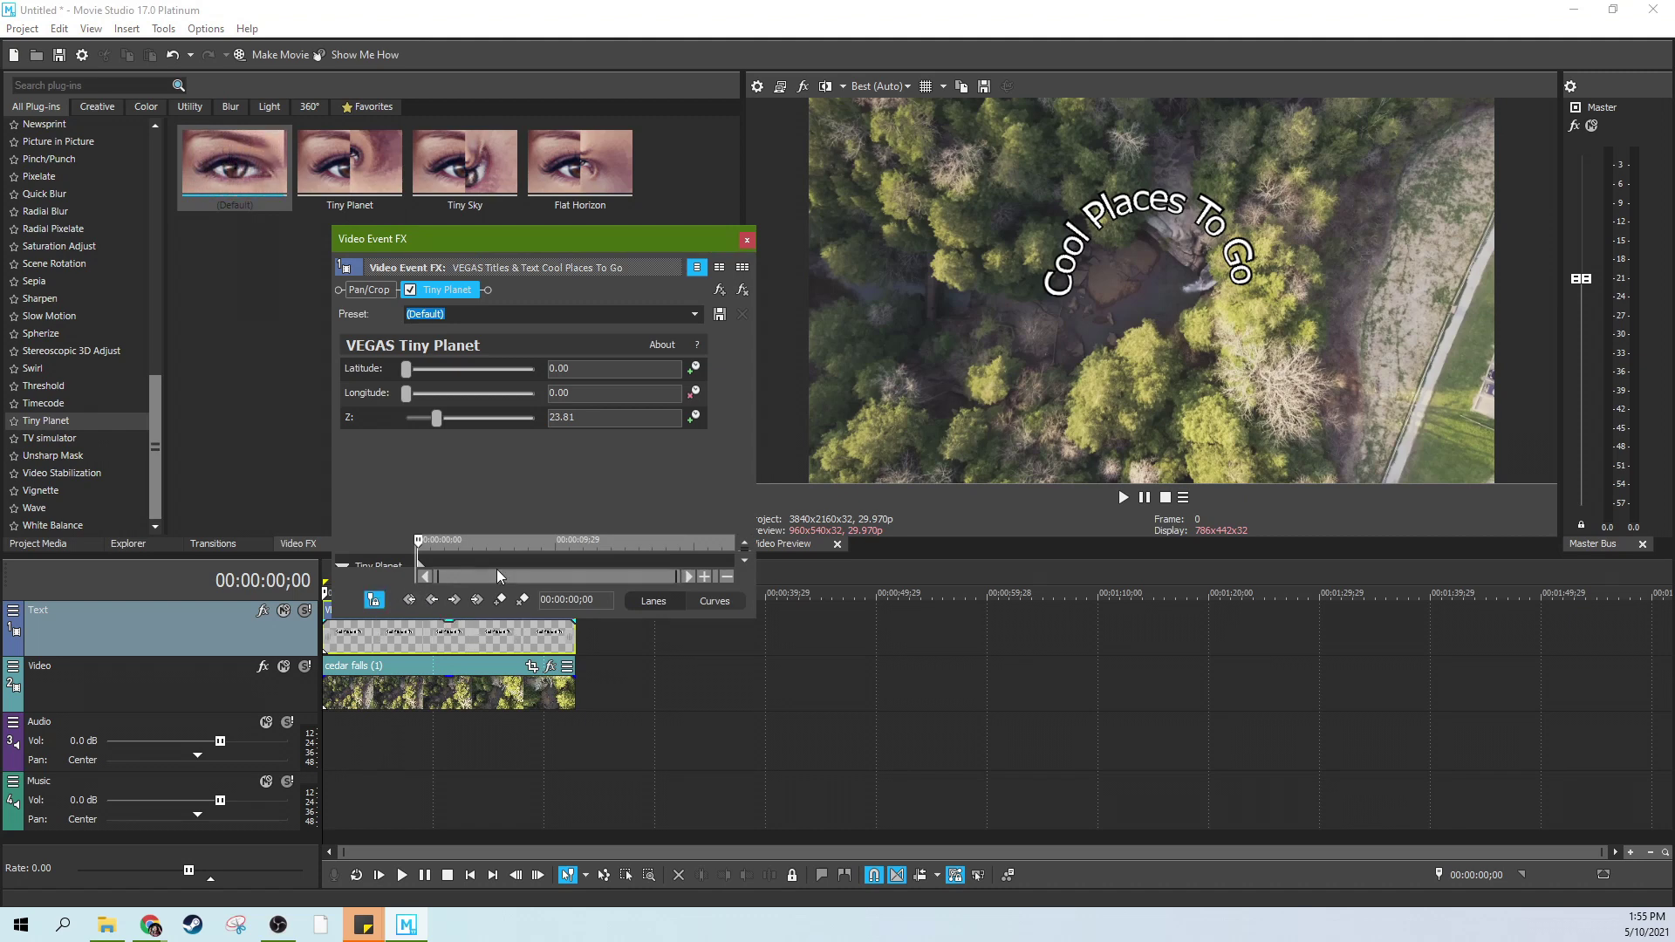
pyautogui.moveTo(614, 618); pyautogui.dragTo(606, 741)
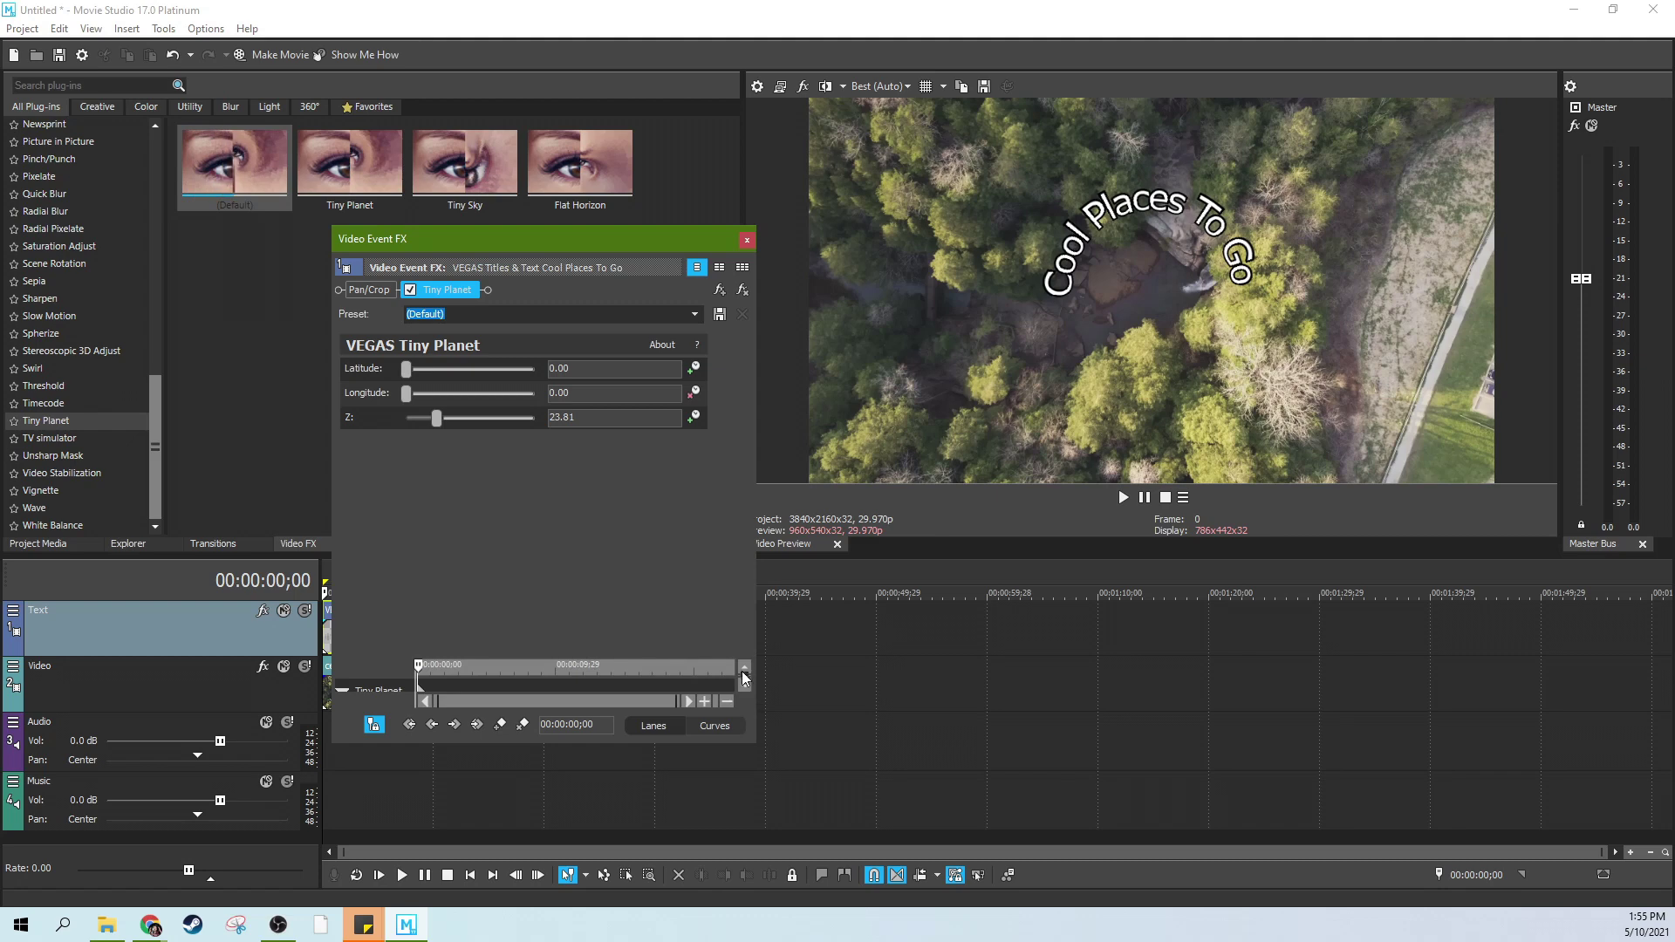
pyautogui.moveTo(712, 639); pyautogui.dragTo(706, 528)
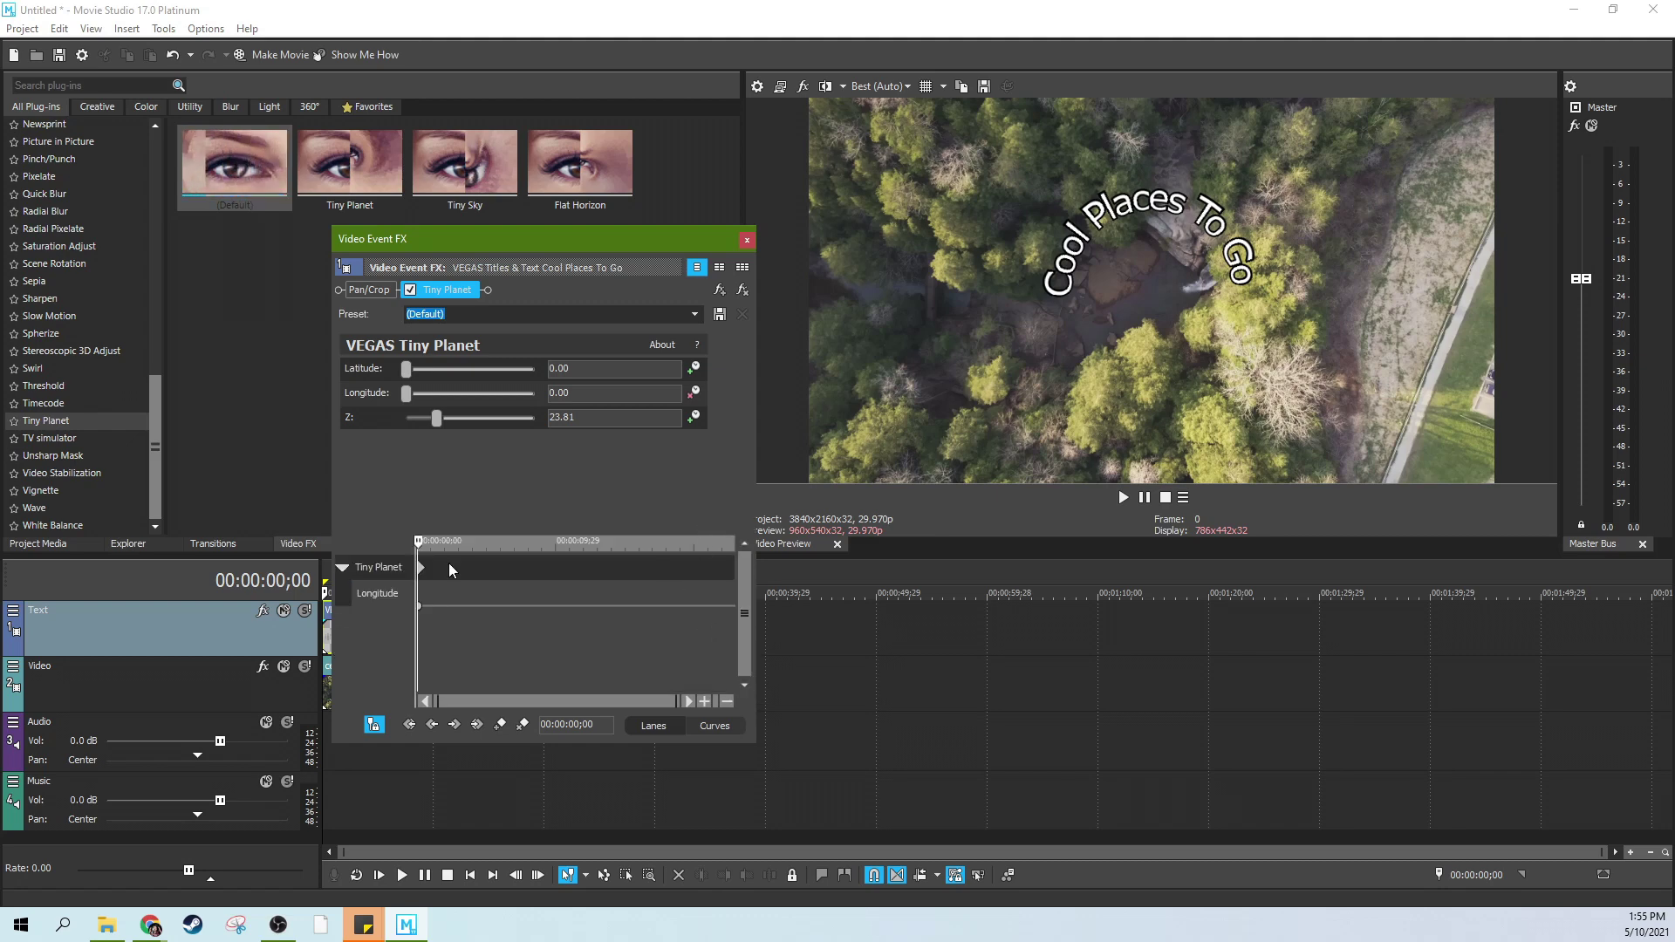
pyautogui.moveTo(568, 246); pyautogui.dragTo(457, 159)
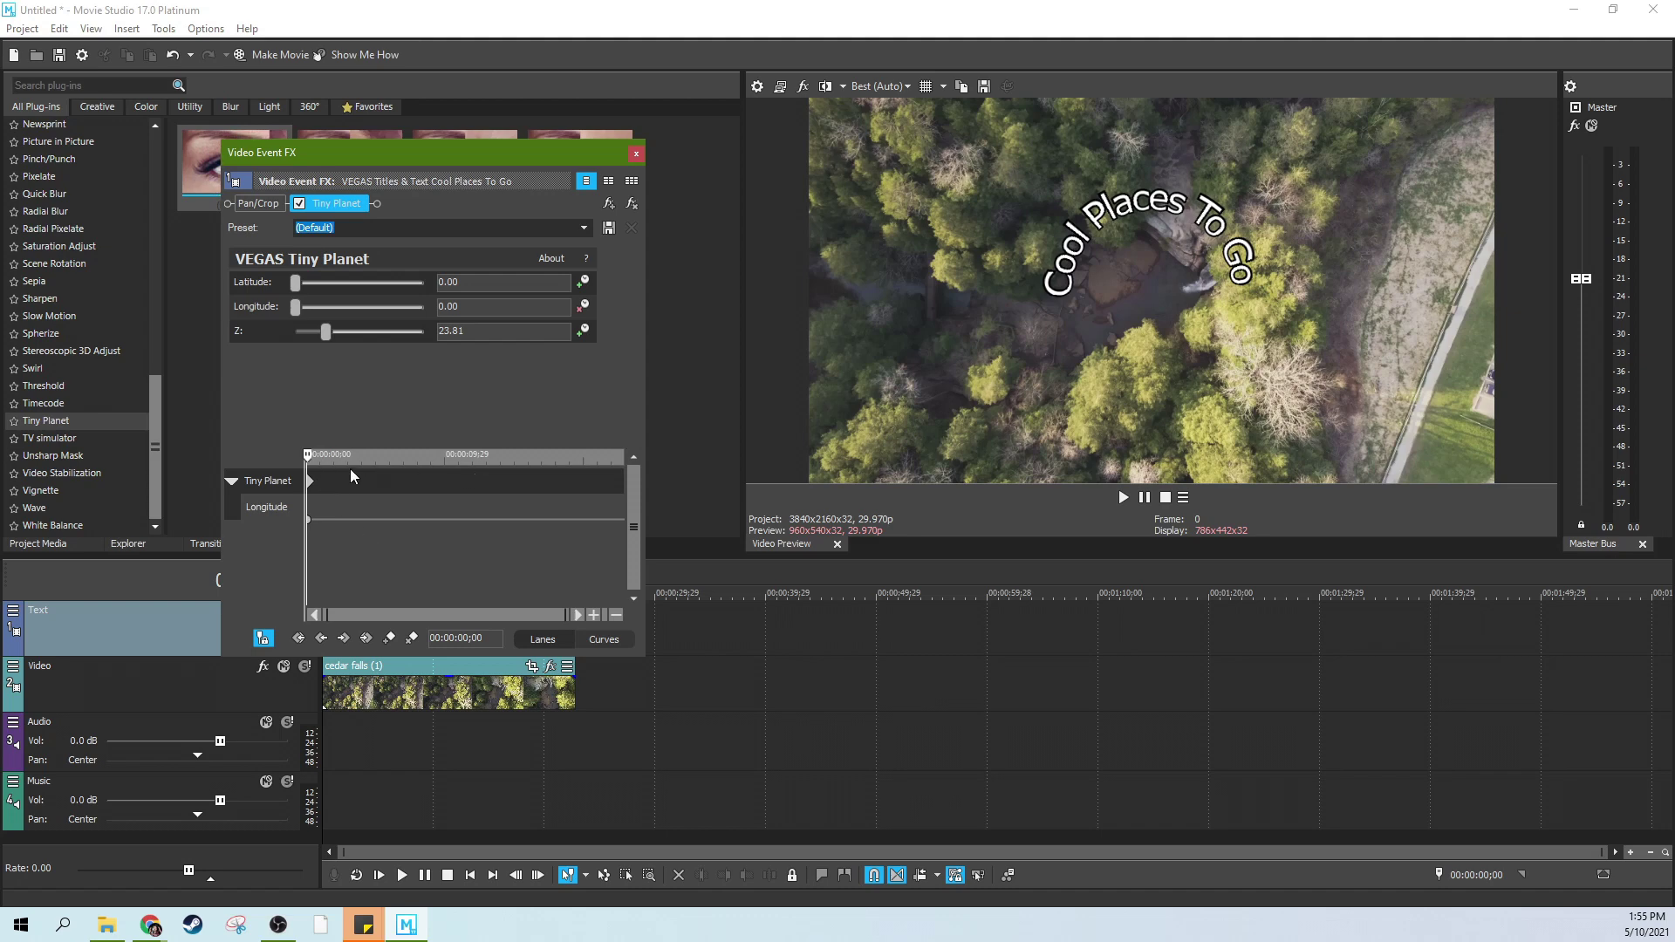
# Step: Keyframe Longitude at 360 at the start and 0 at the end
pyautogui.moveTo(295, 306); pyautogui.dragTo(438, 311)
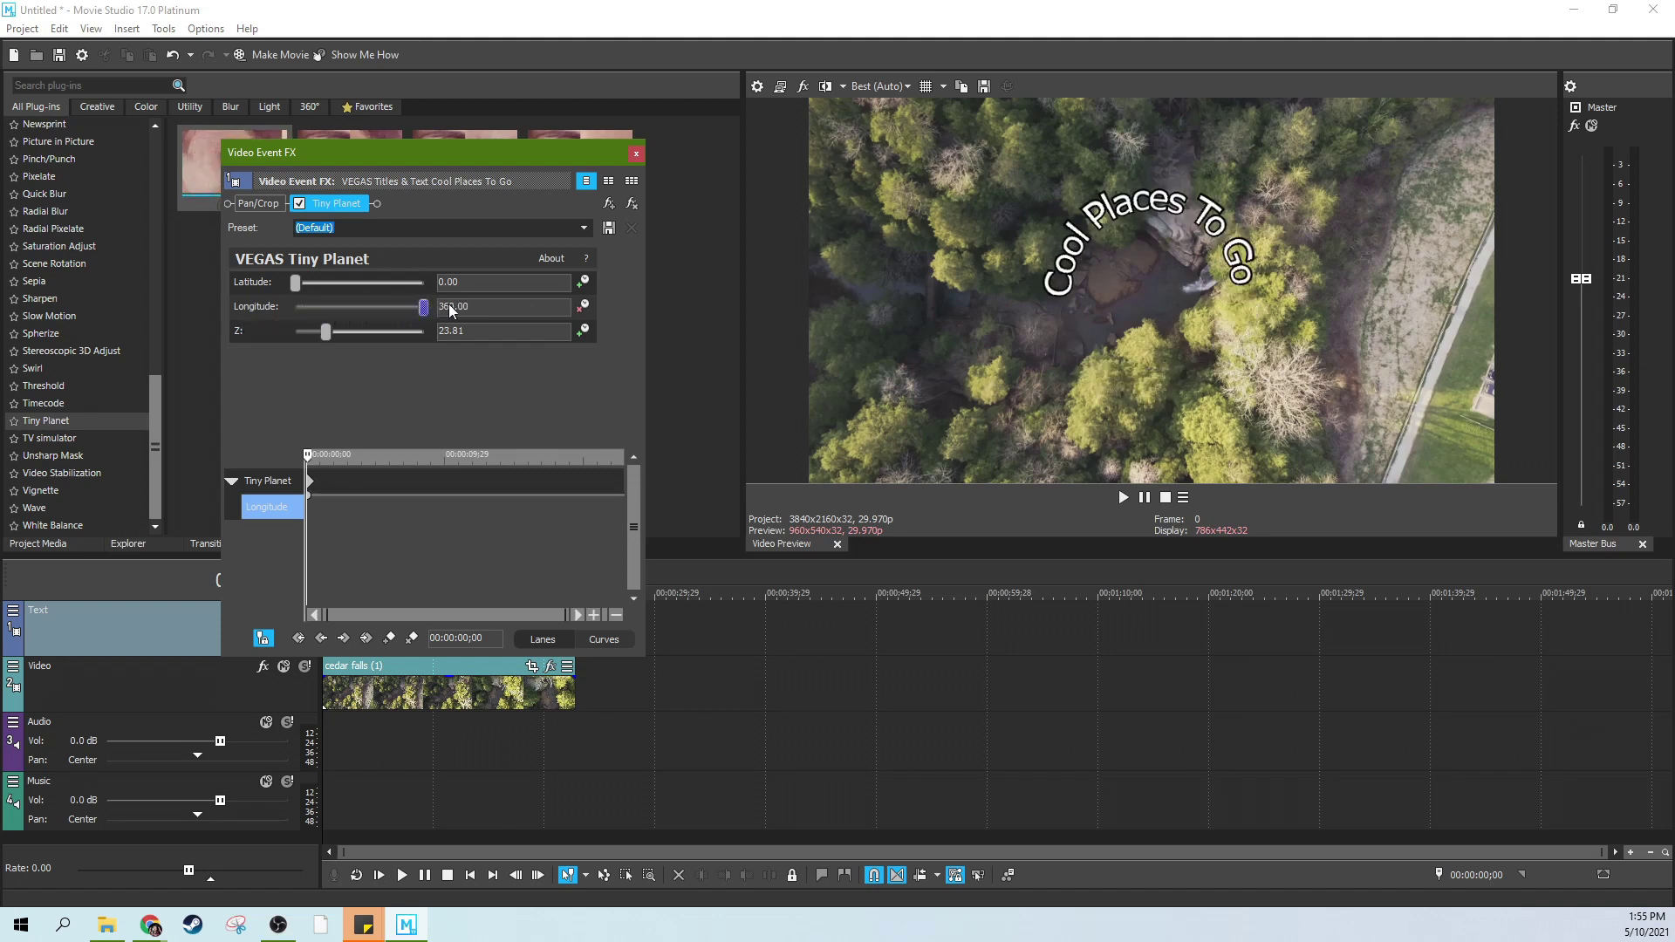
pyautogui.moveTo(423, 311)
pyautogui.mouseDown()
pyautogui.moveTo(304, 321)
pyautogui.moveTo(431, 307)
pyautogui.mouseUp()
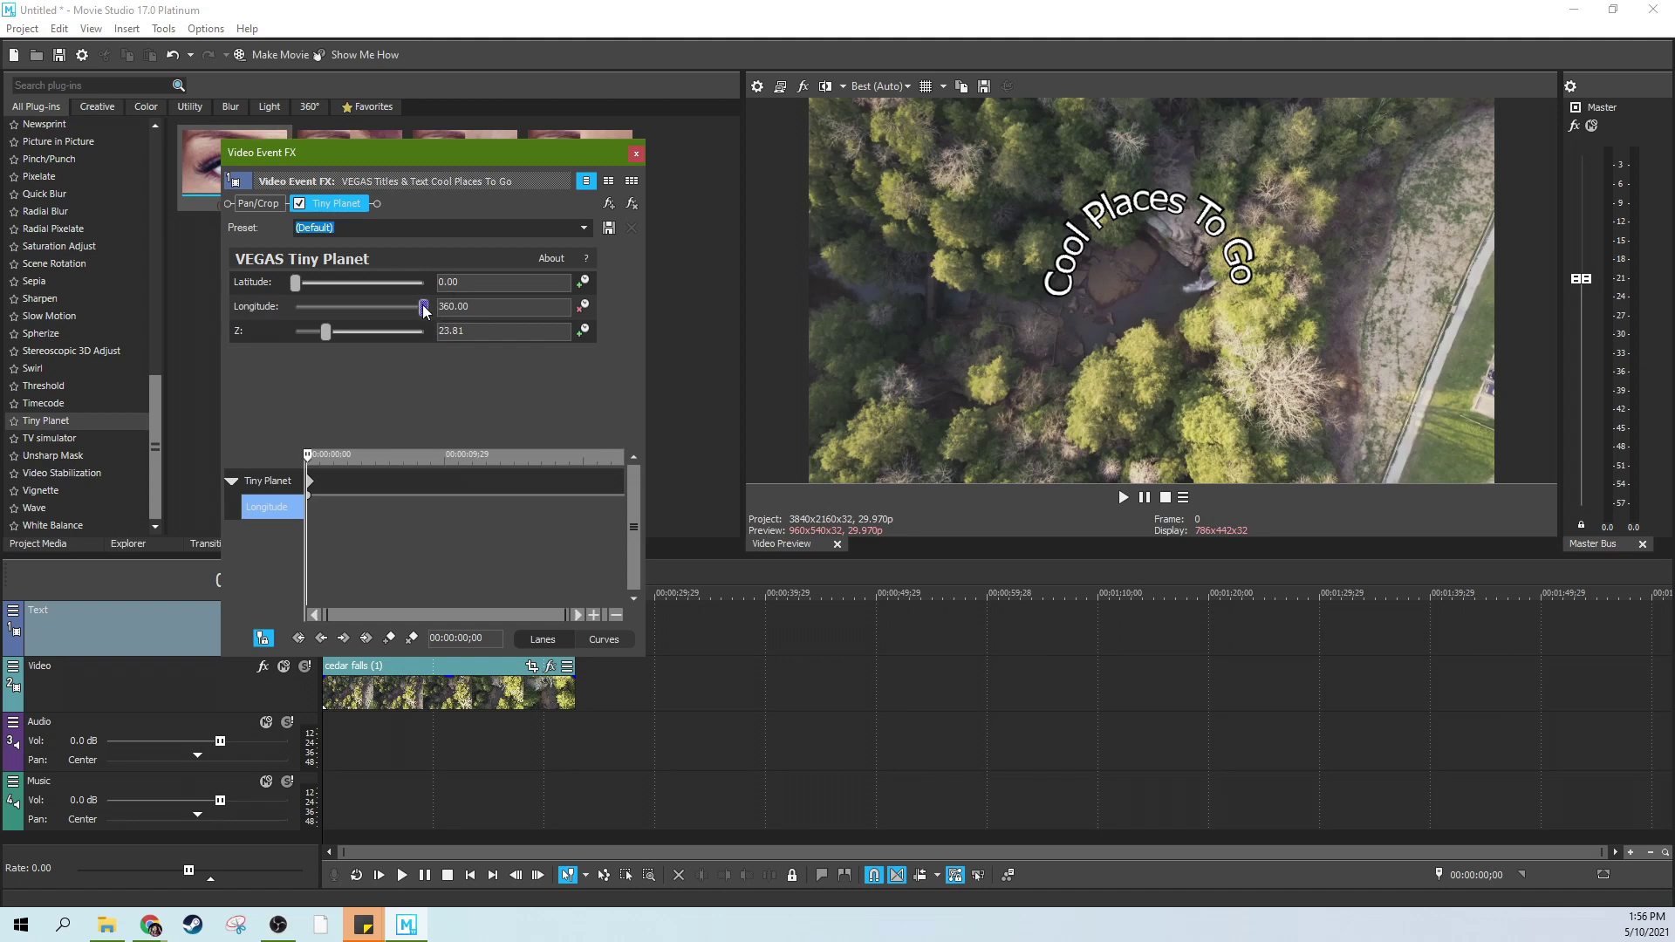
pyautogui.moveTo(310, 456); pyautogui.dragTo(621, 448)
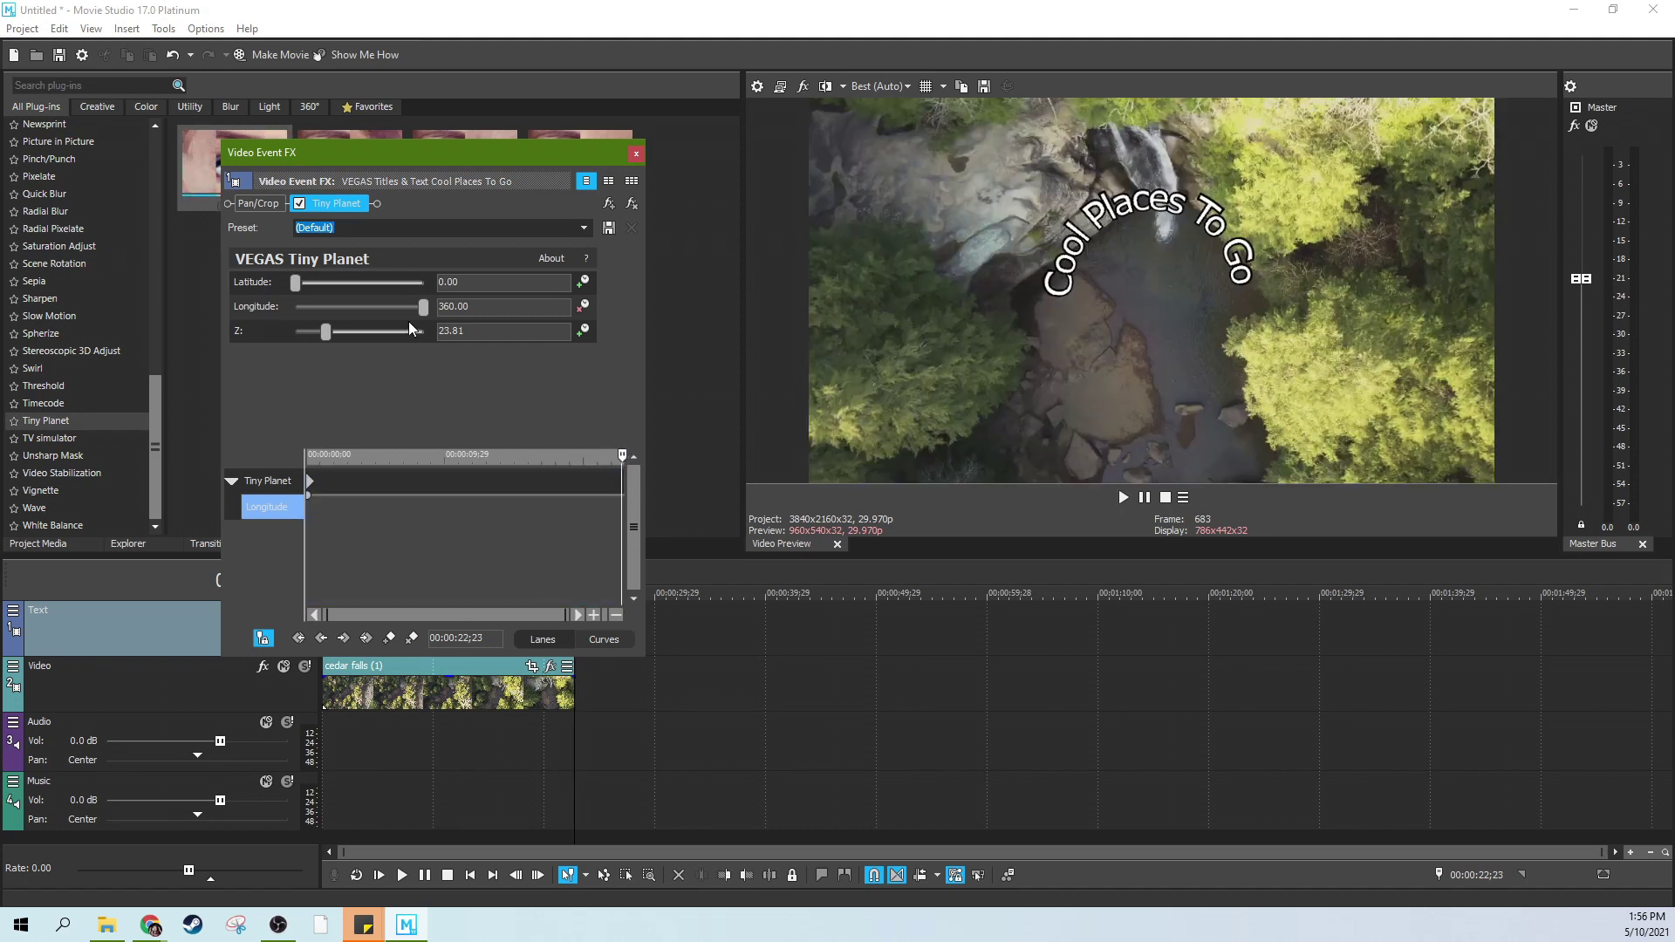
pyautogui.moveTo(422, 310); pyautogui.dragTo(241, 329)
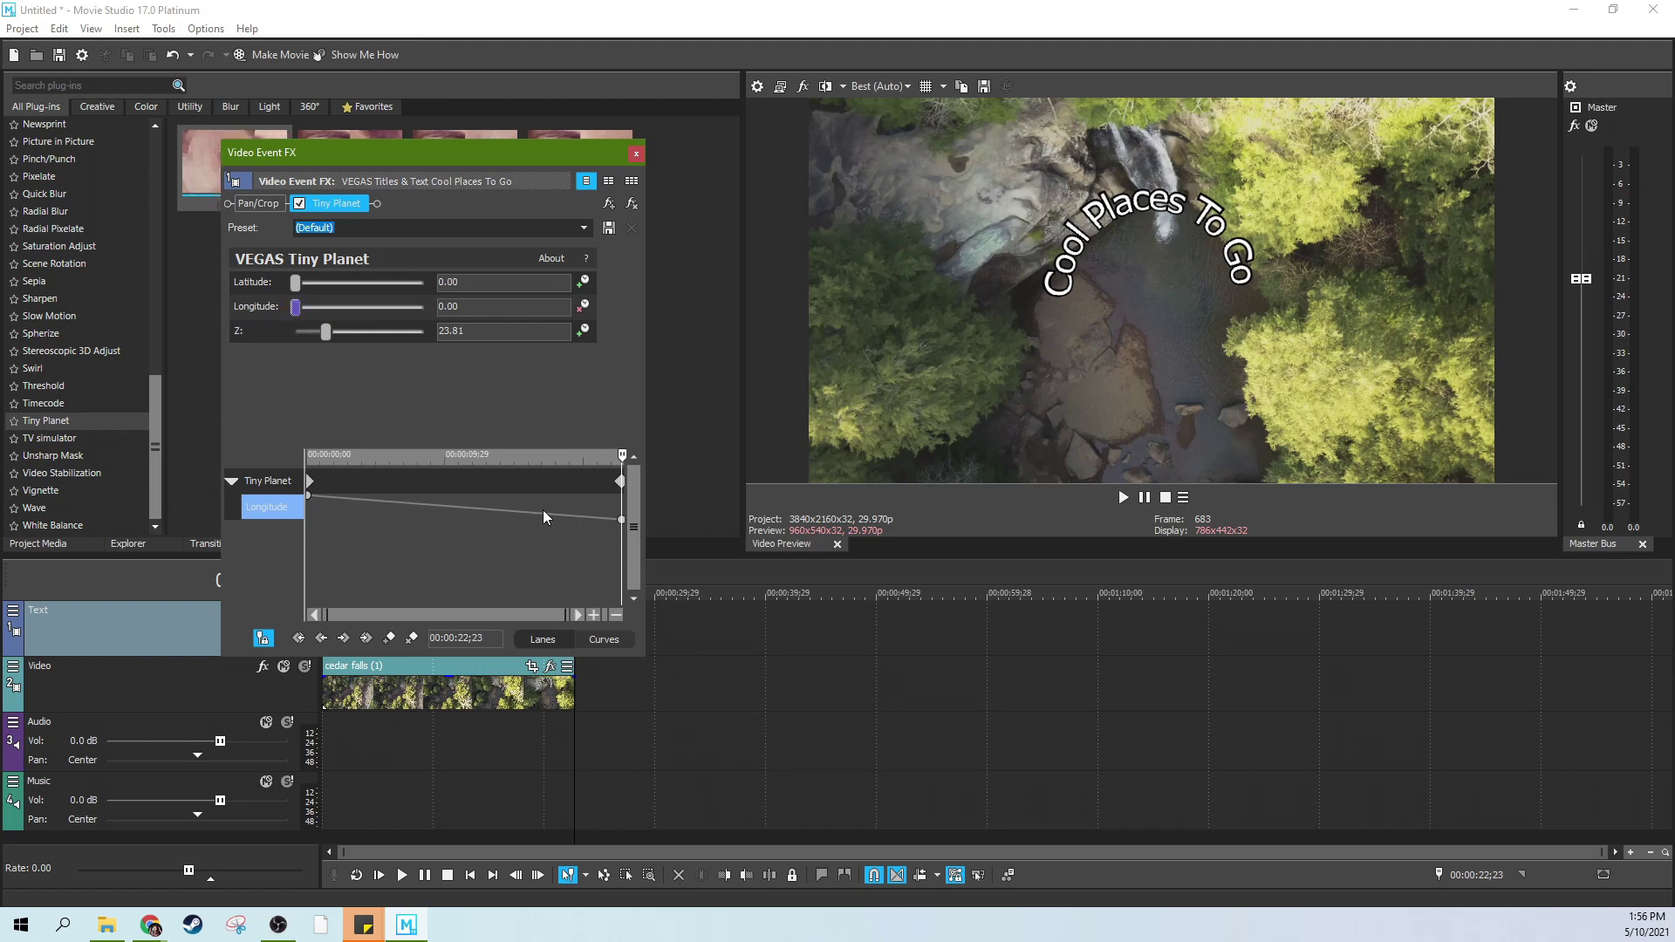
# Step: Close the effect settings and play the project to check the title's spin
pyautogui.click(638, 155)
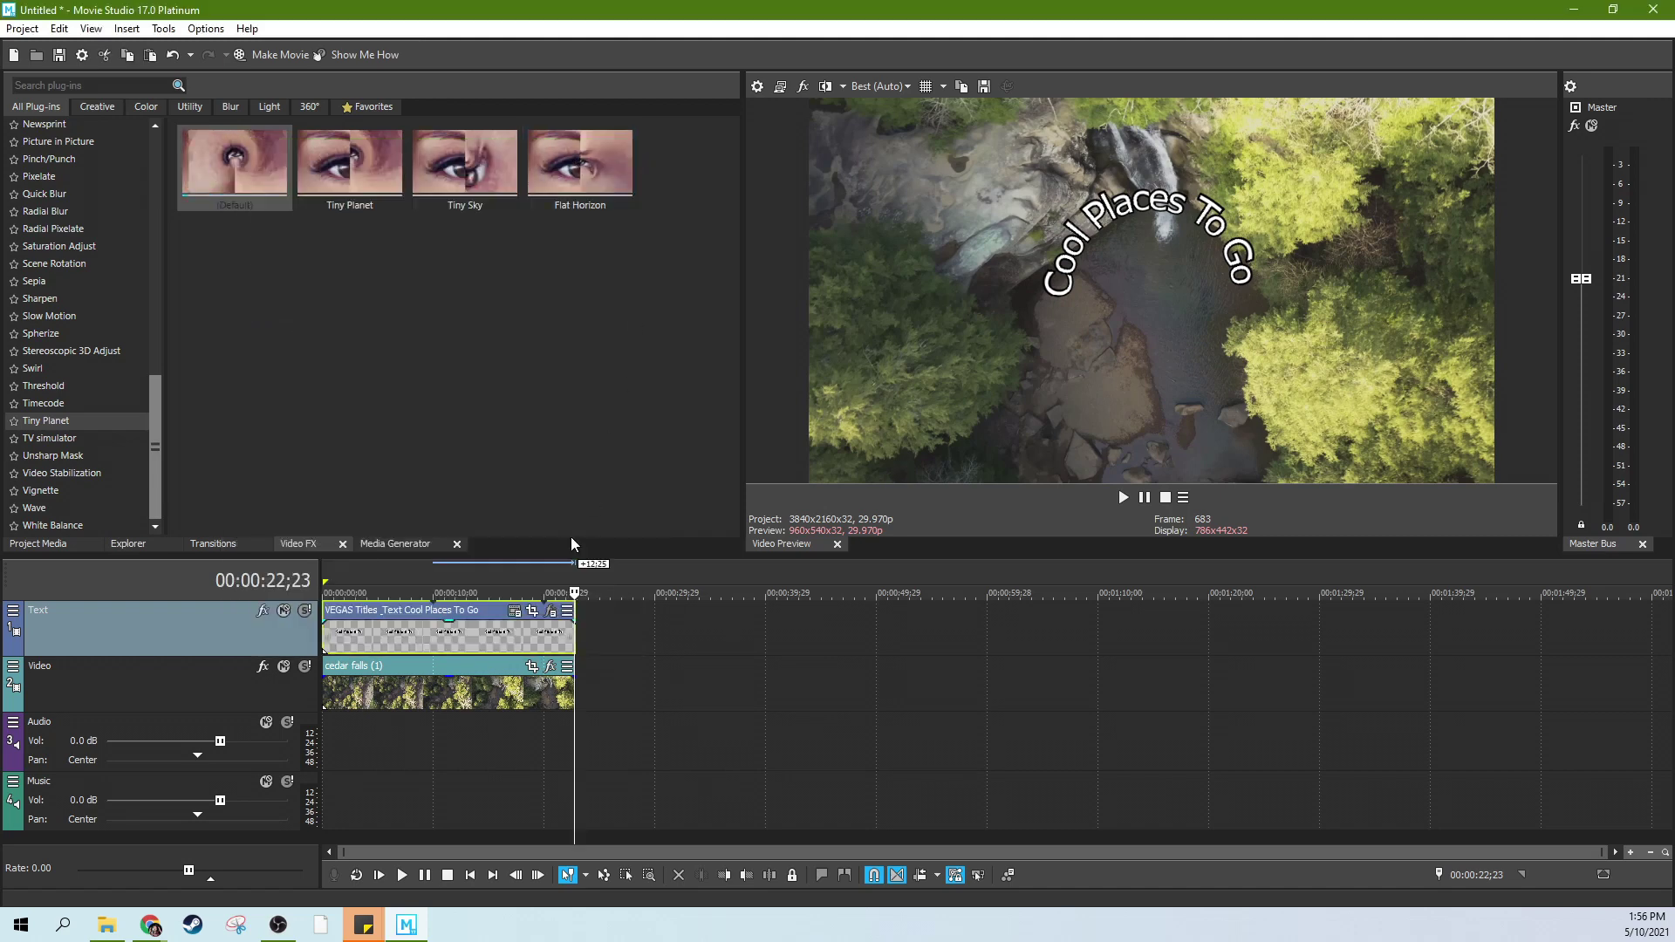
pyautogui.click(402, 875)
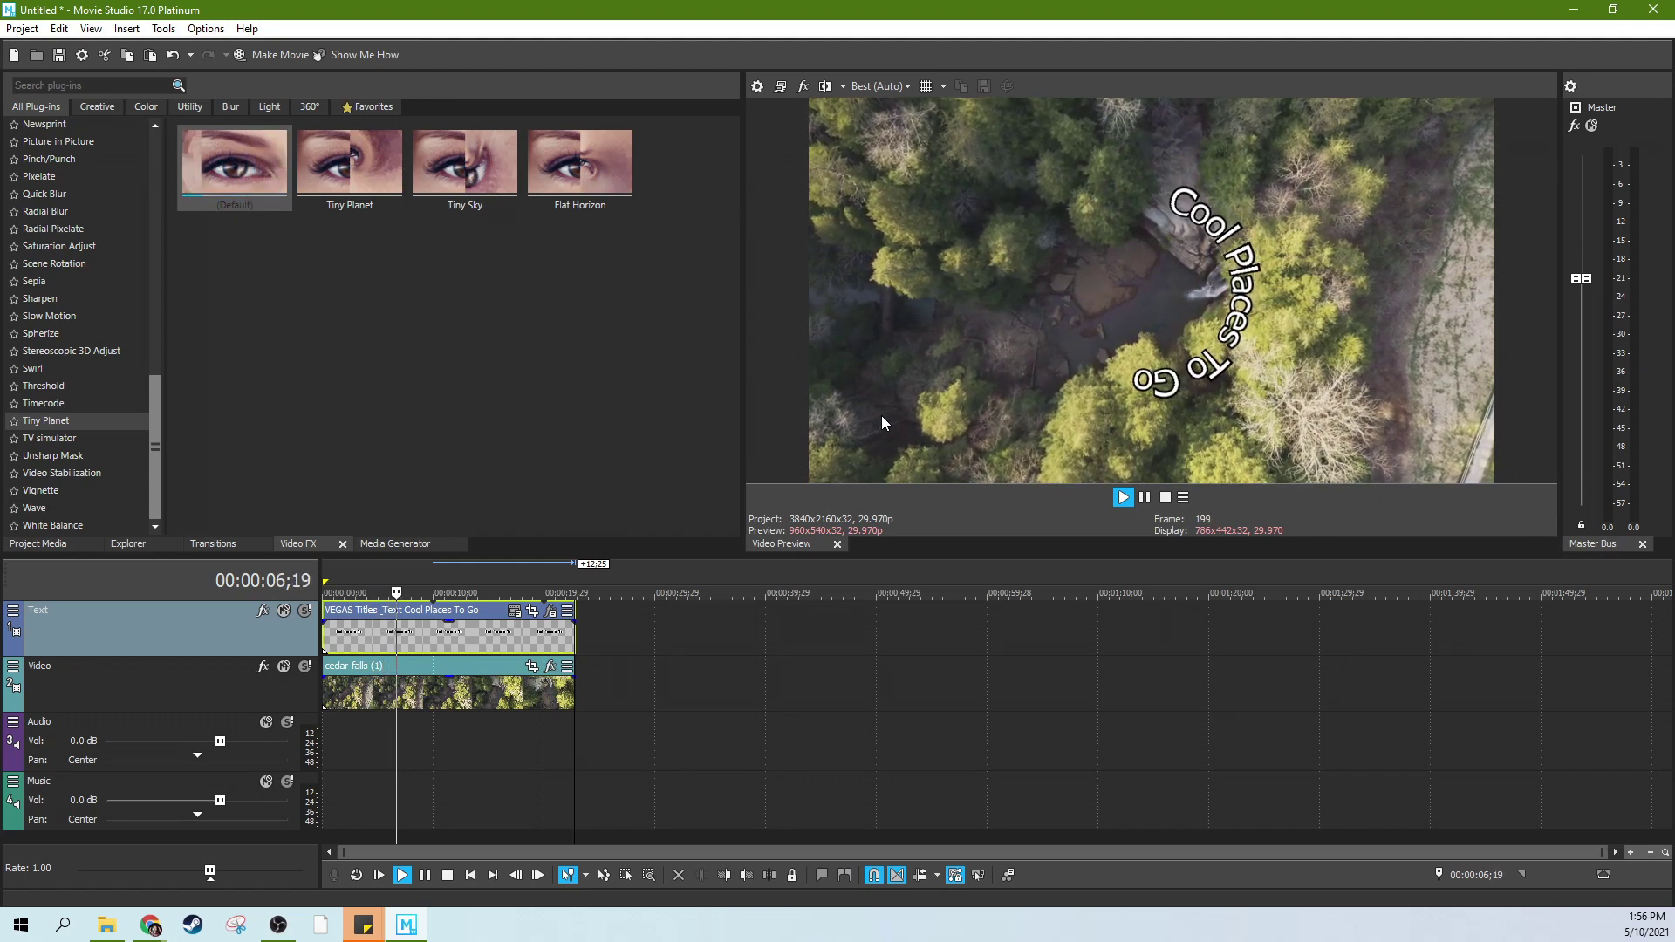
pyautogui.click(1145, 498)
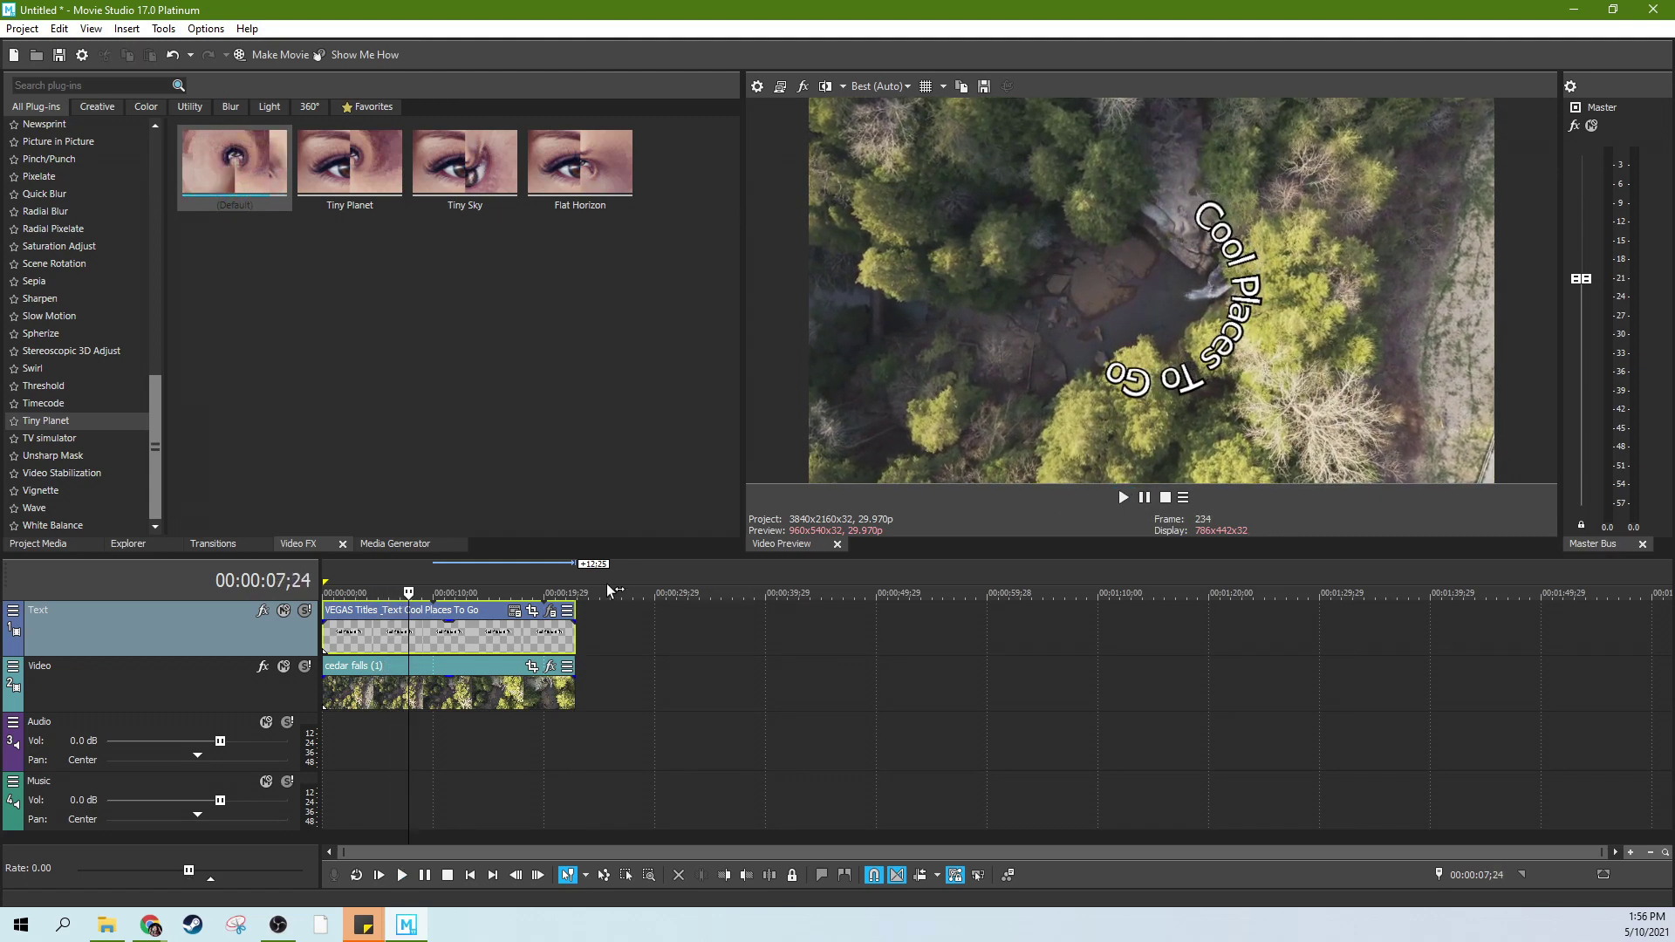
# Step: Move the end Longitude keyframe to about 5;20 and trim the title clip to end there
pyautogui.click(555, 622)
pyautogui.click(550, 611)
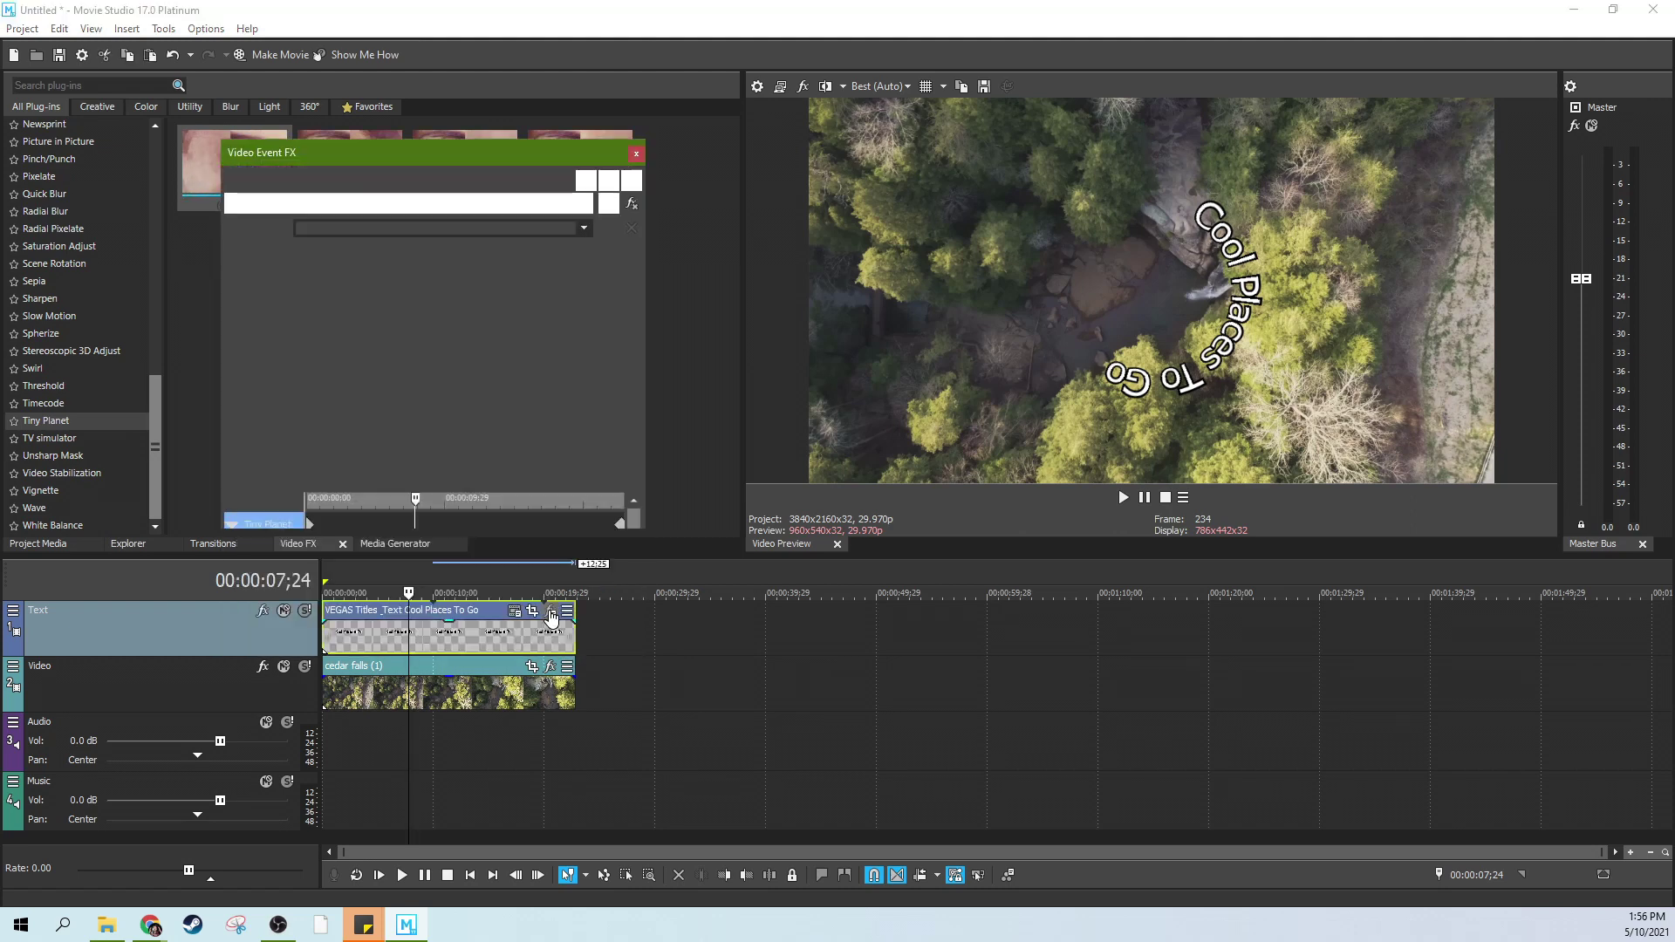
pyautogui.moveTo(621, 400); pyautogui.dragTo(380, 399)
pyautogui.click(401, 875)
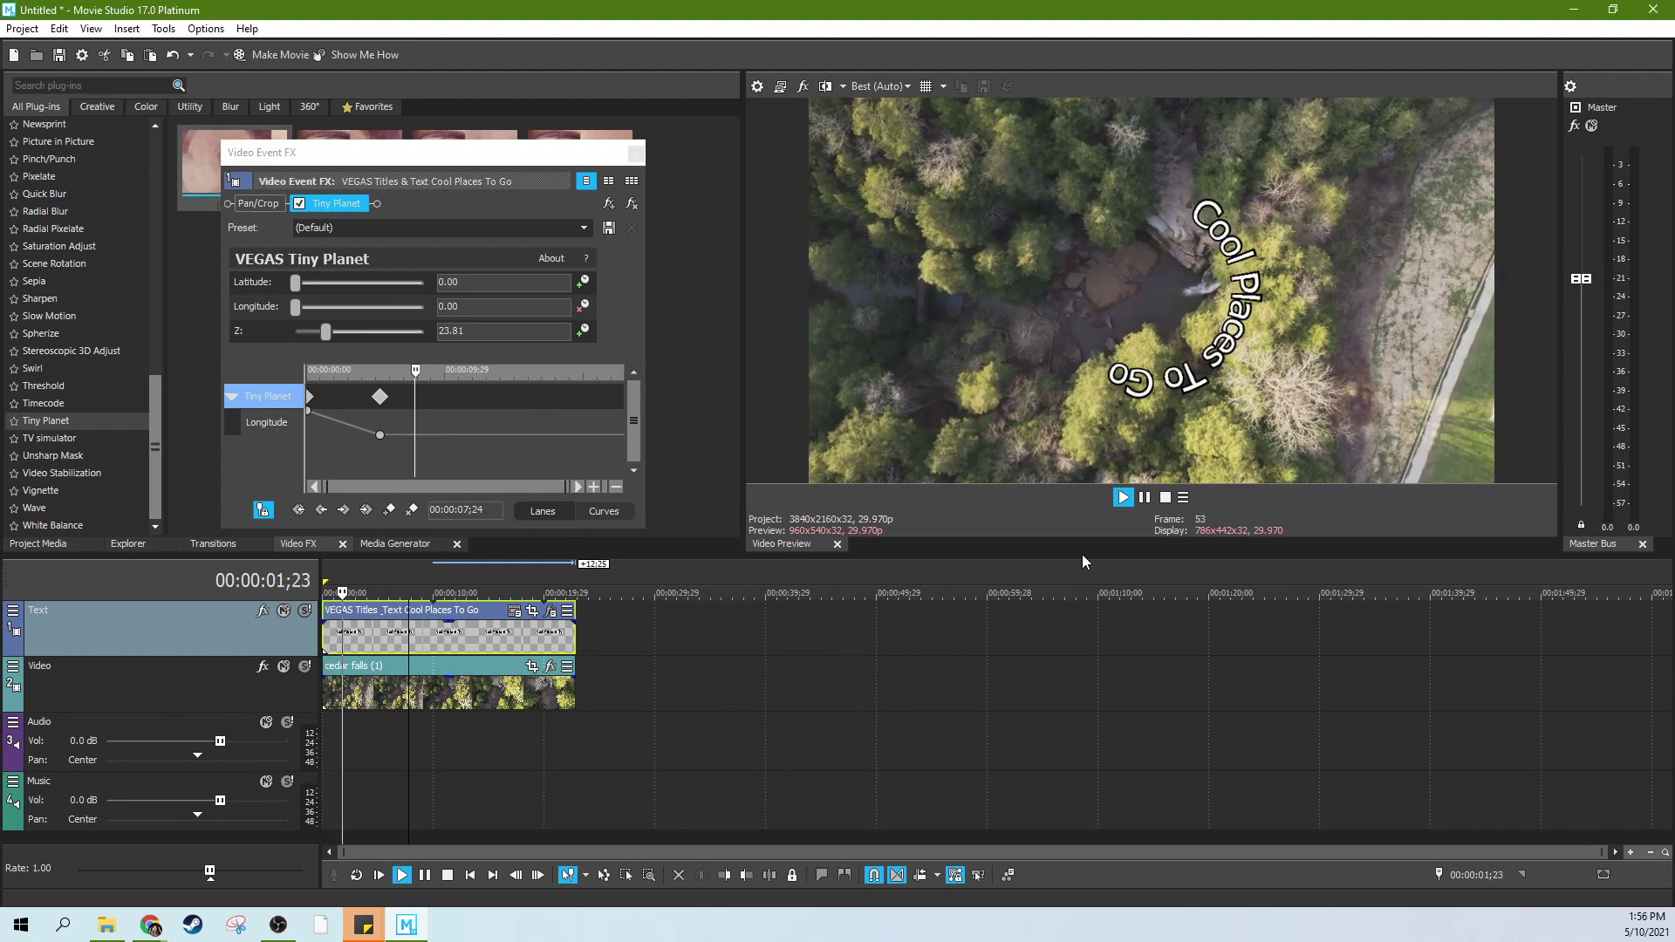
pyautogui.click(1144, 498)
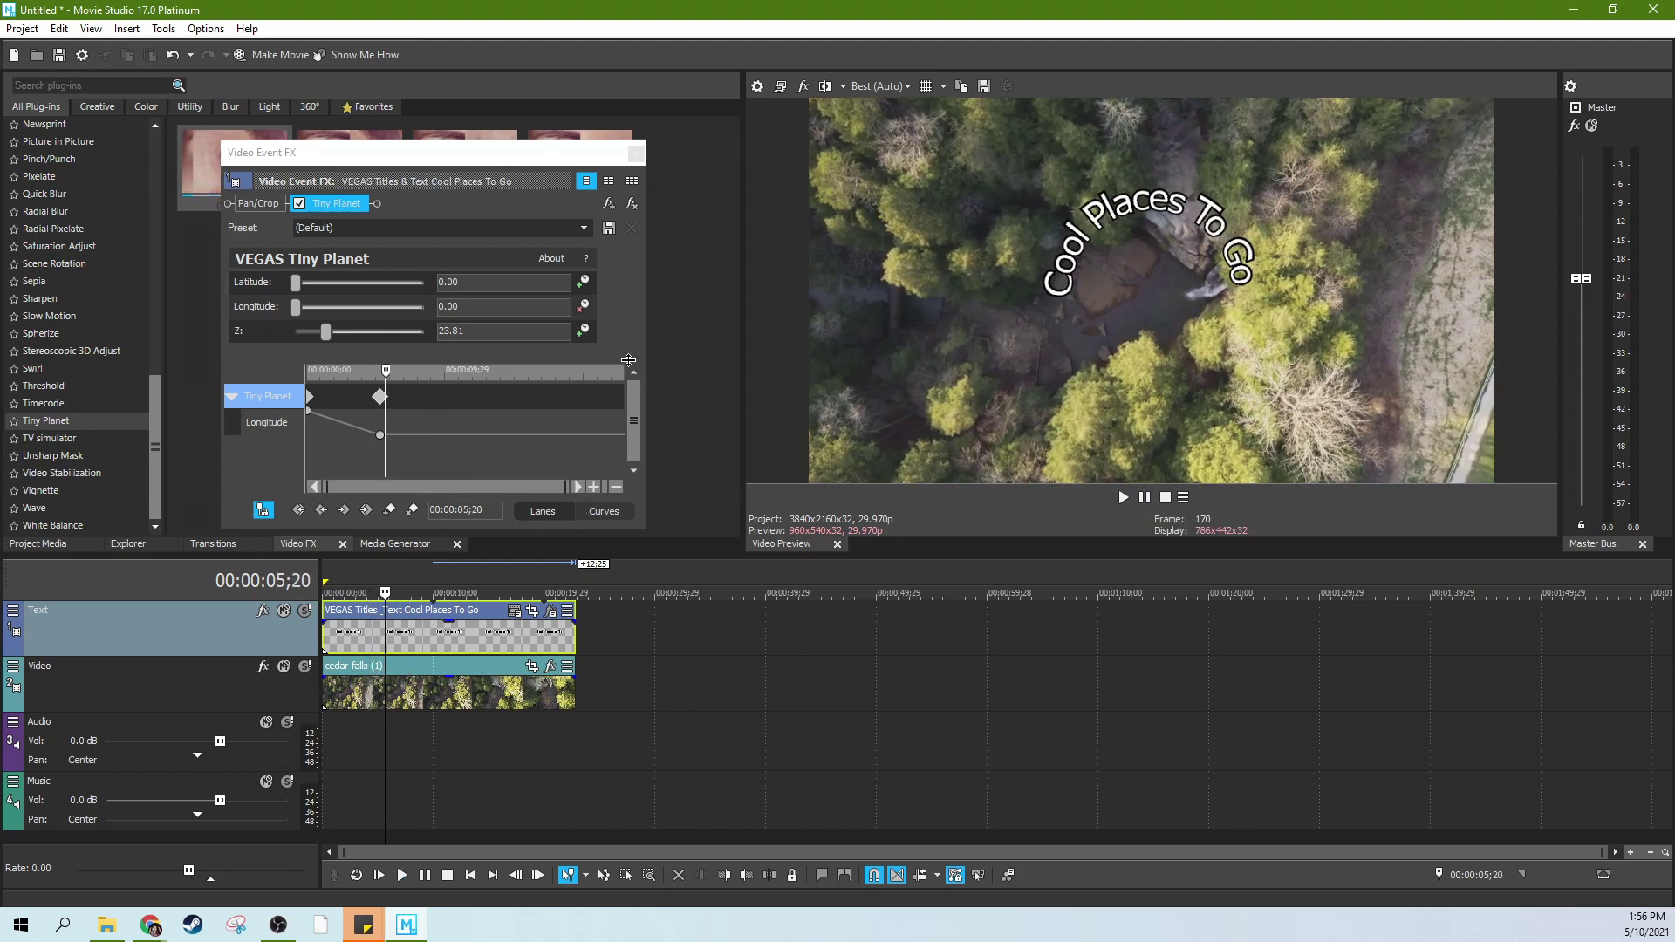
pyautogui.moveTo(576, 643); pyautogui.dragTo(455, 632)
# Step: Shorten the title event to end a few frames earlier and replay to check it
pyautogui.scroll(4, 378, 633)
pyautogui.scroll(3, 450, 647)
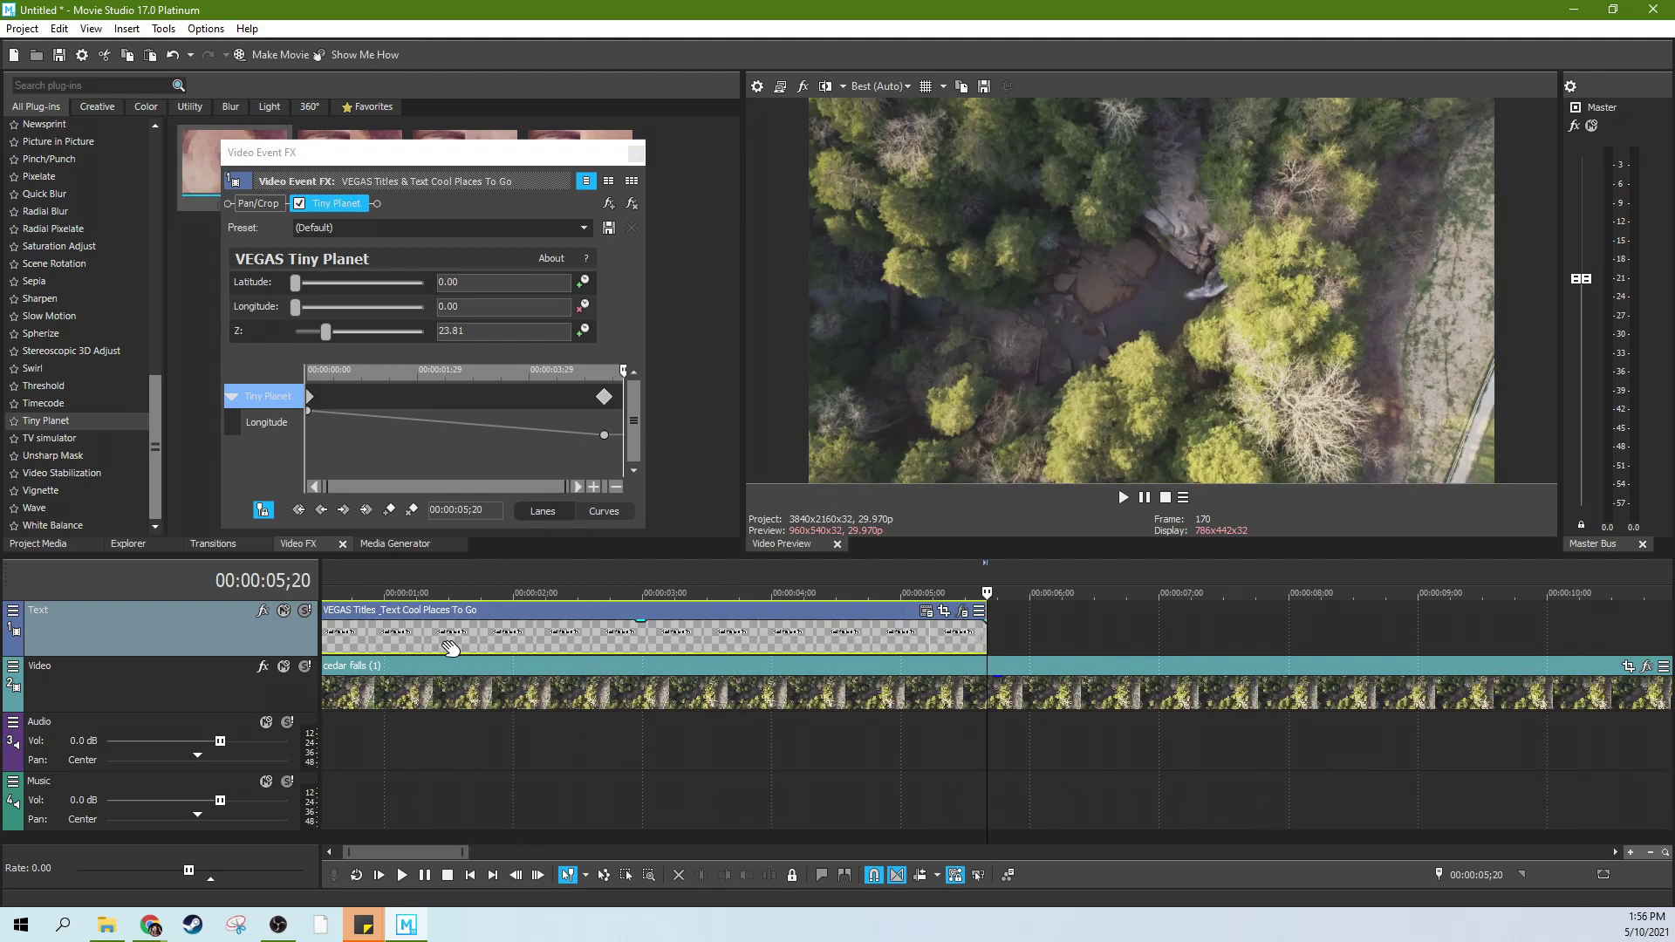
pyautogui.press('Left')
pyautogui.press('Left')
pyautogui.press('Left')
pyautogui.press('Left')
pyautogui.press('Left')
pyautogui.press('Left')
pyautogui.press('Left')
pyautogui.press('Left')
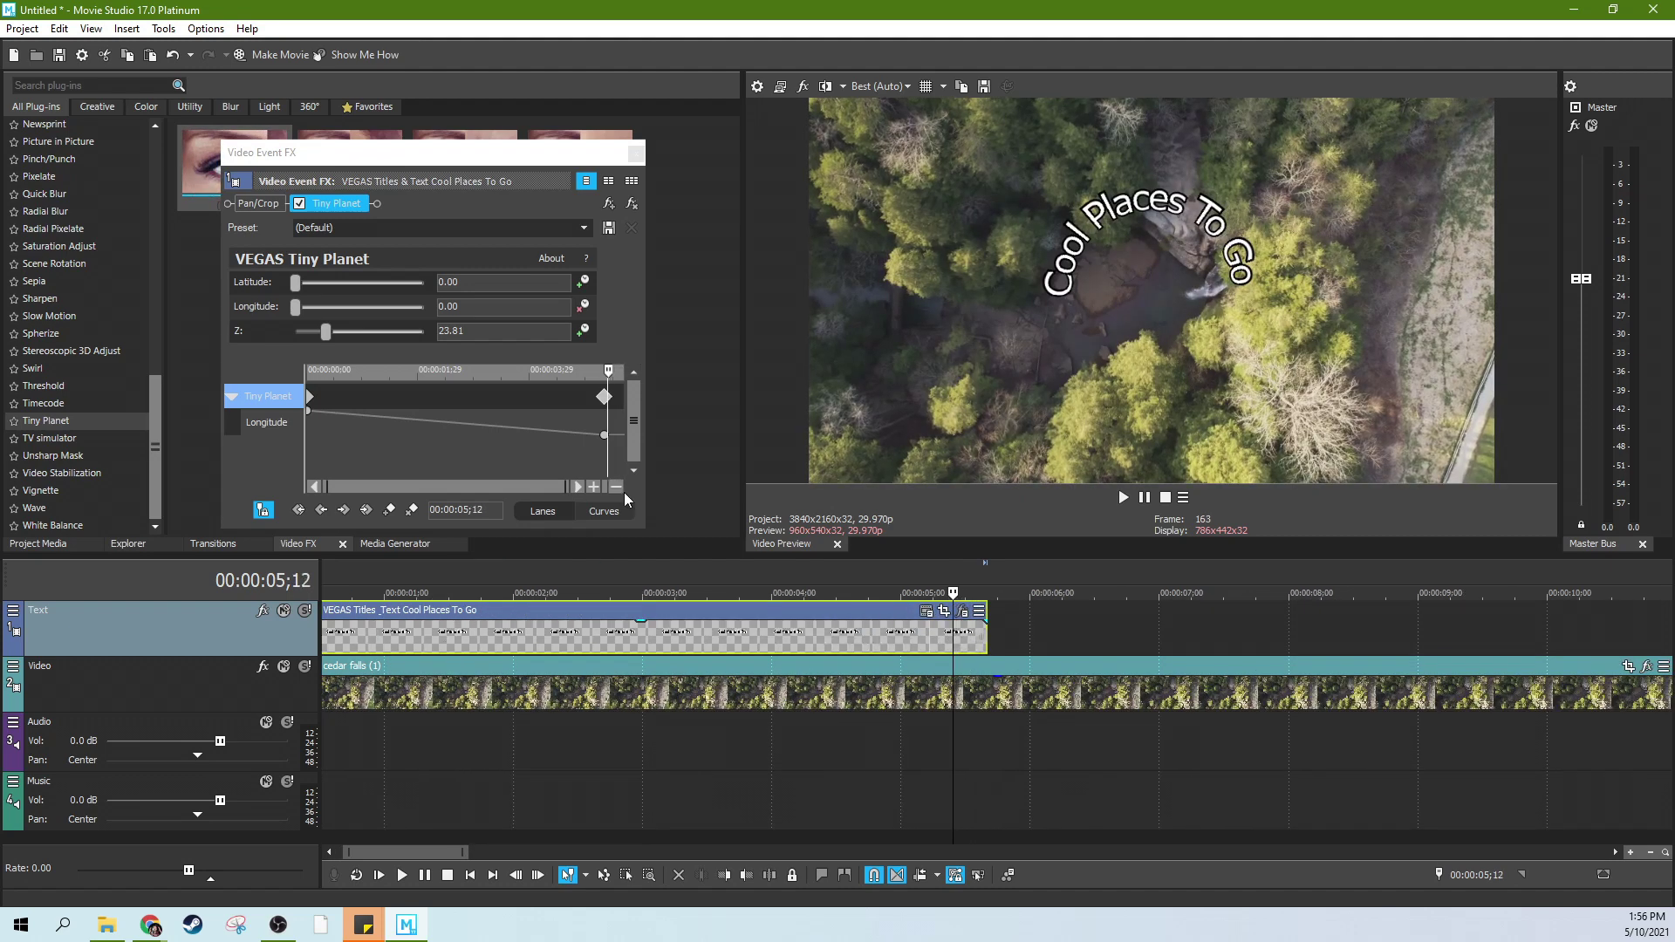
pyautogui.press('Left')
pyautogui.press('Left')
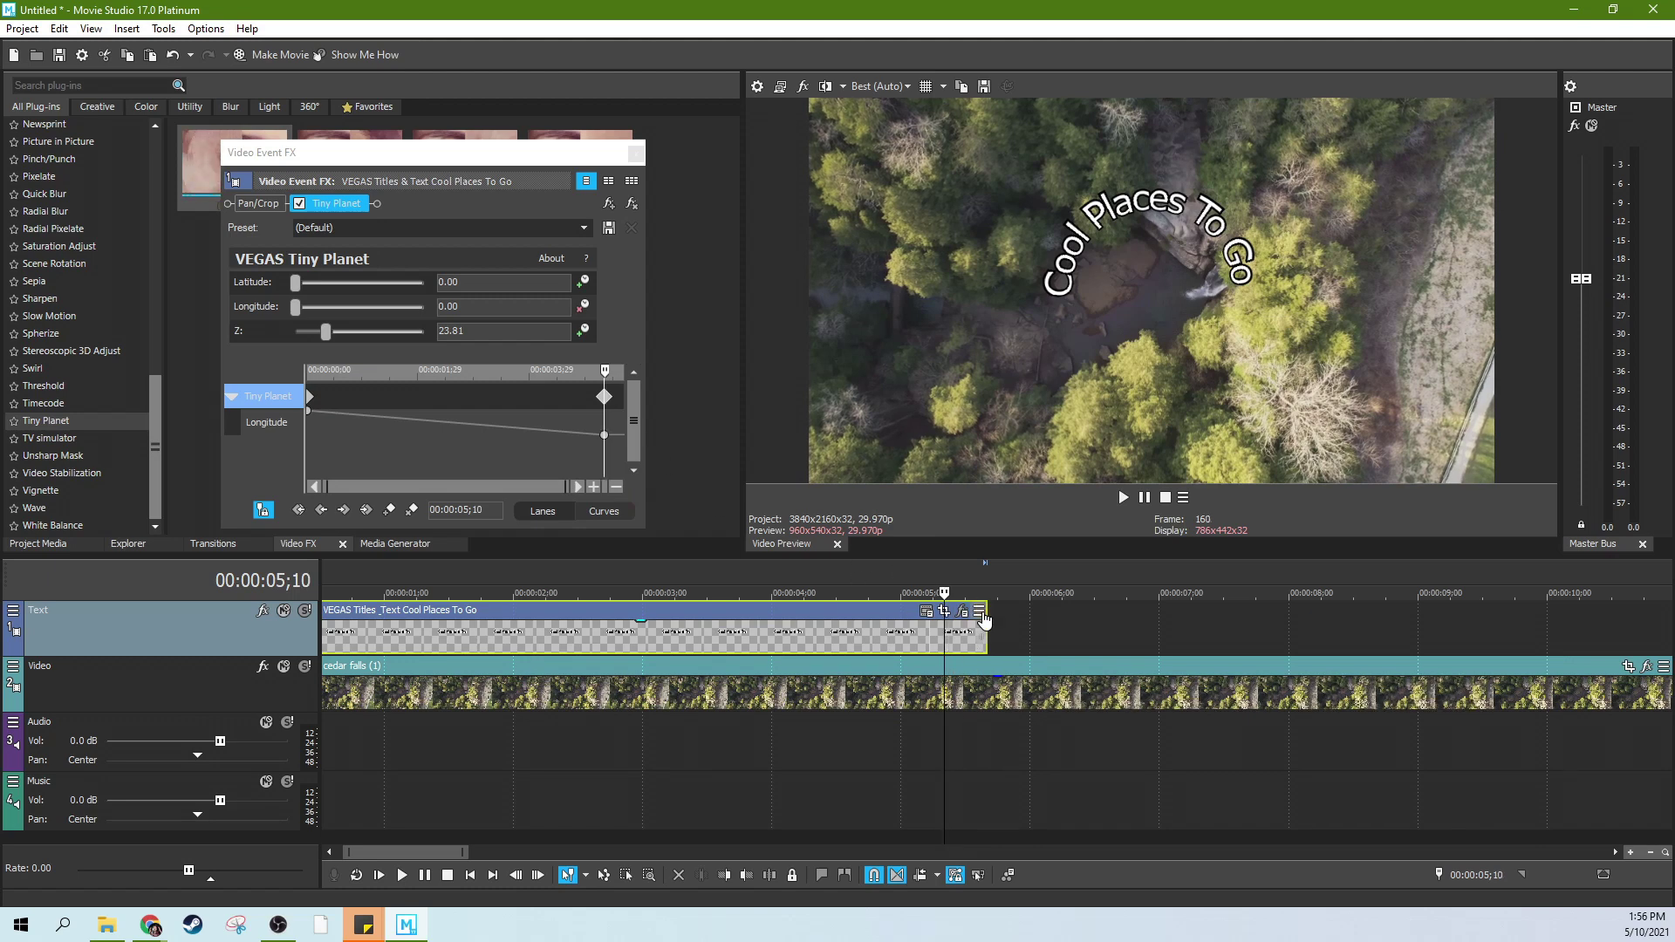
pyautogui.moveTo(984, 638); pyautogui.dragTo(944, 638)
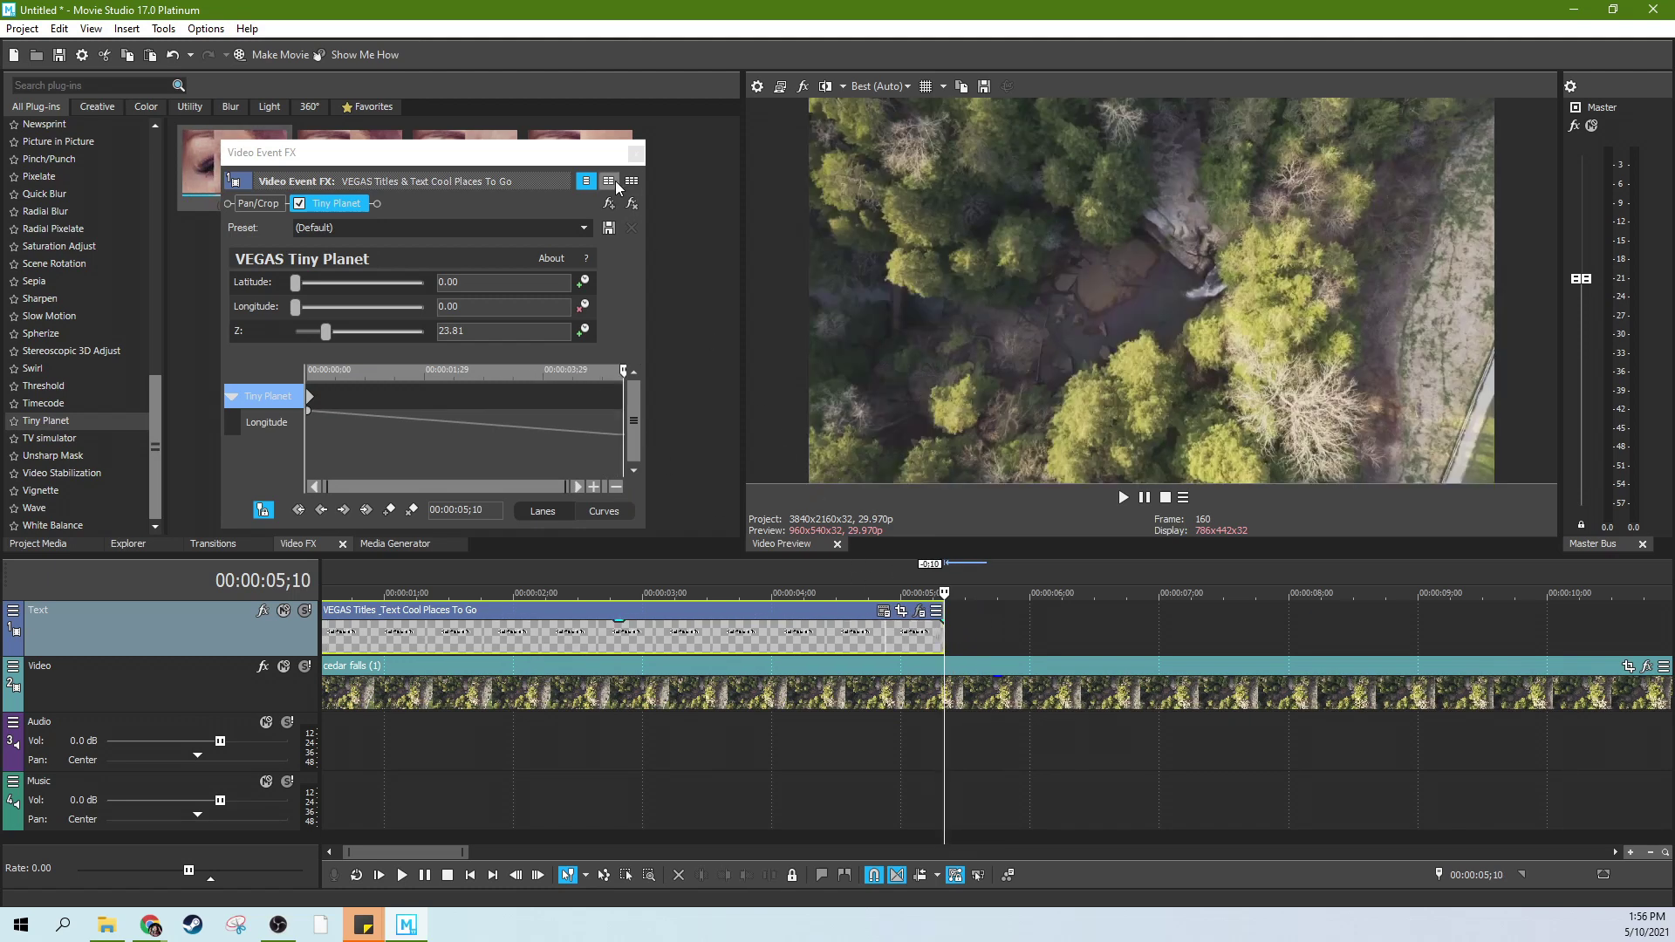
pyautogui.click(636, 155)
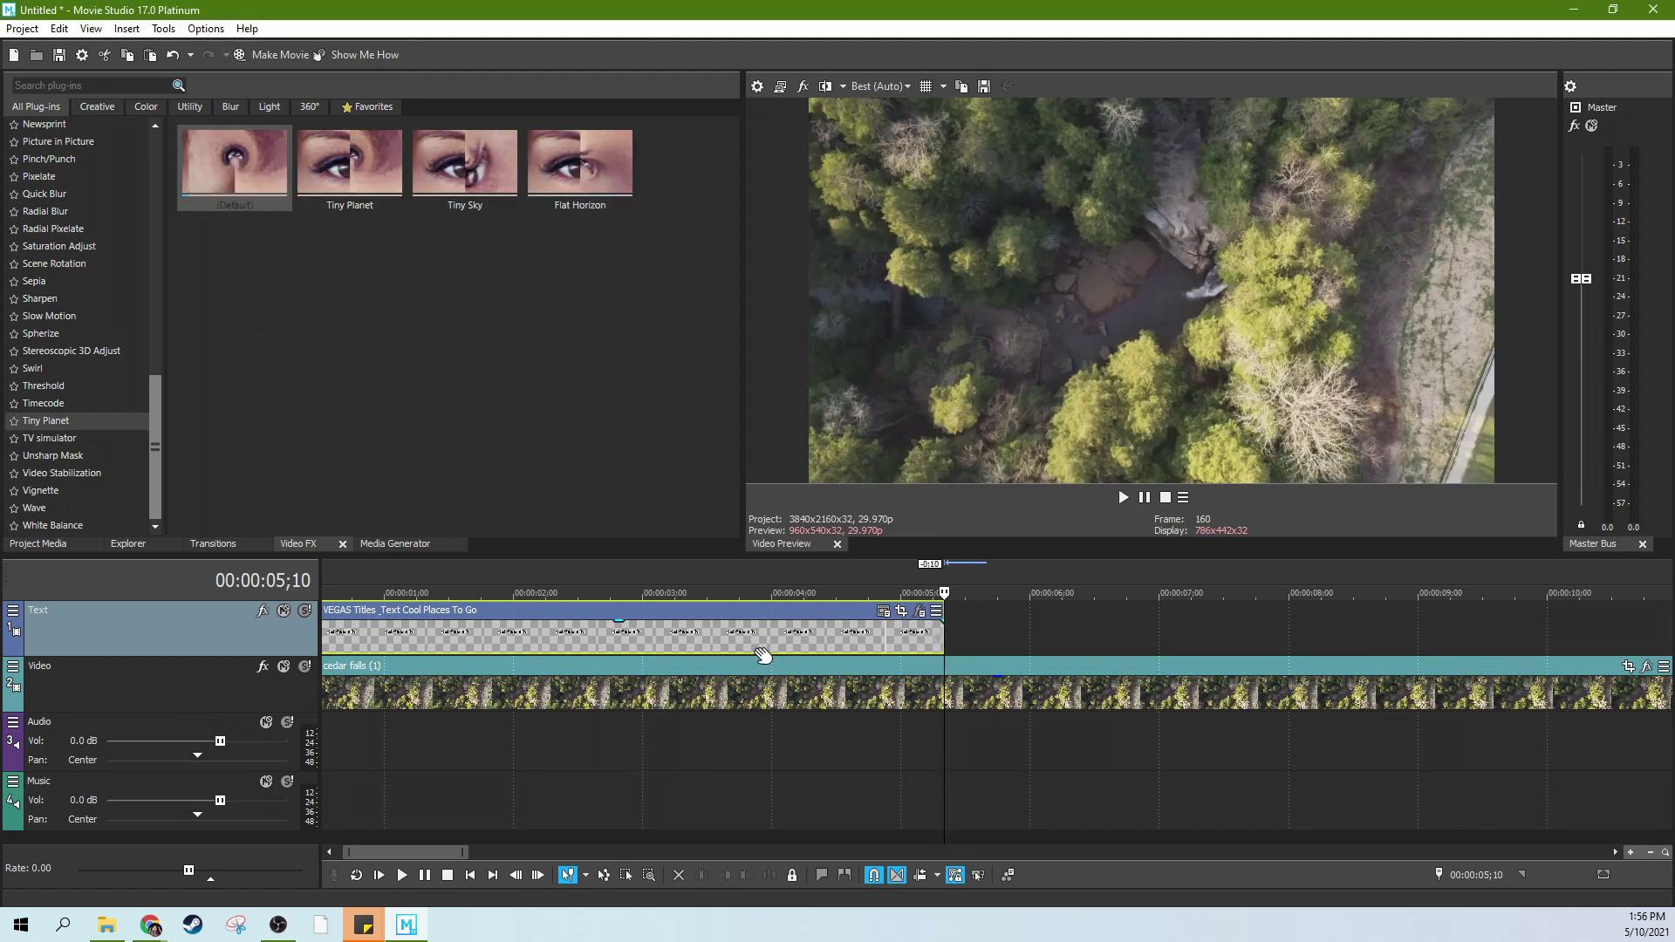
pyautogui.click(379, 875)
pyautogui.scroll(-5, 418, 839)
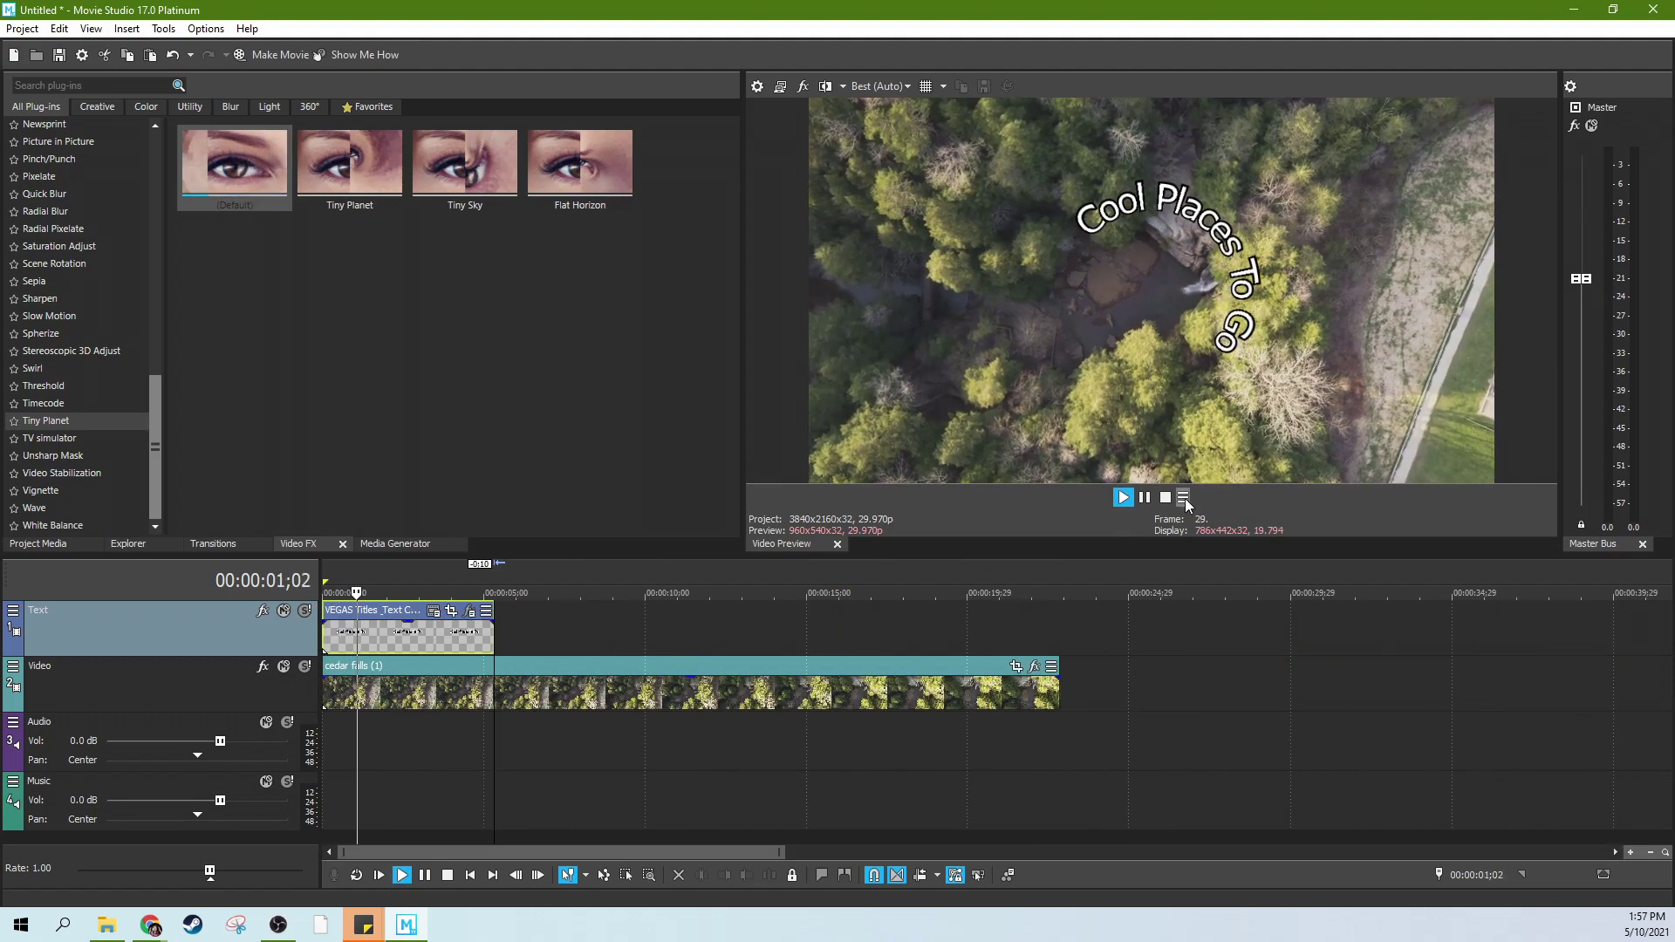
pyautogui.click(1145, 497)
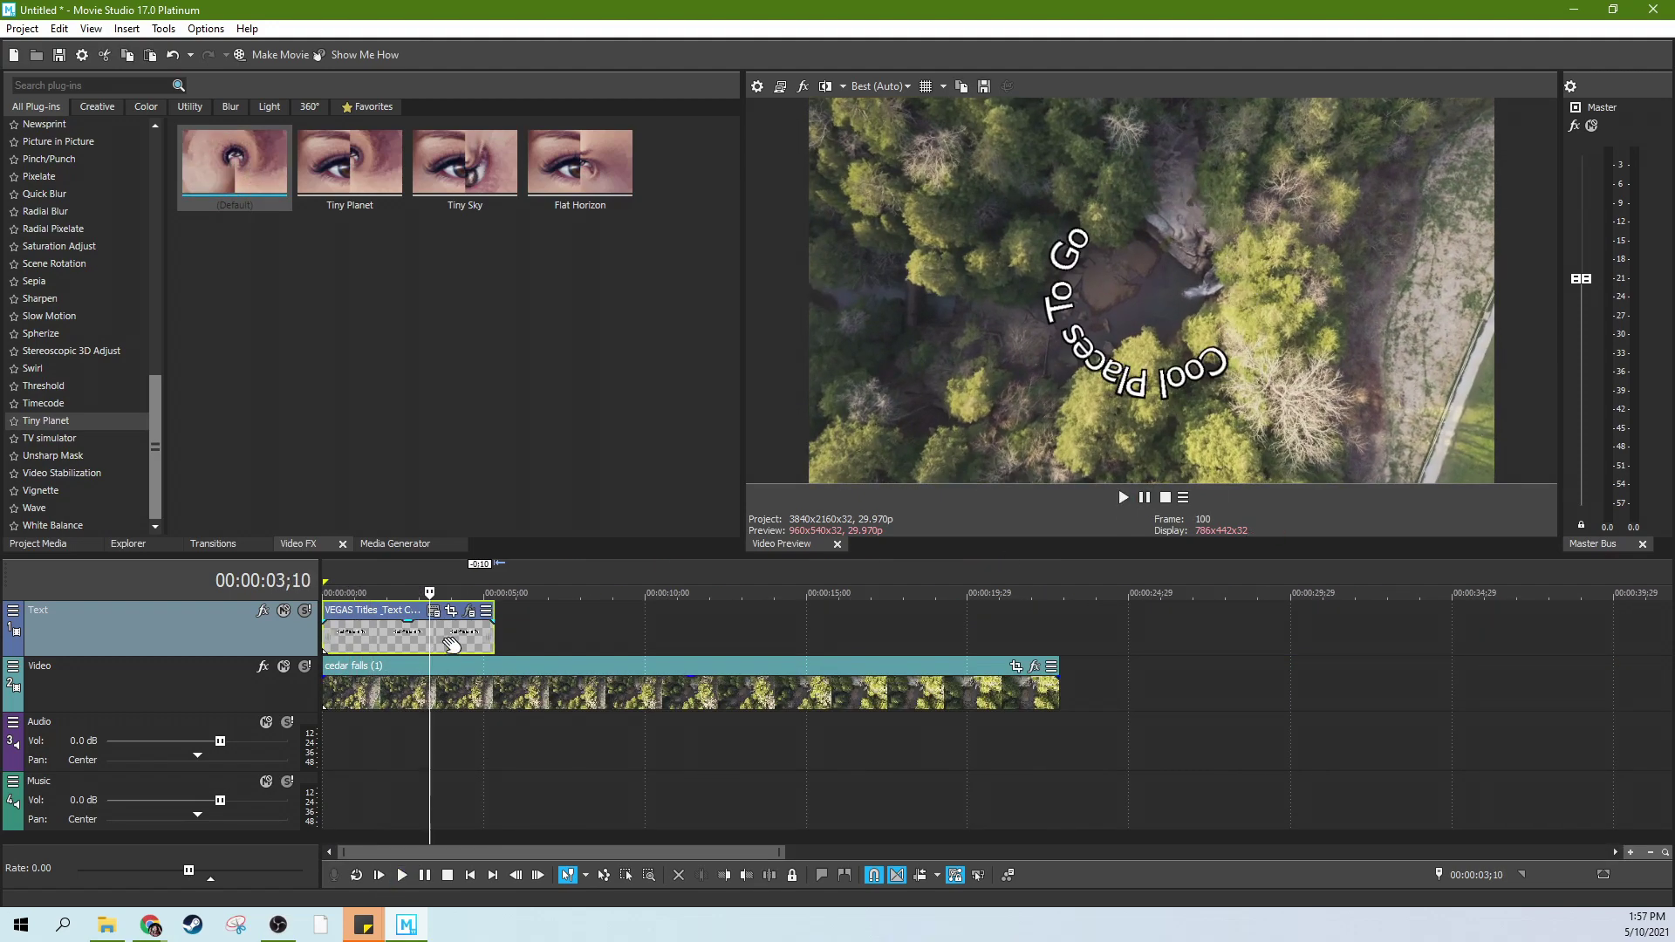
# Step: Add a second copy of the spinning title right after the first
pyautogui.moveTo(455, 641); pyautogui.dragTo(620, 631)
pyautogui.click(938, 385)
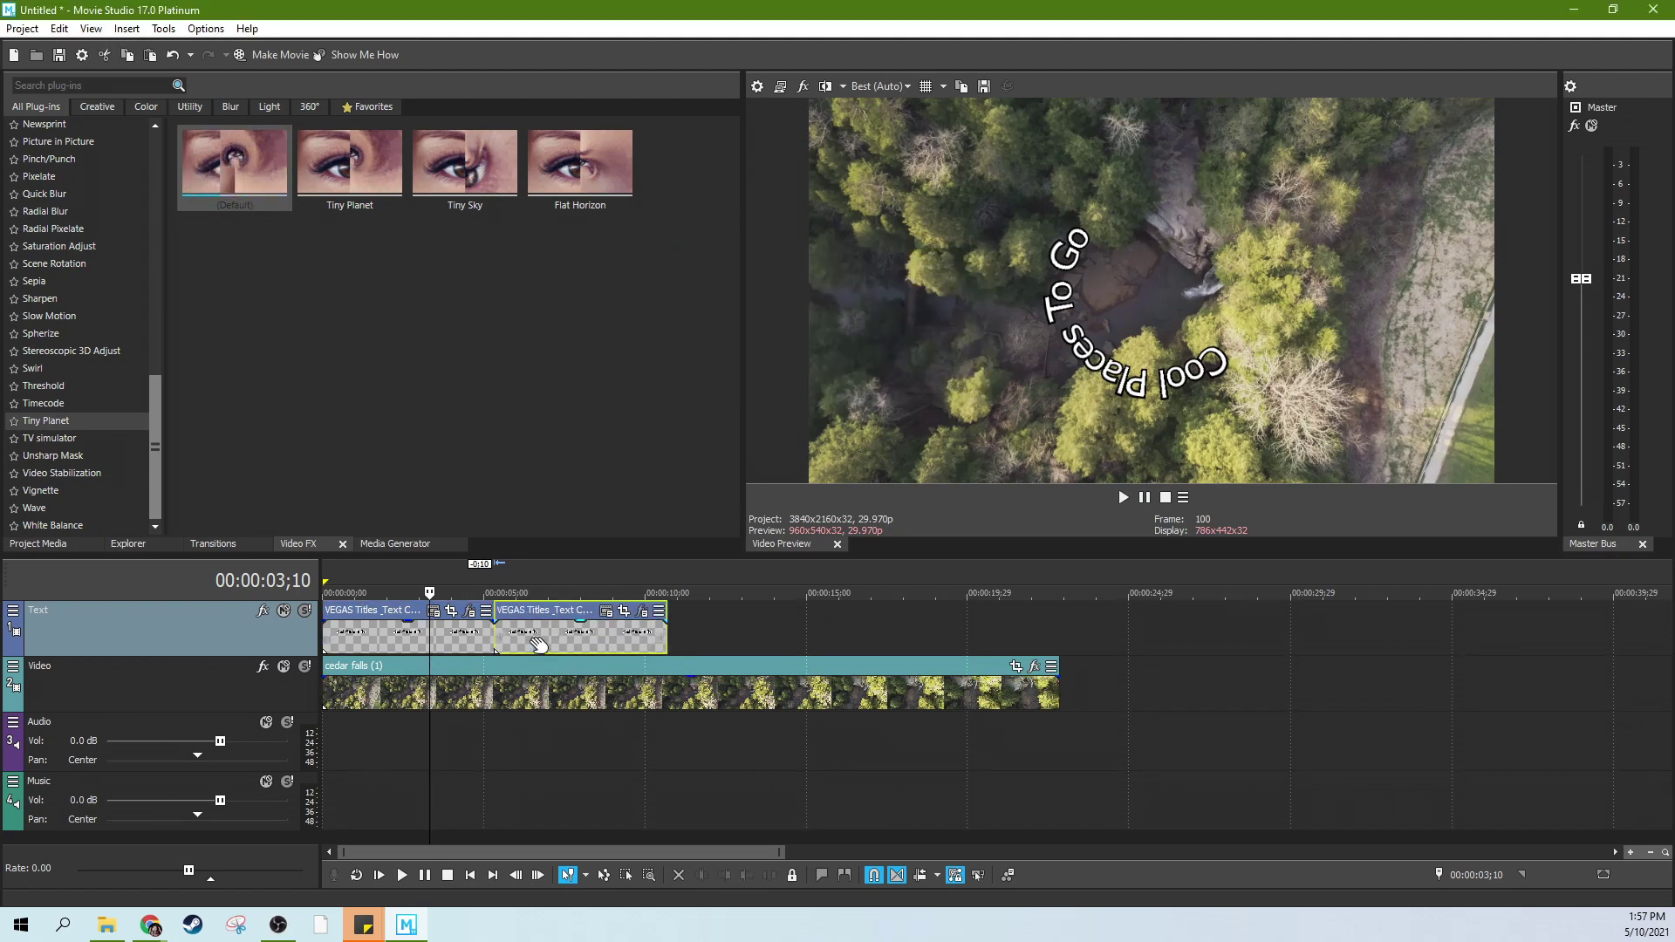
pyautogui.click(459, 636)
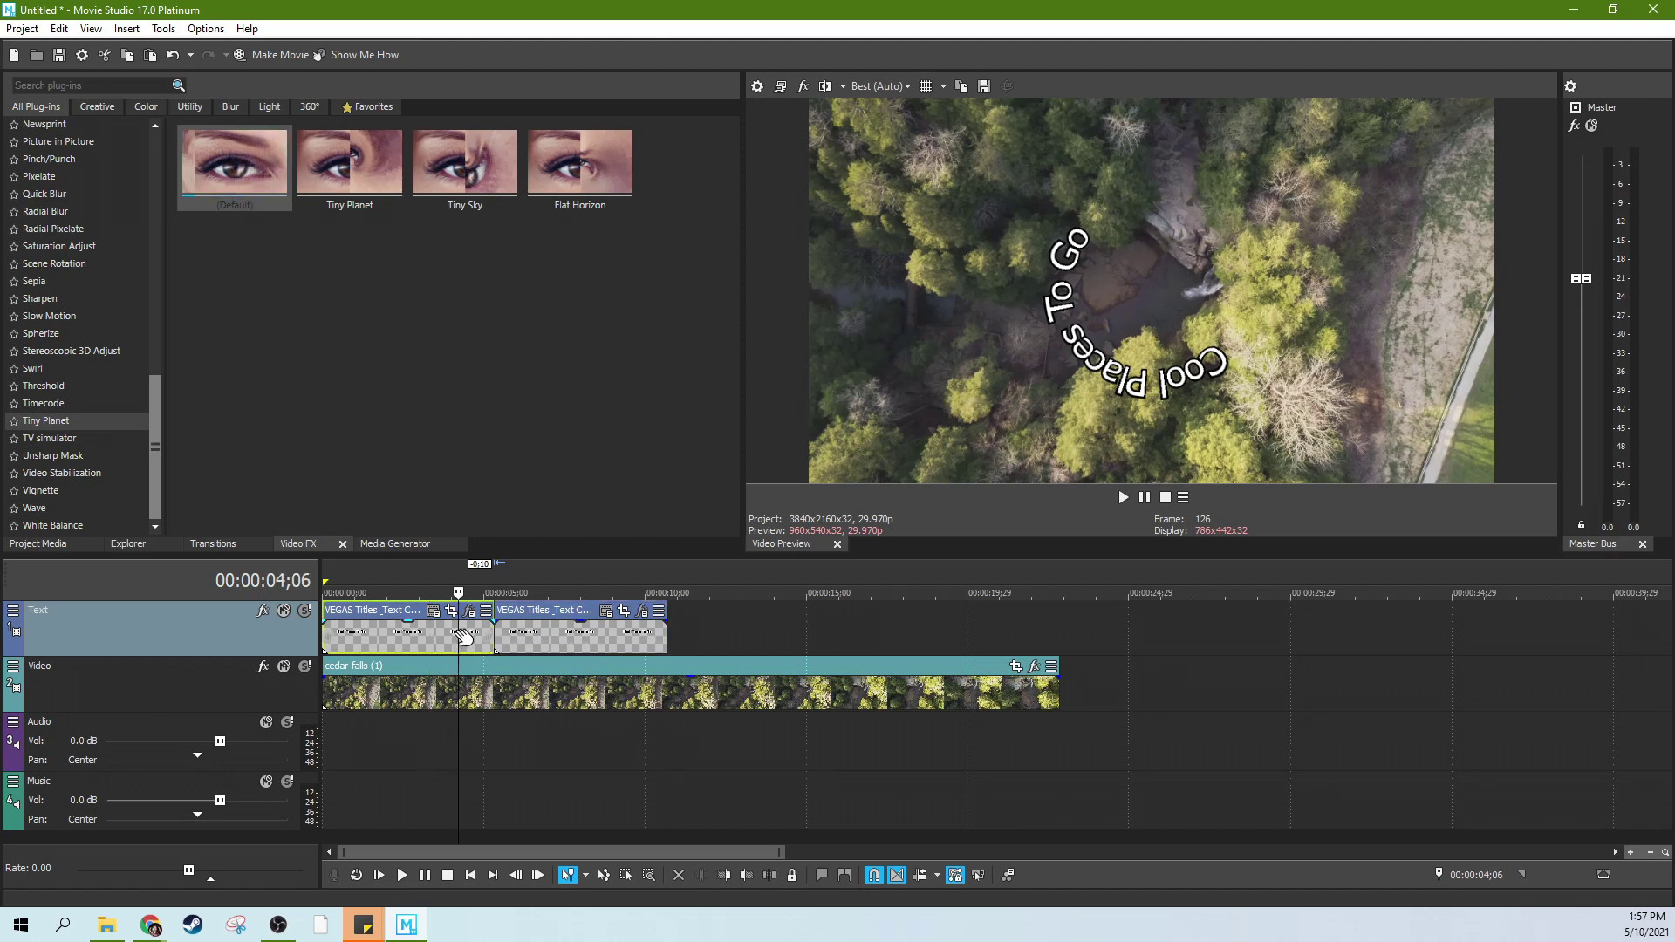
pyautogui.click(625, 633)
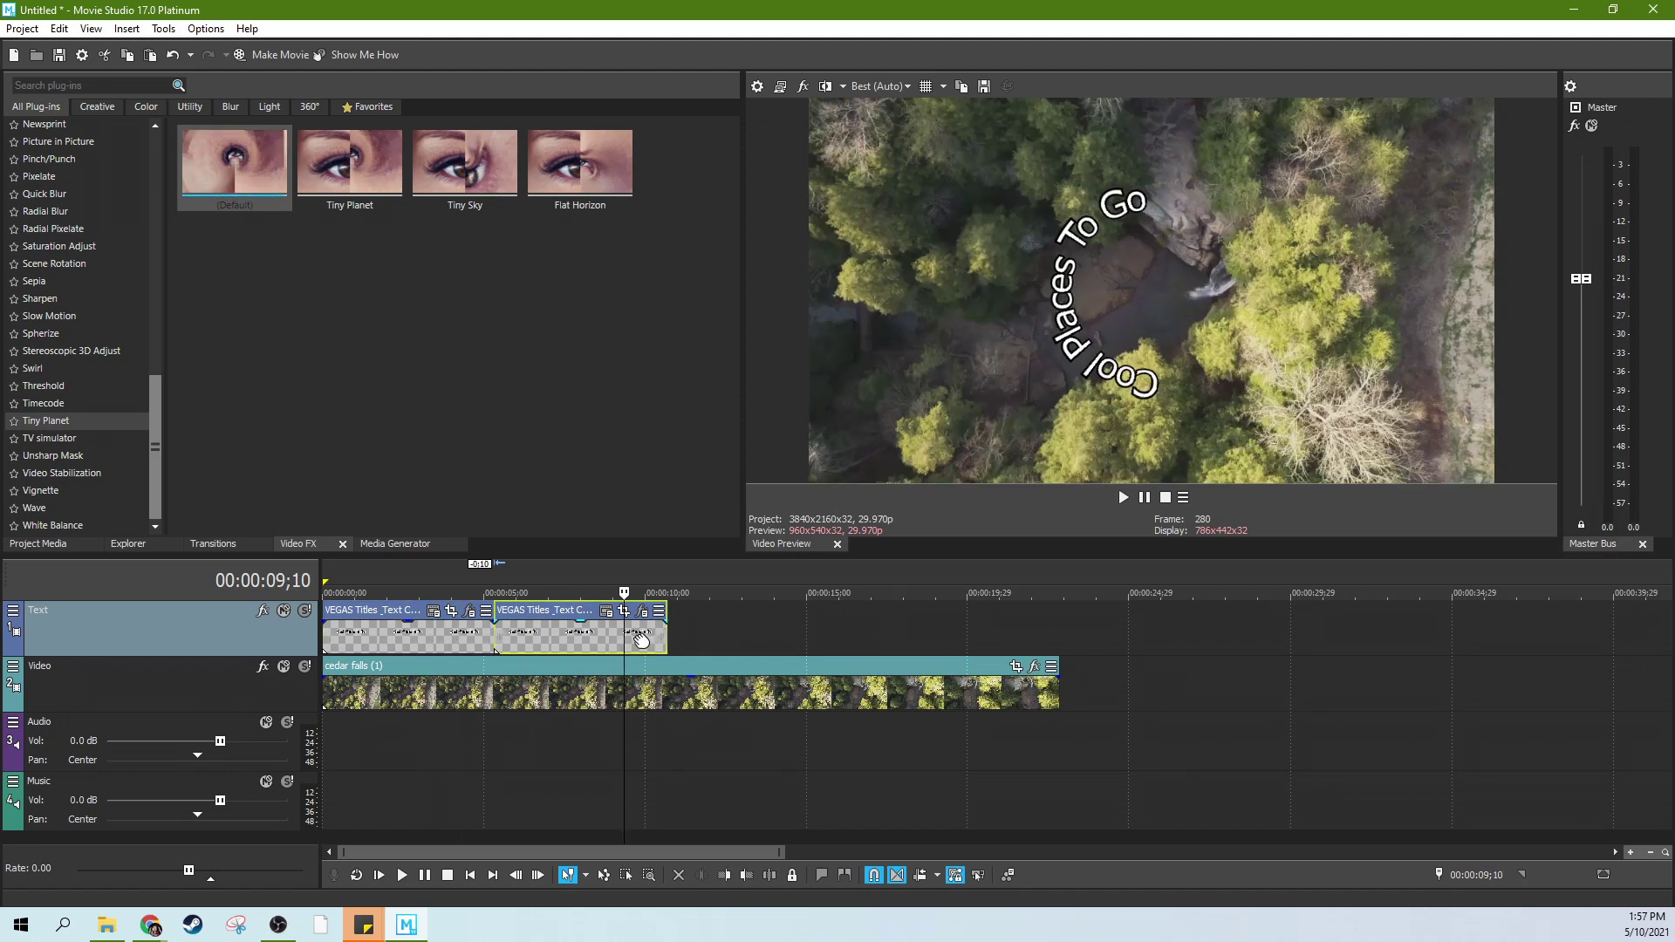
pyautogui.click(636, 634)
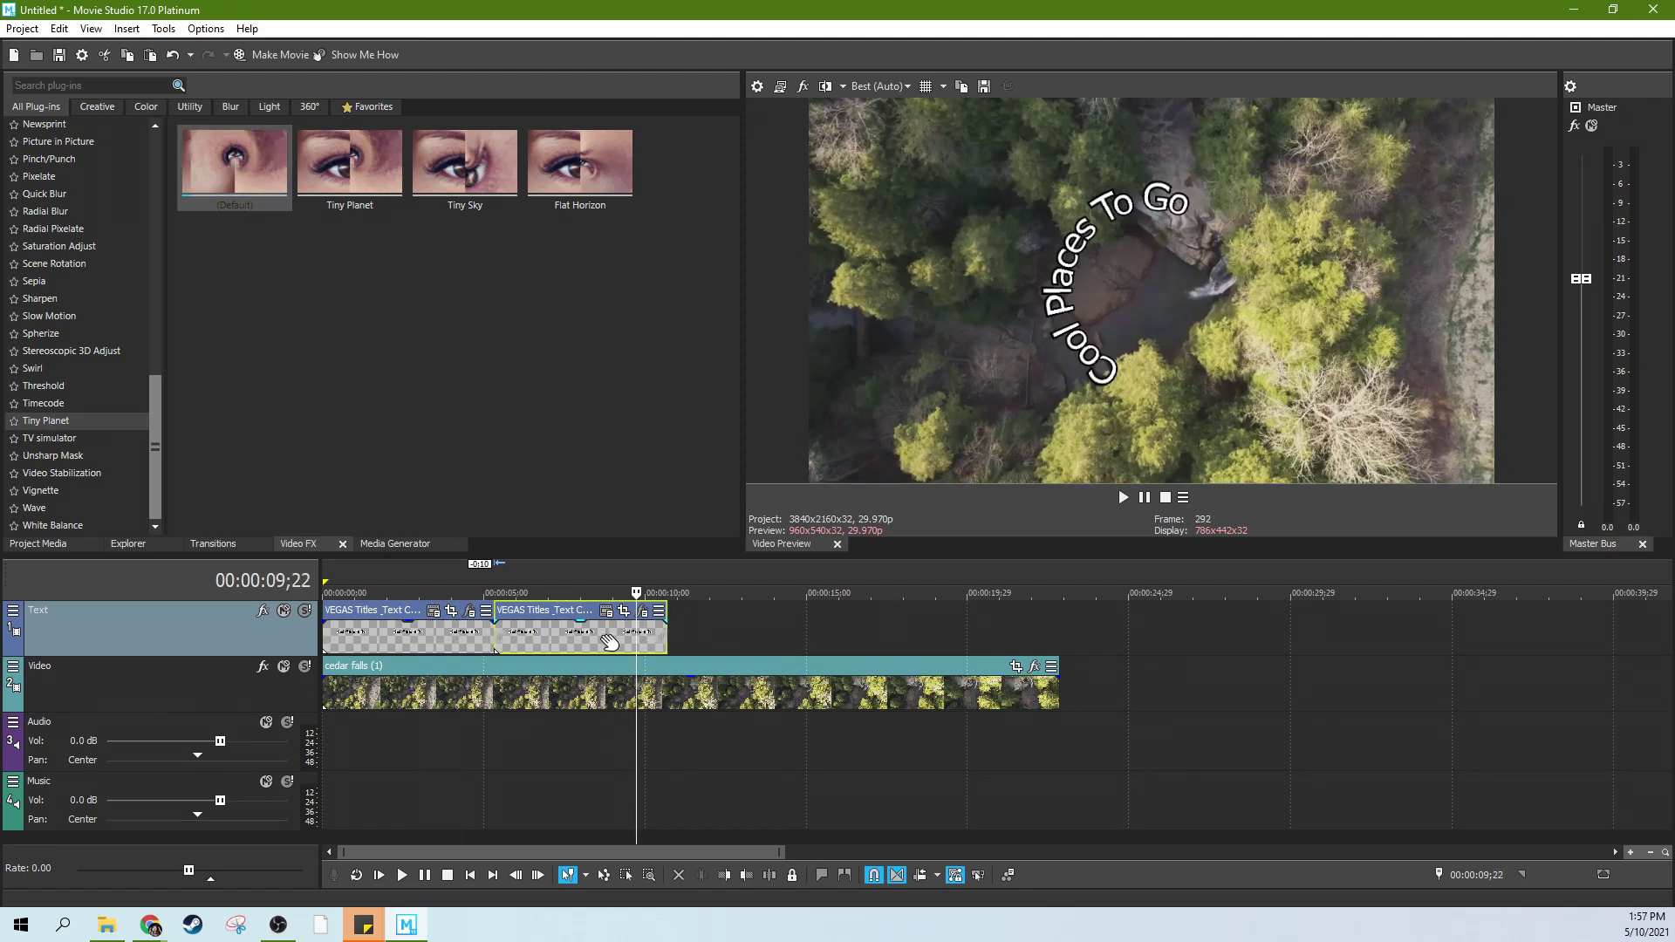
# Step: Paste a third title copy after the others, created as a reference to the original
pyautogui.click(772, 632)
pyautogui.click(748, 363)
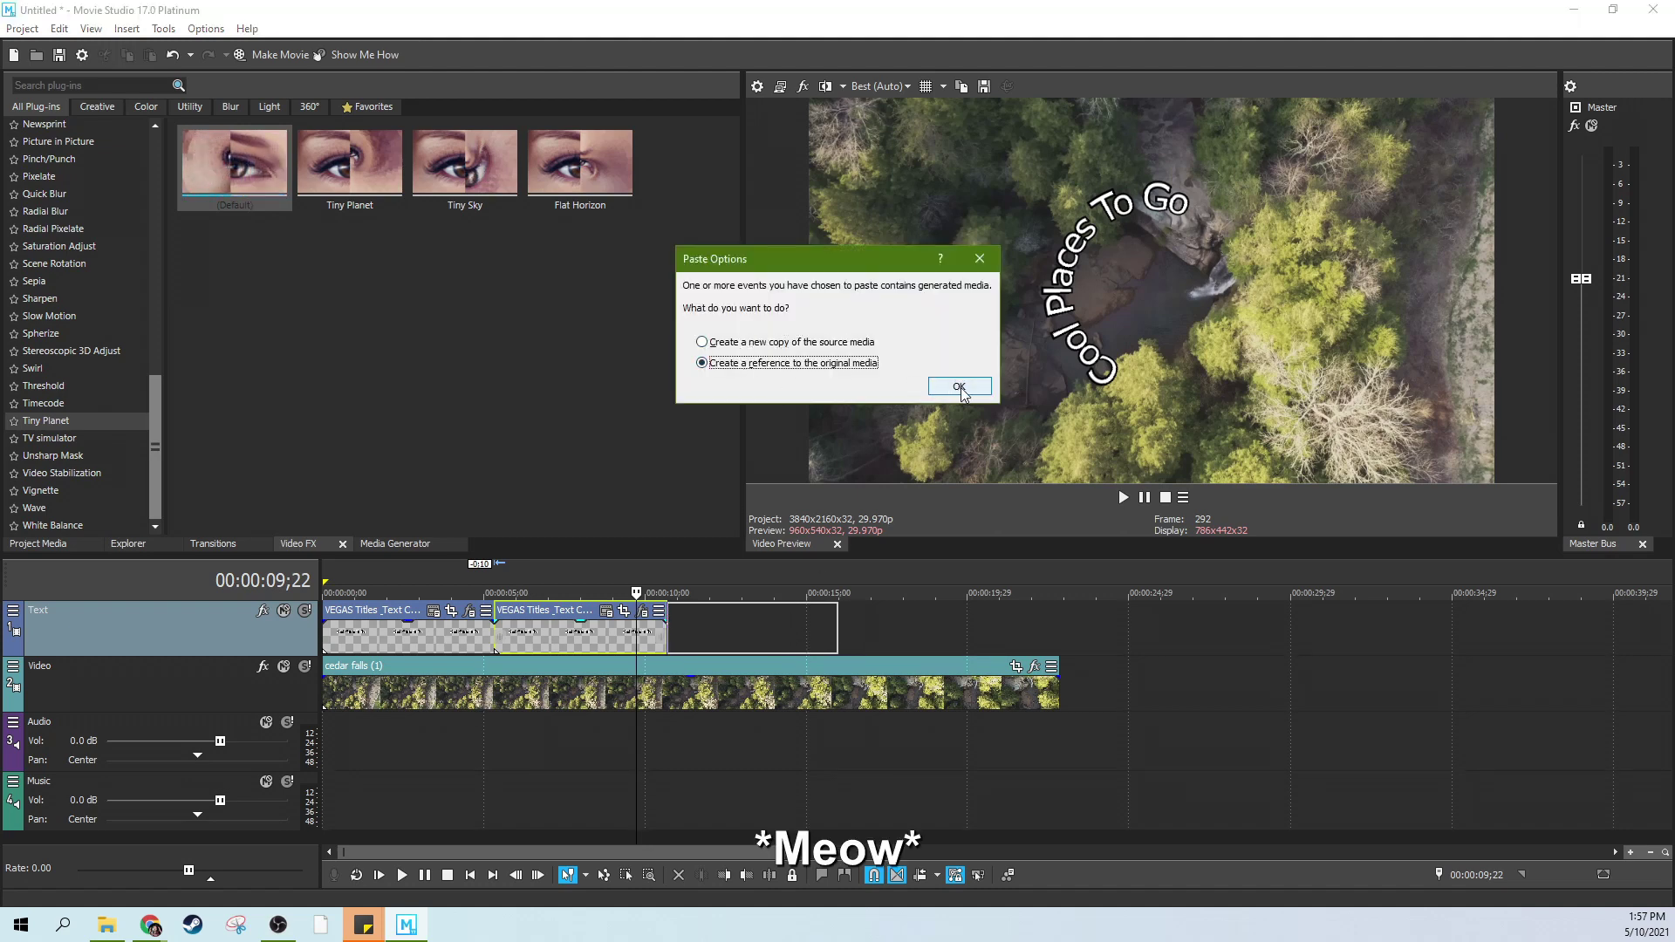
pyautogui.click(959, 386)
pyautogui.click(642, 614)
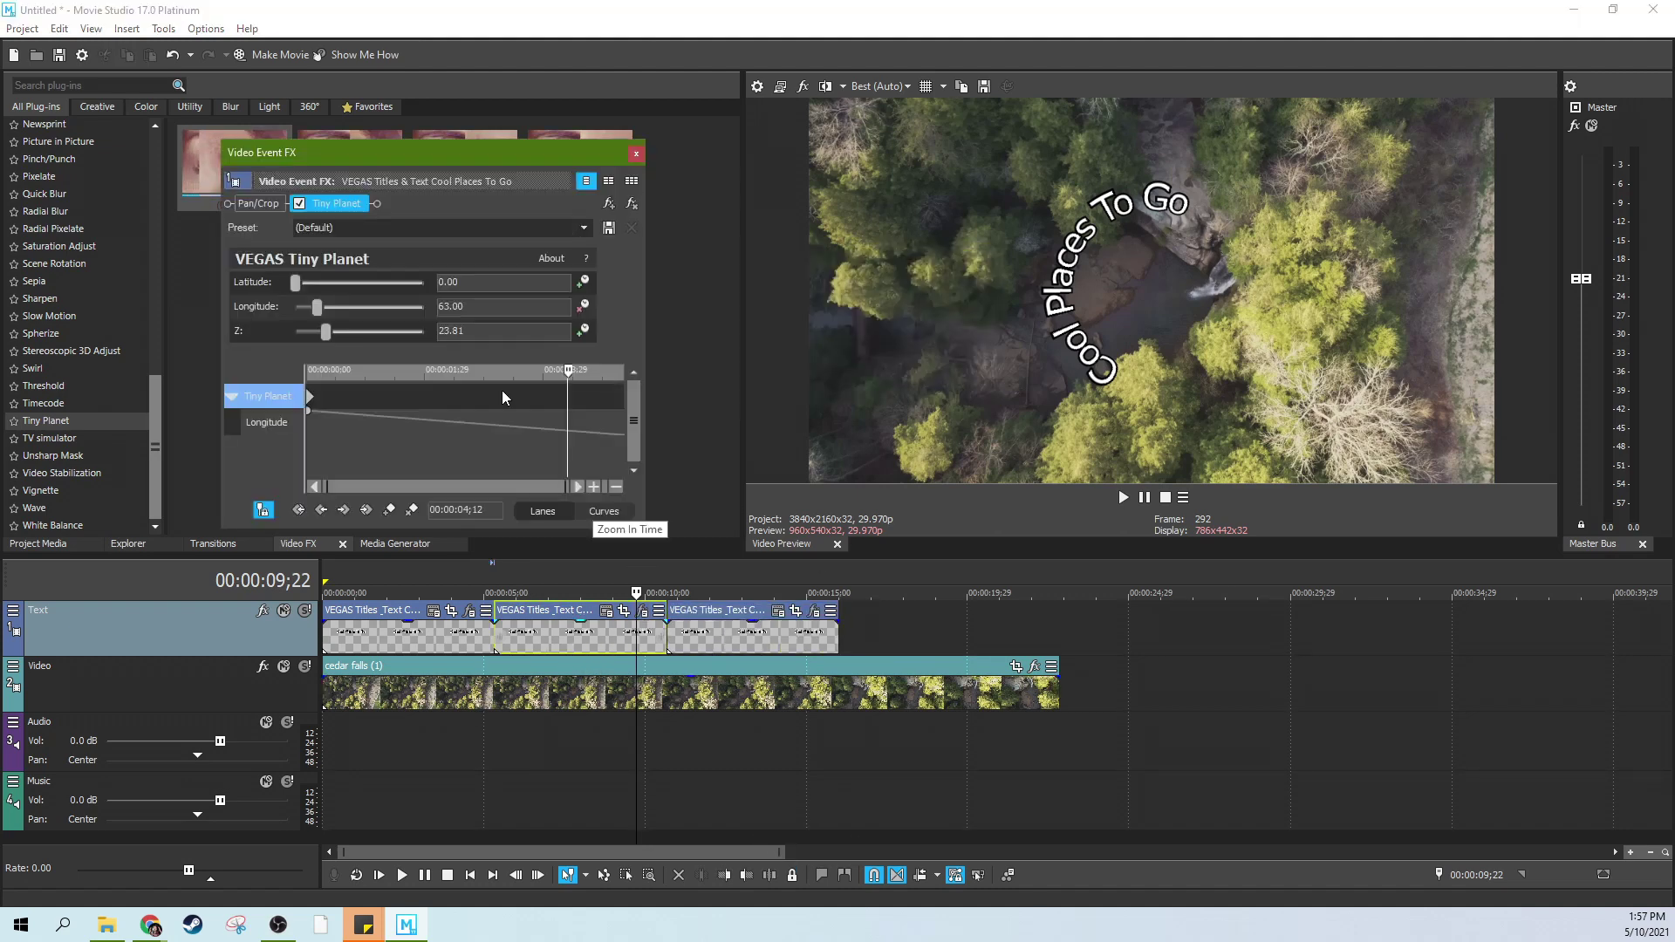
pyautogui.click(635, 155)
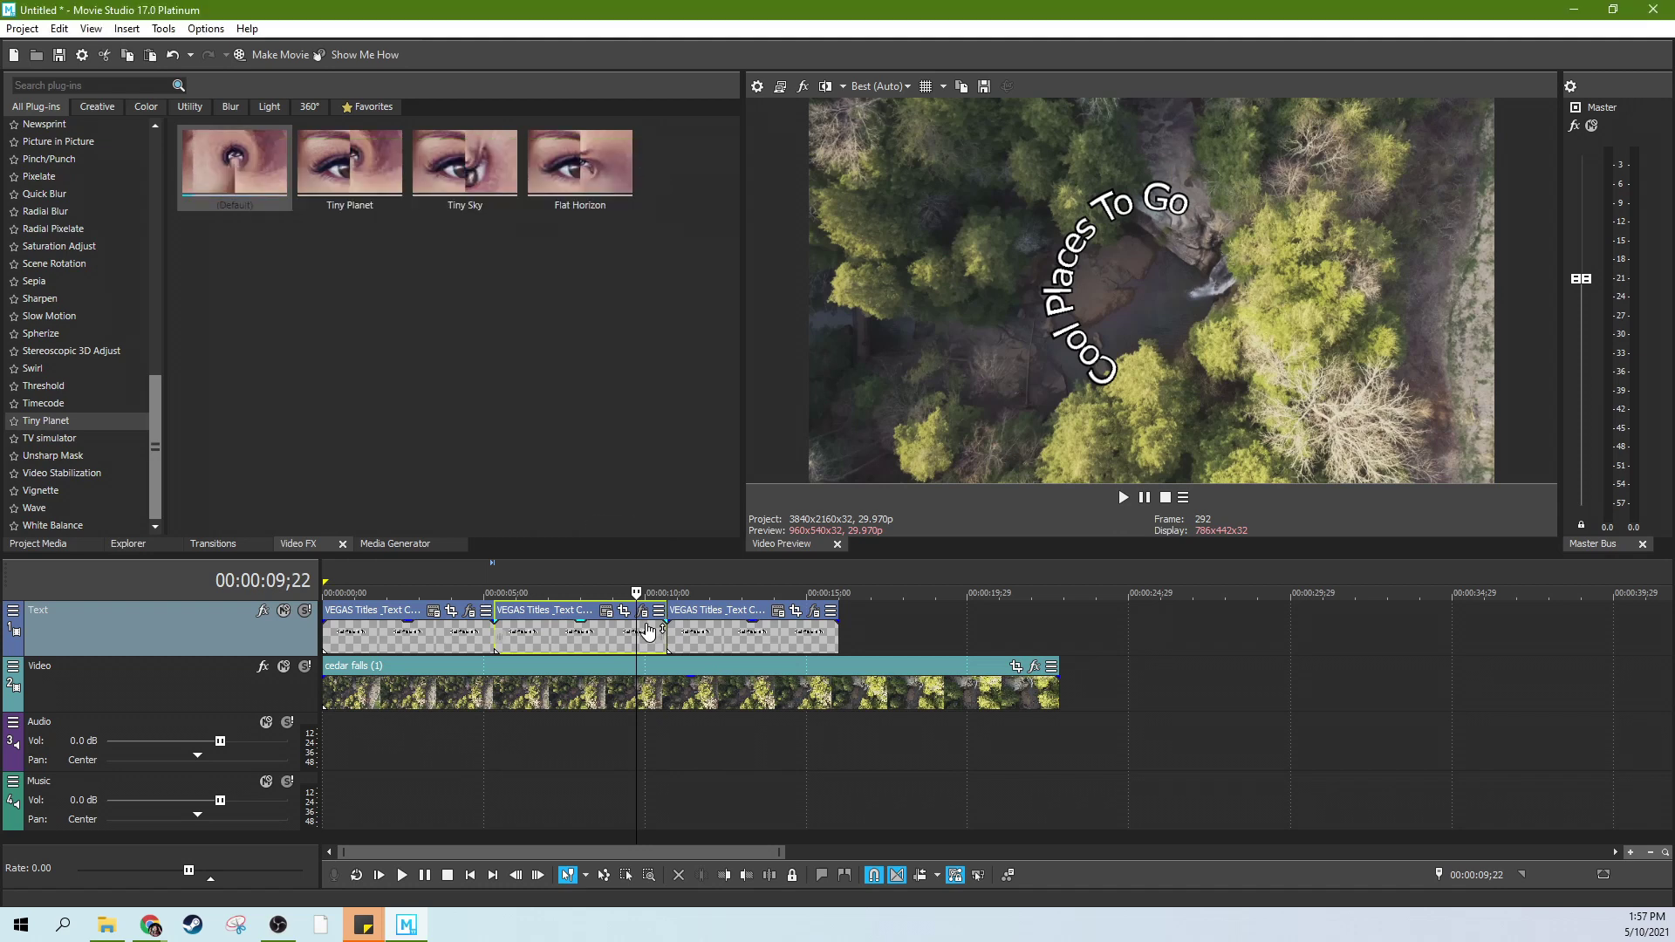
# Step: Replace 'Cool' with 'TEXT' in the title's Generated Media text
pyautogui.click(606, 610)
pyautogui.moveTo(550, 366); pyautogui.dragTo(336, 298)
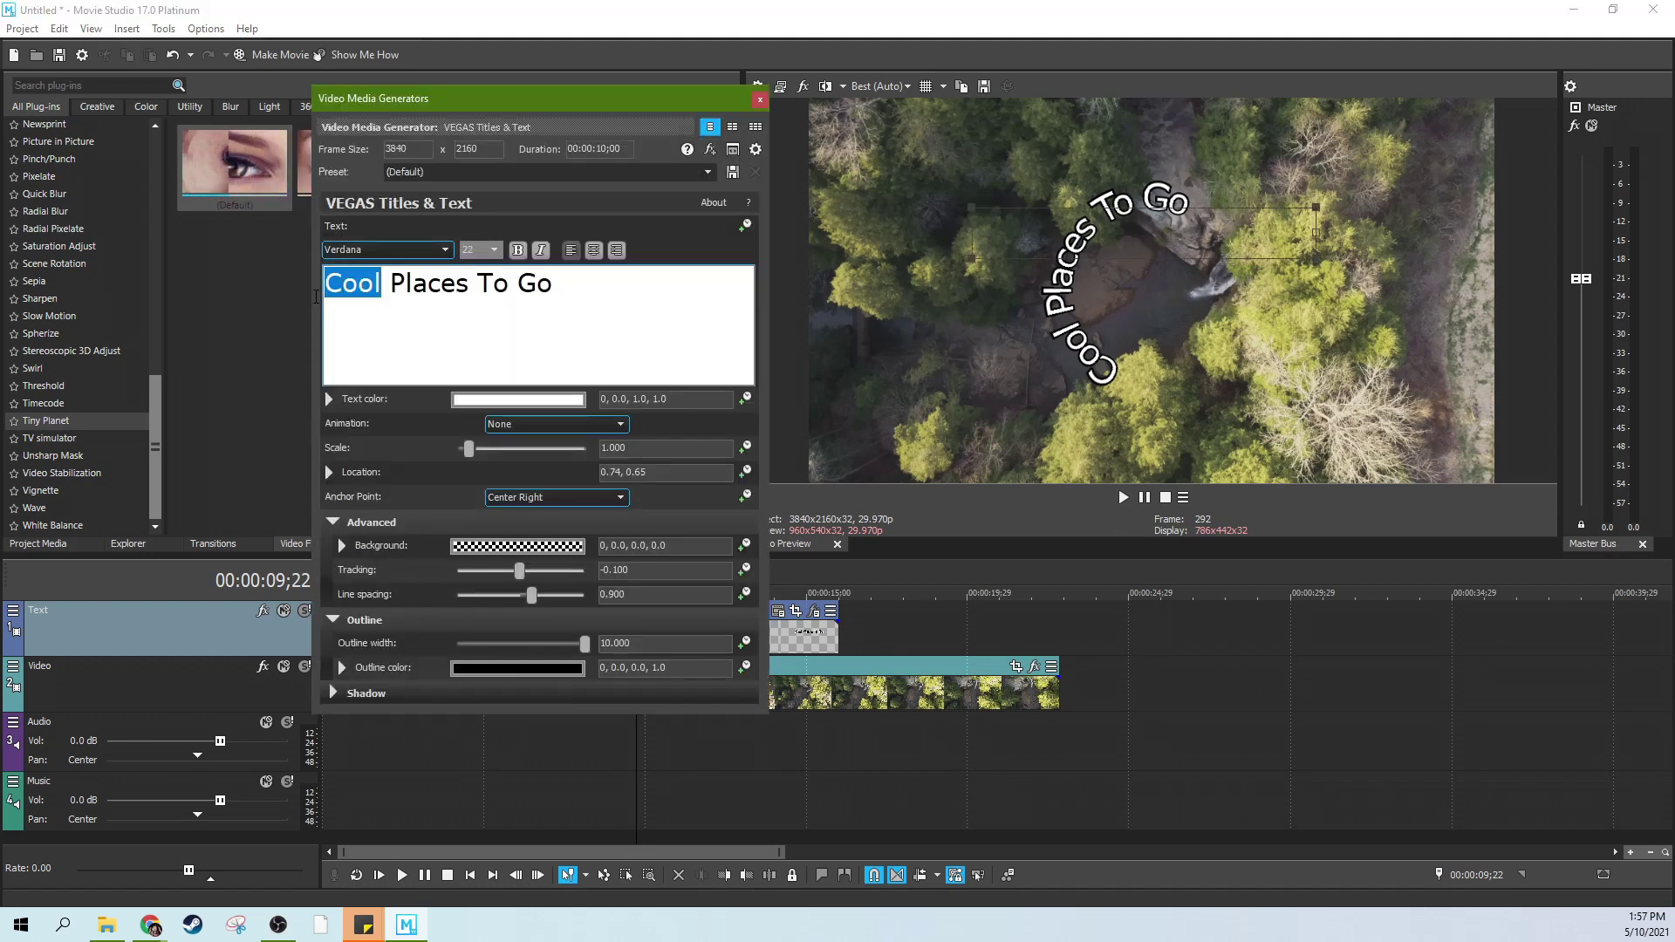
pyautogui.write('TEXT')
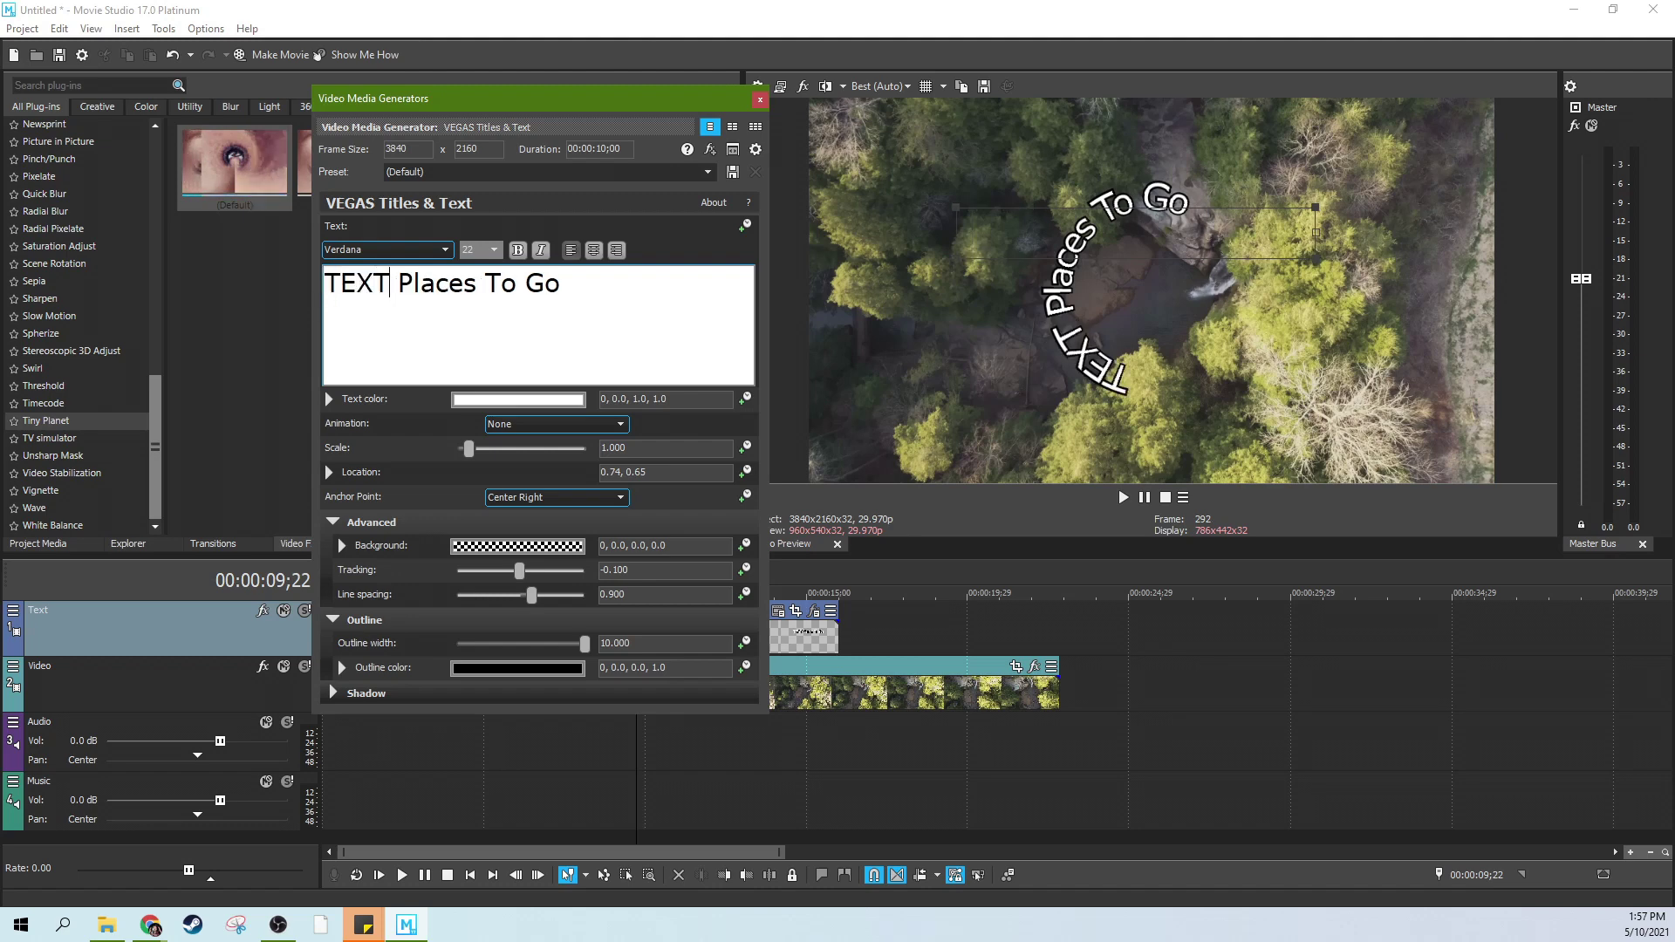
pyautogui.click(809, 645)
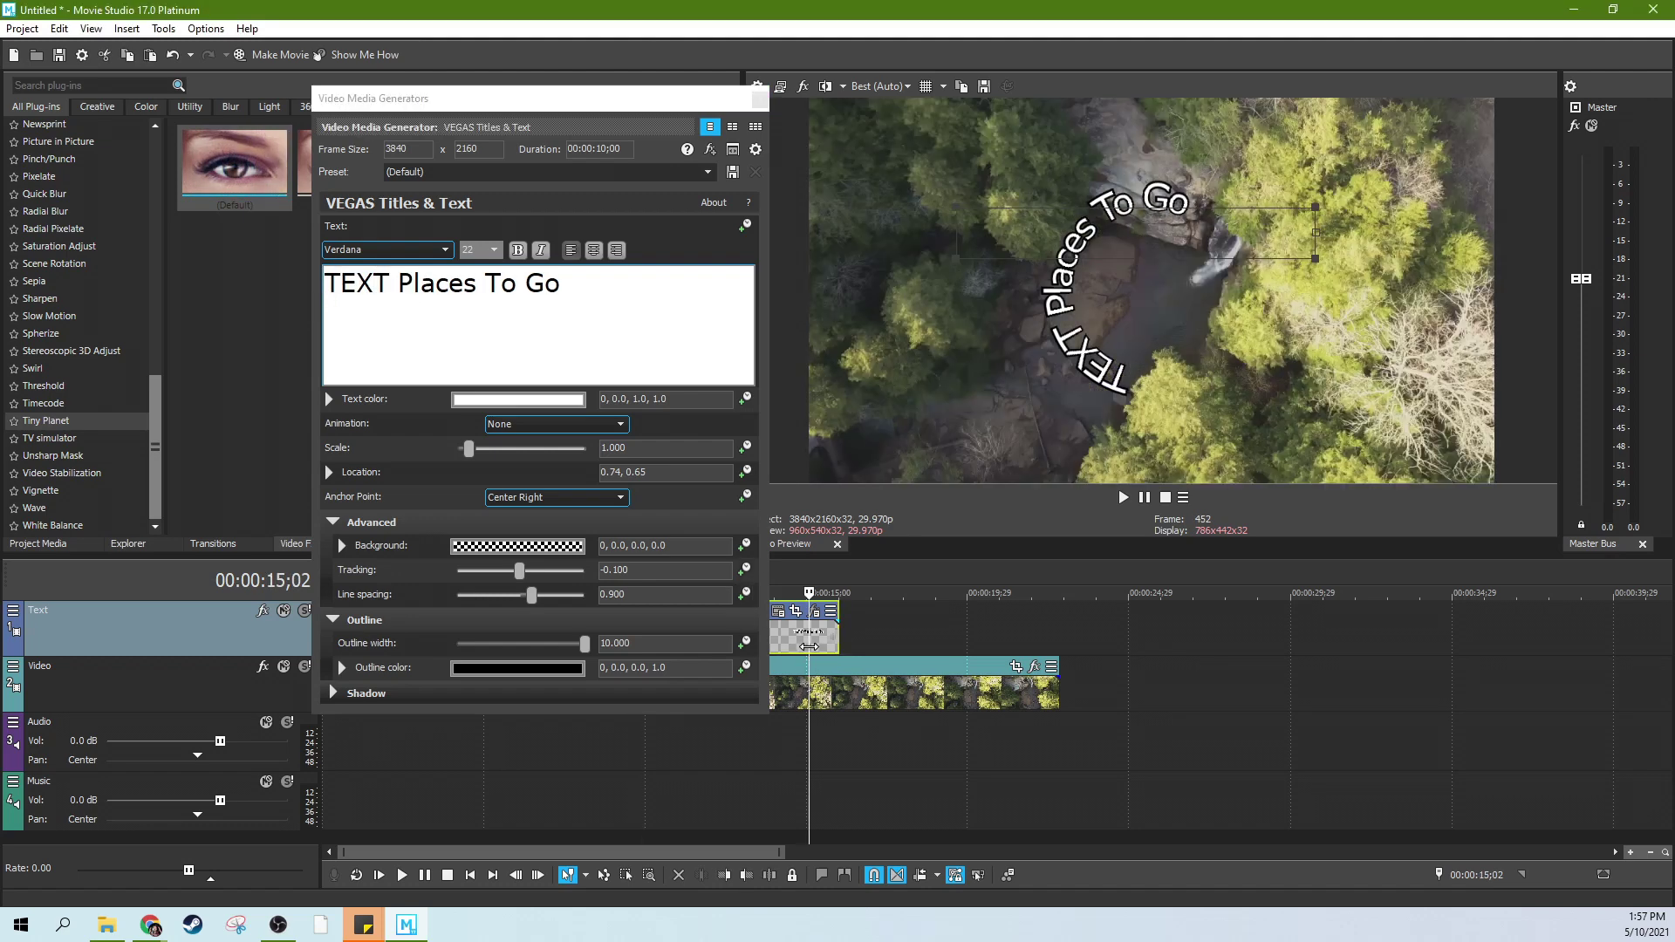
# Step: Close the generator window and scrub between titles to compare the first with later copies
pyautogui.click(759, 98)
pyautogui.click(538, 640)
pyautogui.click(469, 641)
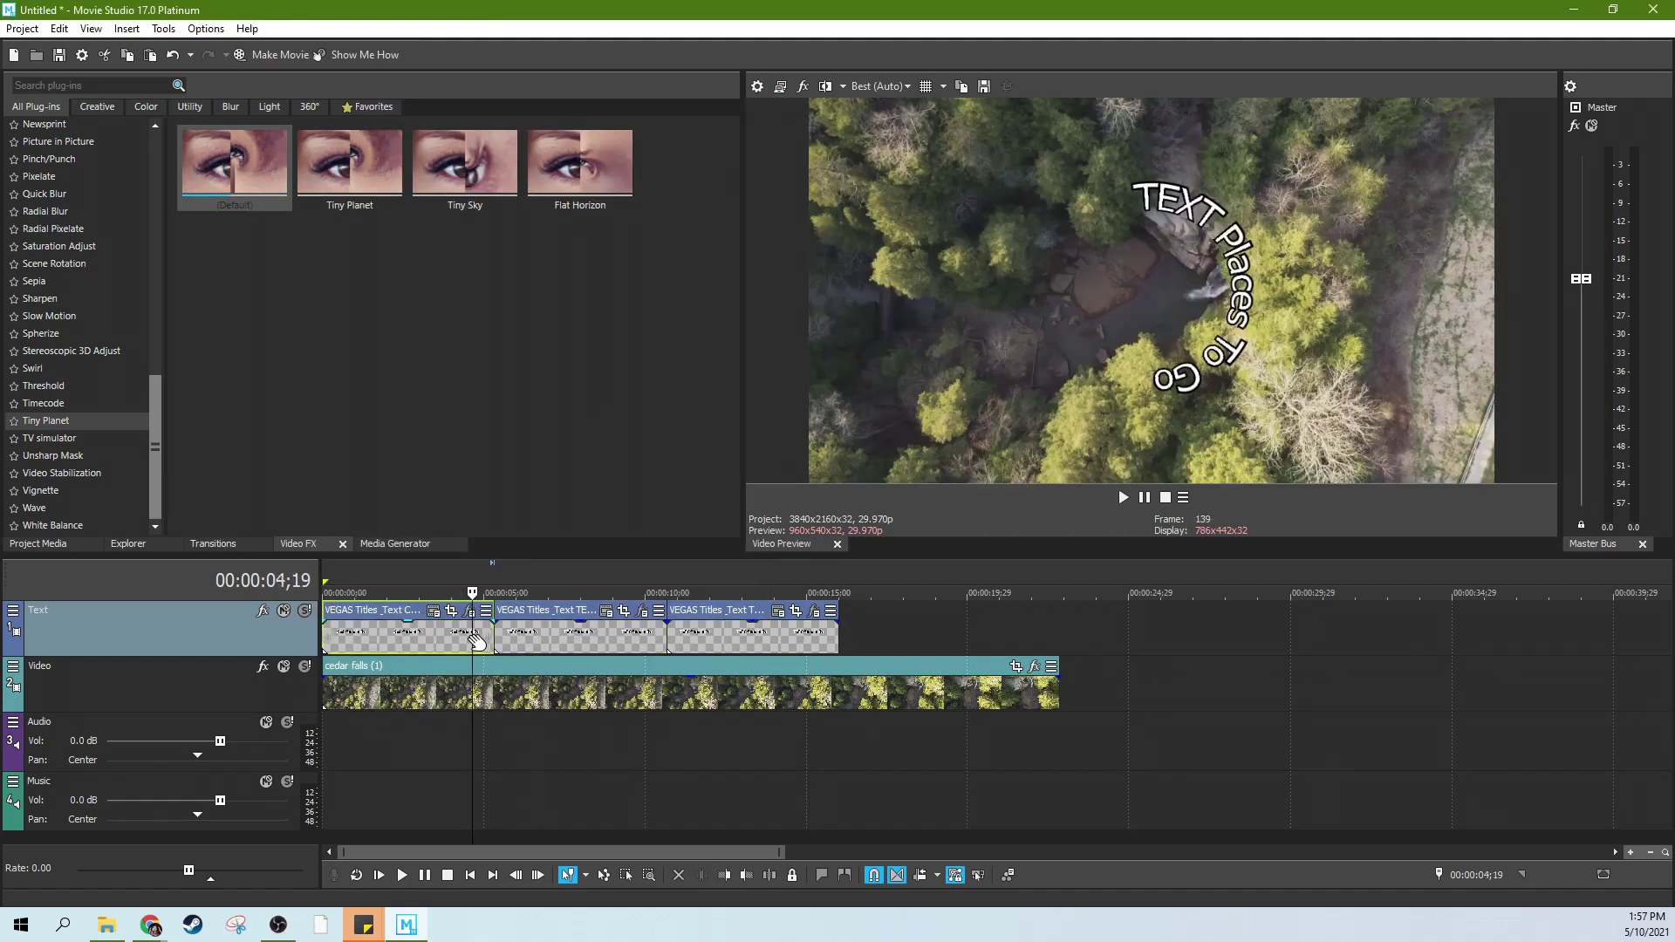
pyautogui.click(581, 641)
pyautogui.click(459, 661)
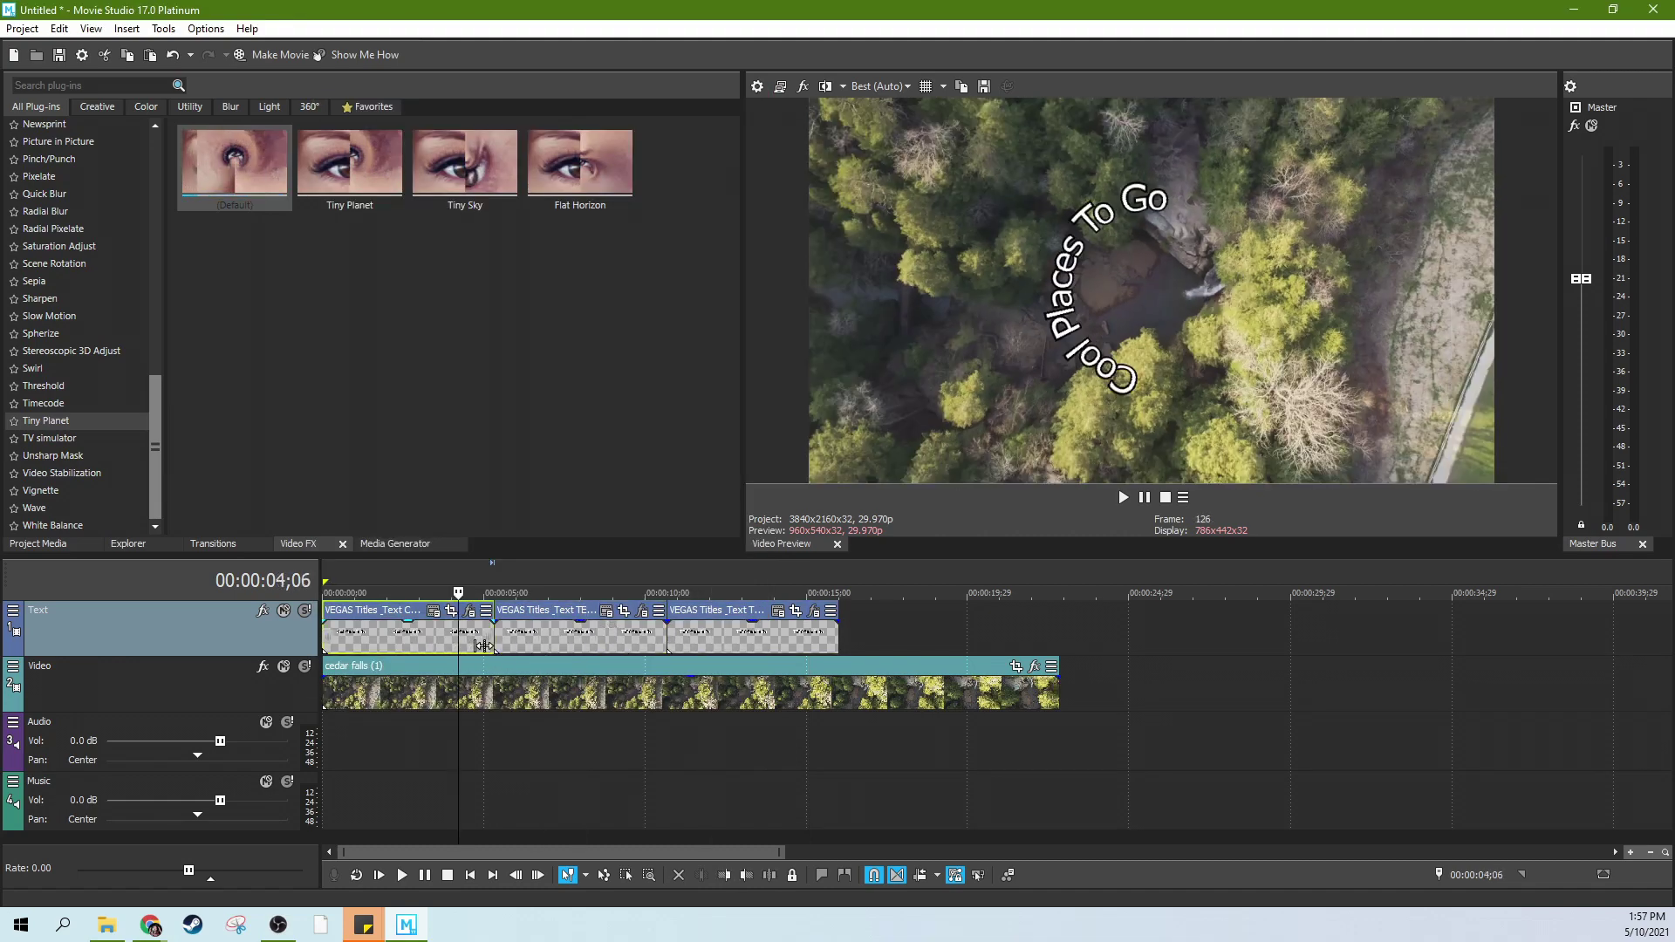
# Step: Play back the titles, then copy the third title event
pyautogui.click(494, 645)
pyautogui.press('space')
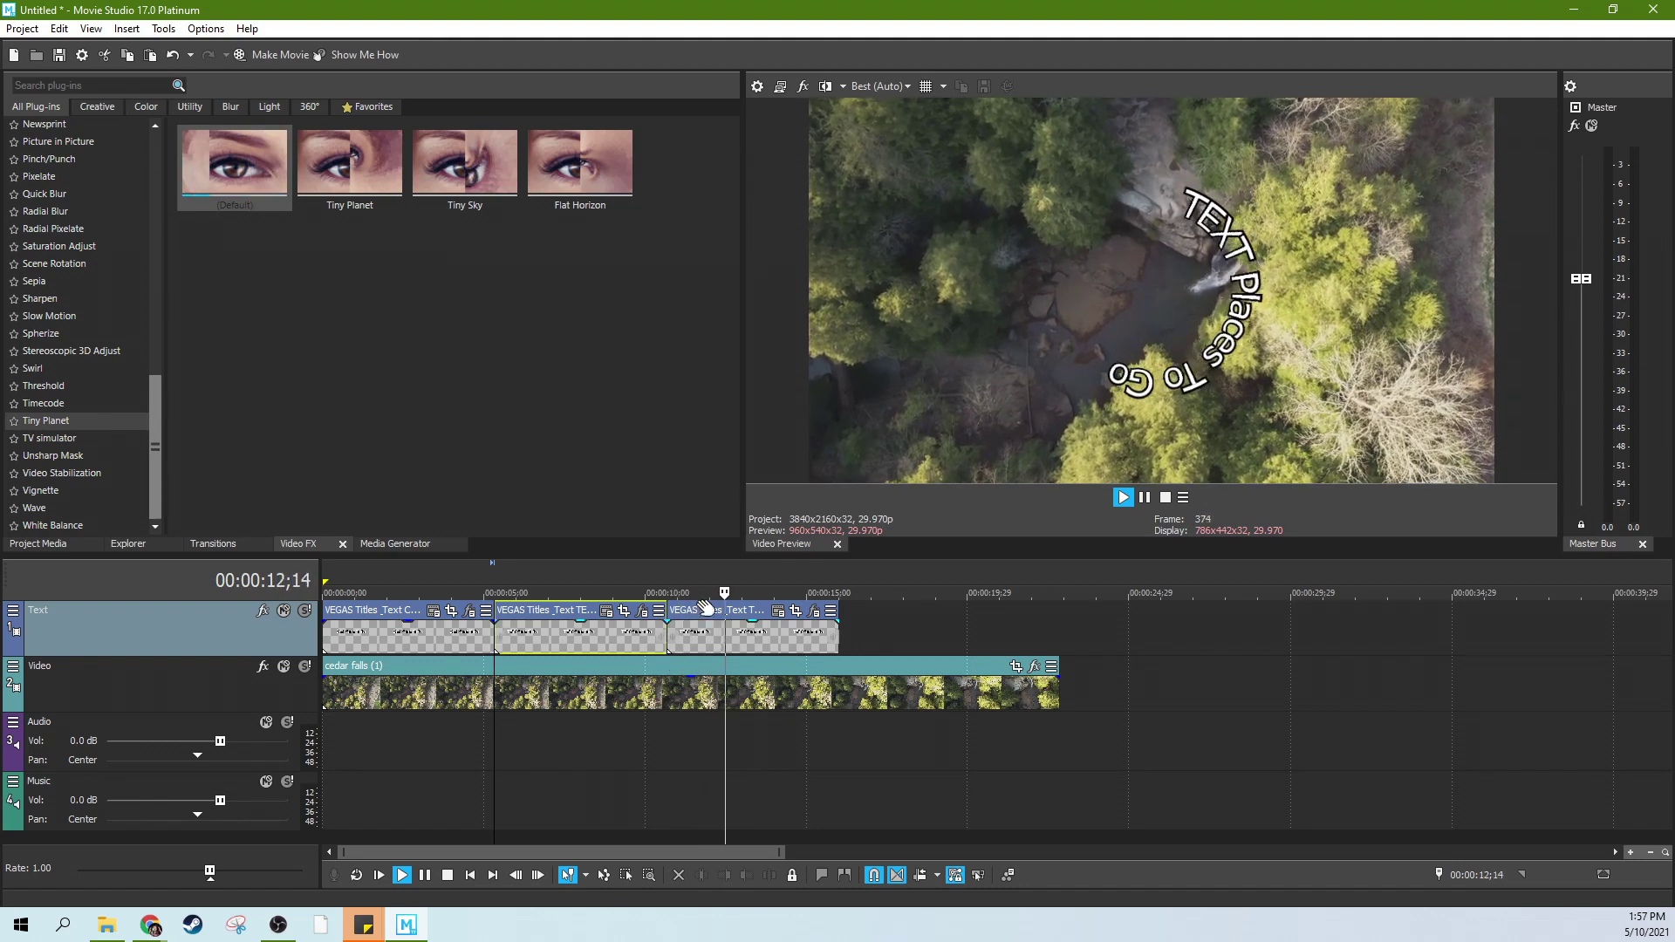
pyautogui.press('space')
pyautogui.click(770, 648)
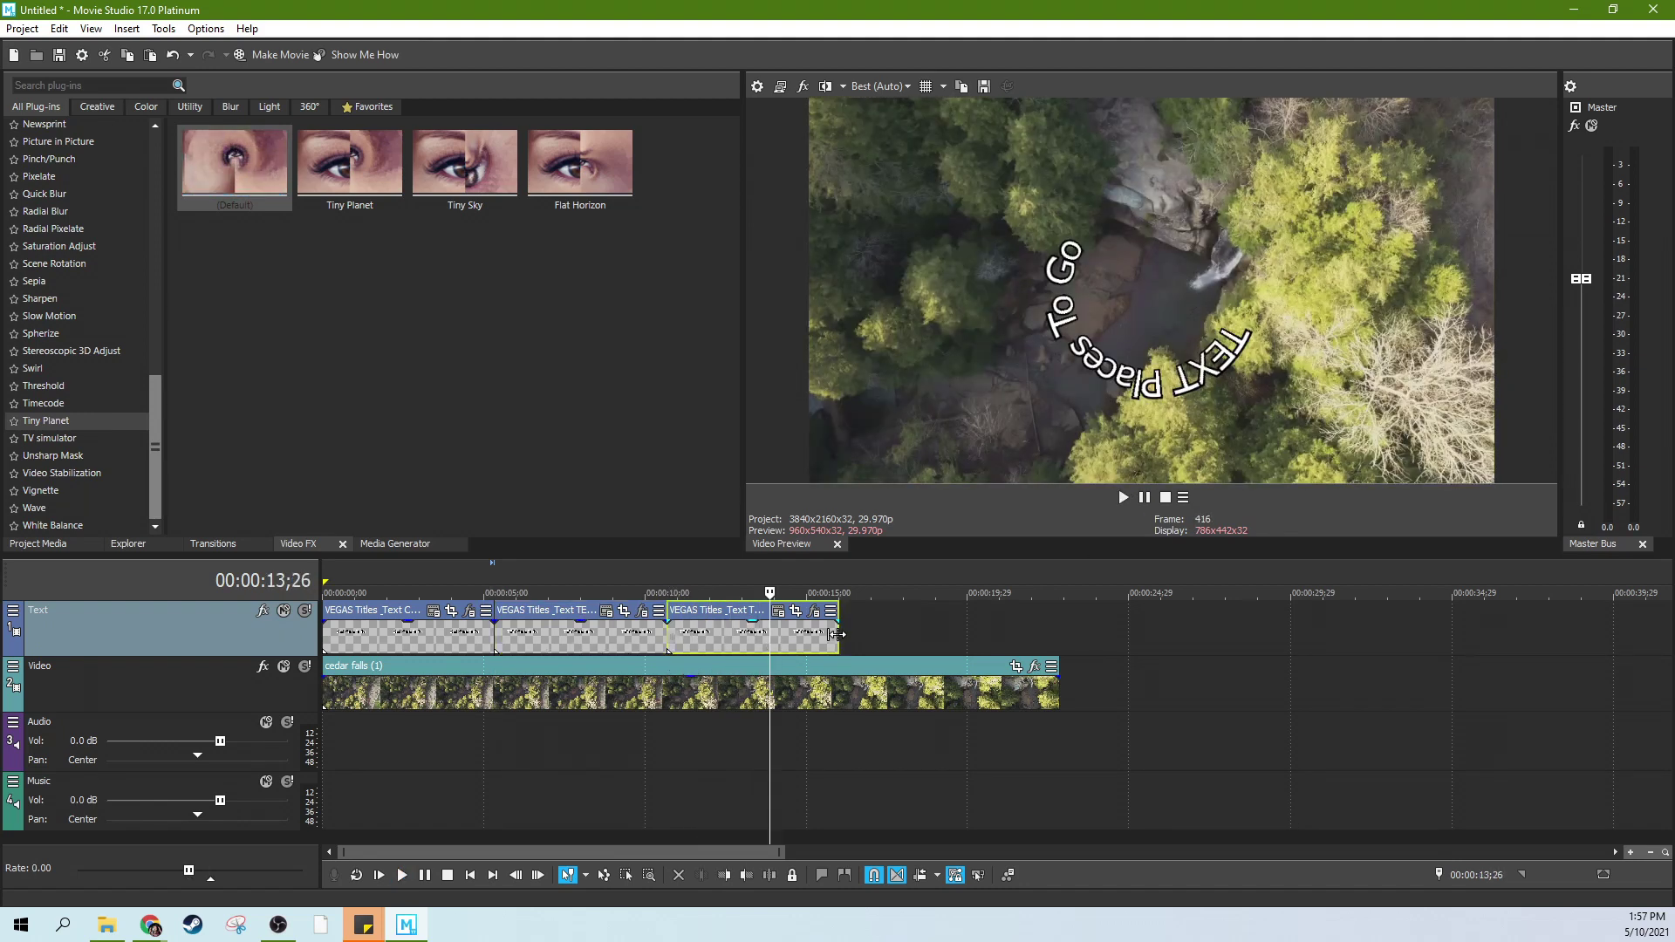
pyautogui.rightClick(826, 634)
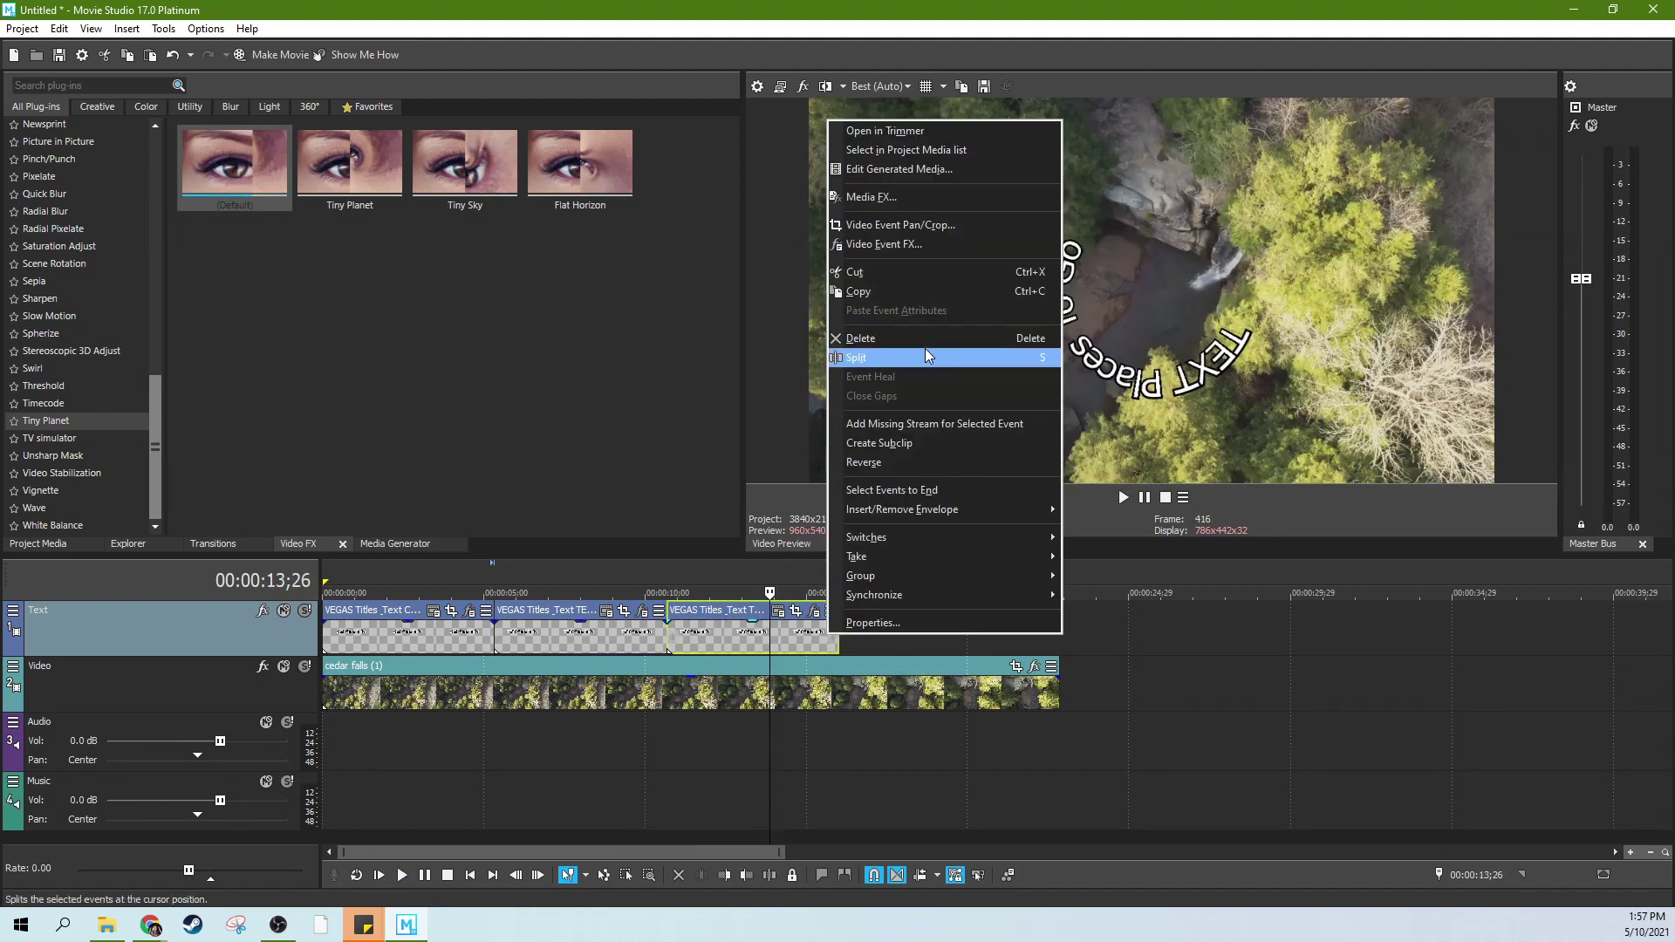
pyautogui.click(916, 291)
# Step: Paste the title after the last copy as a reference, then paste-repeat it 10 times end to end
pyautogui.click(838, 624)
pyautogui.scroll(-3, 959, 623)
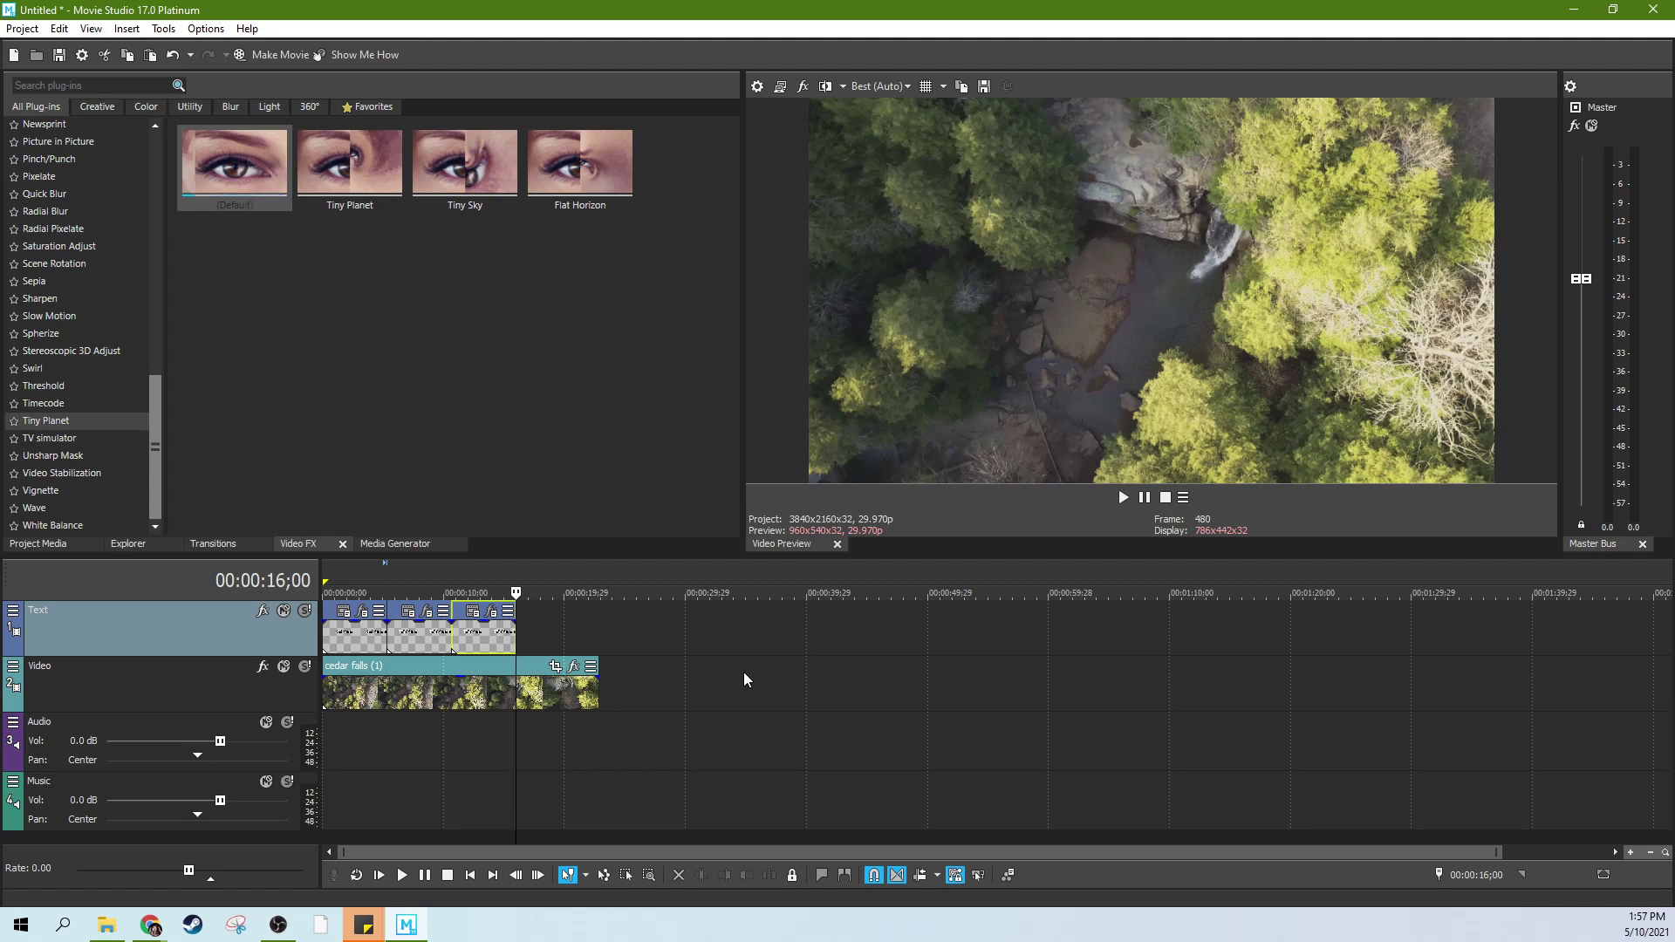
pyautogui.hotkey('ctrl', 'v')
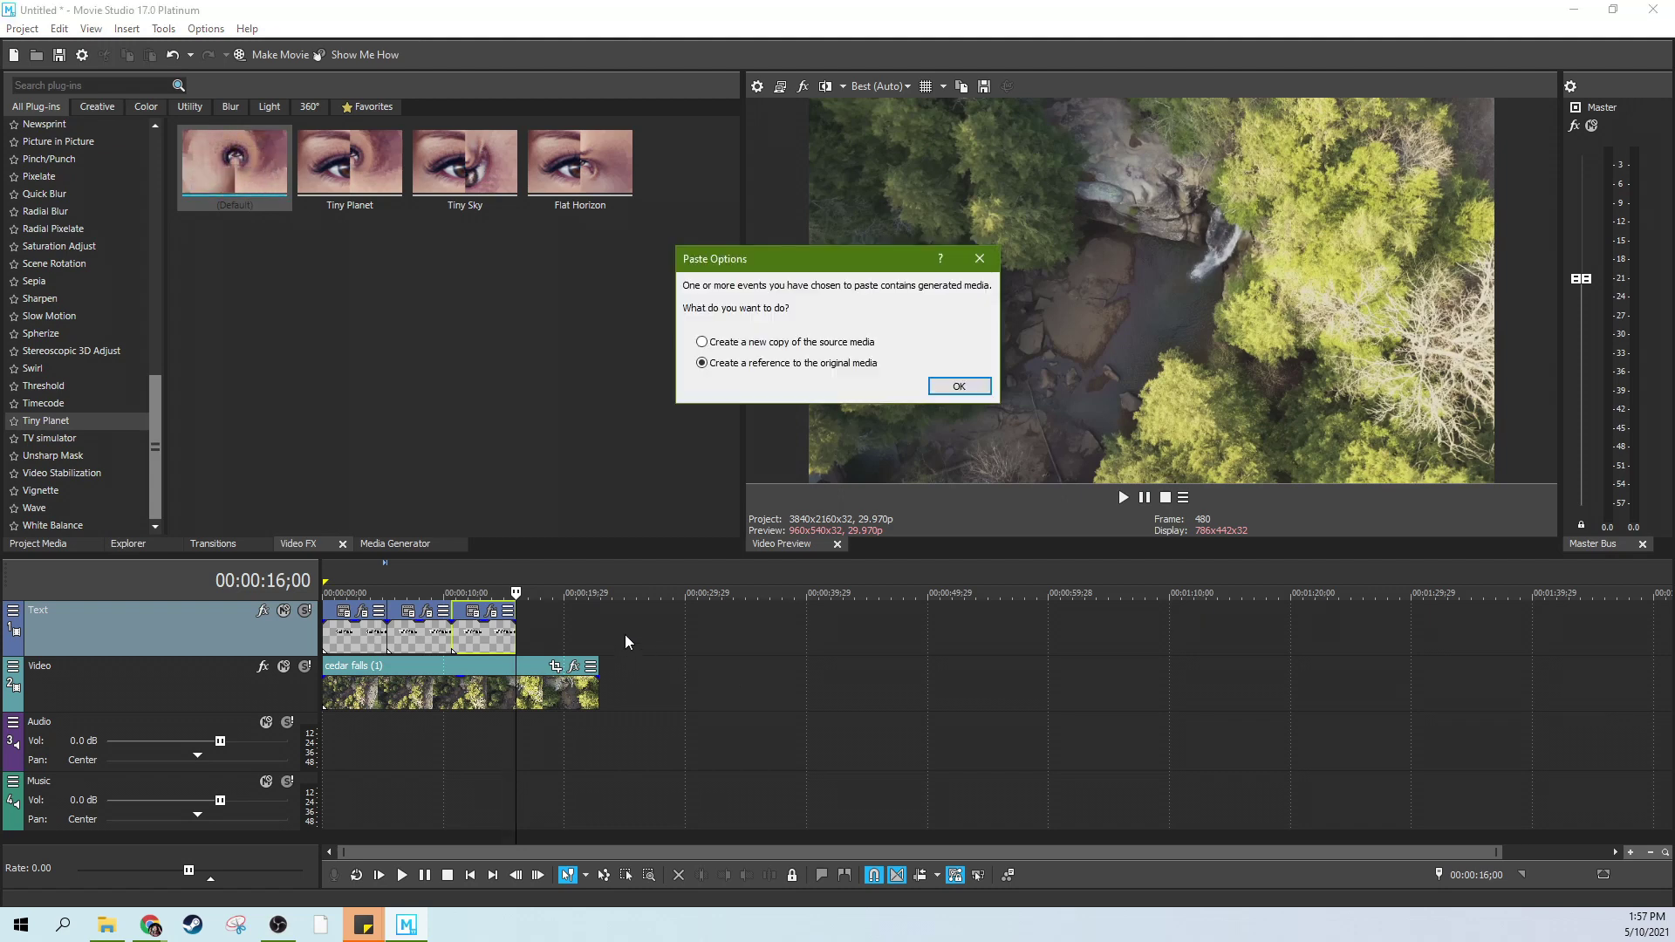
pyautogui.click(937, 385)
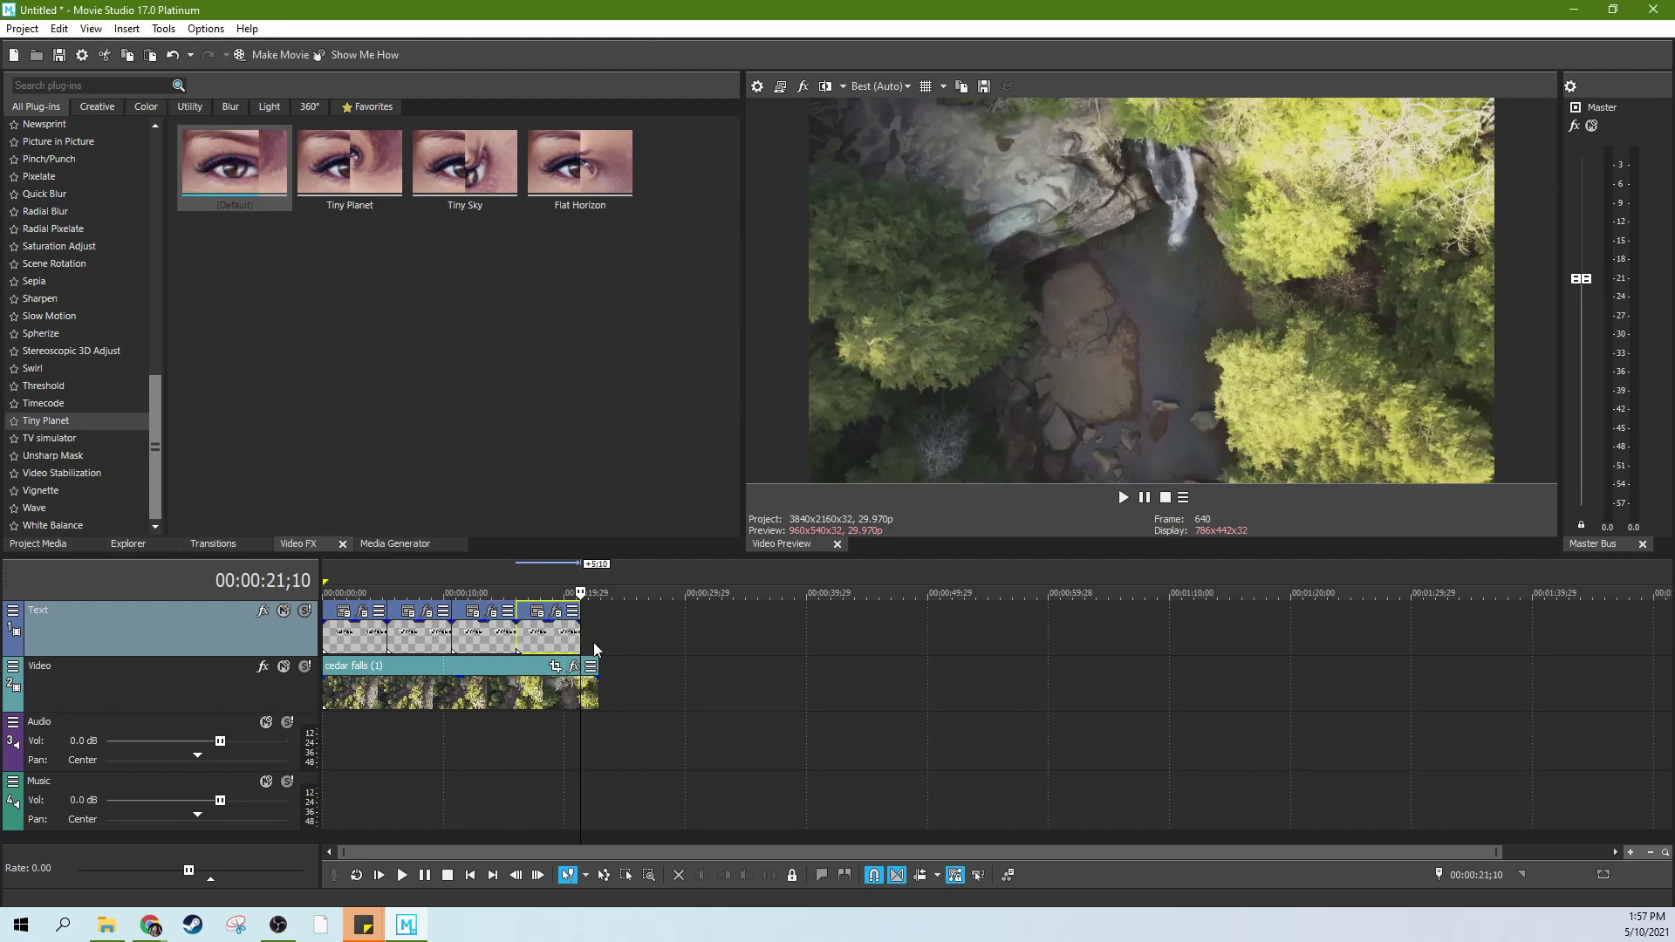
pyautogui.hotkey('ctrl', 'v')
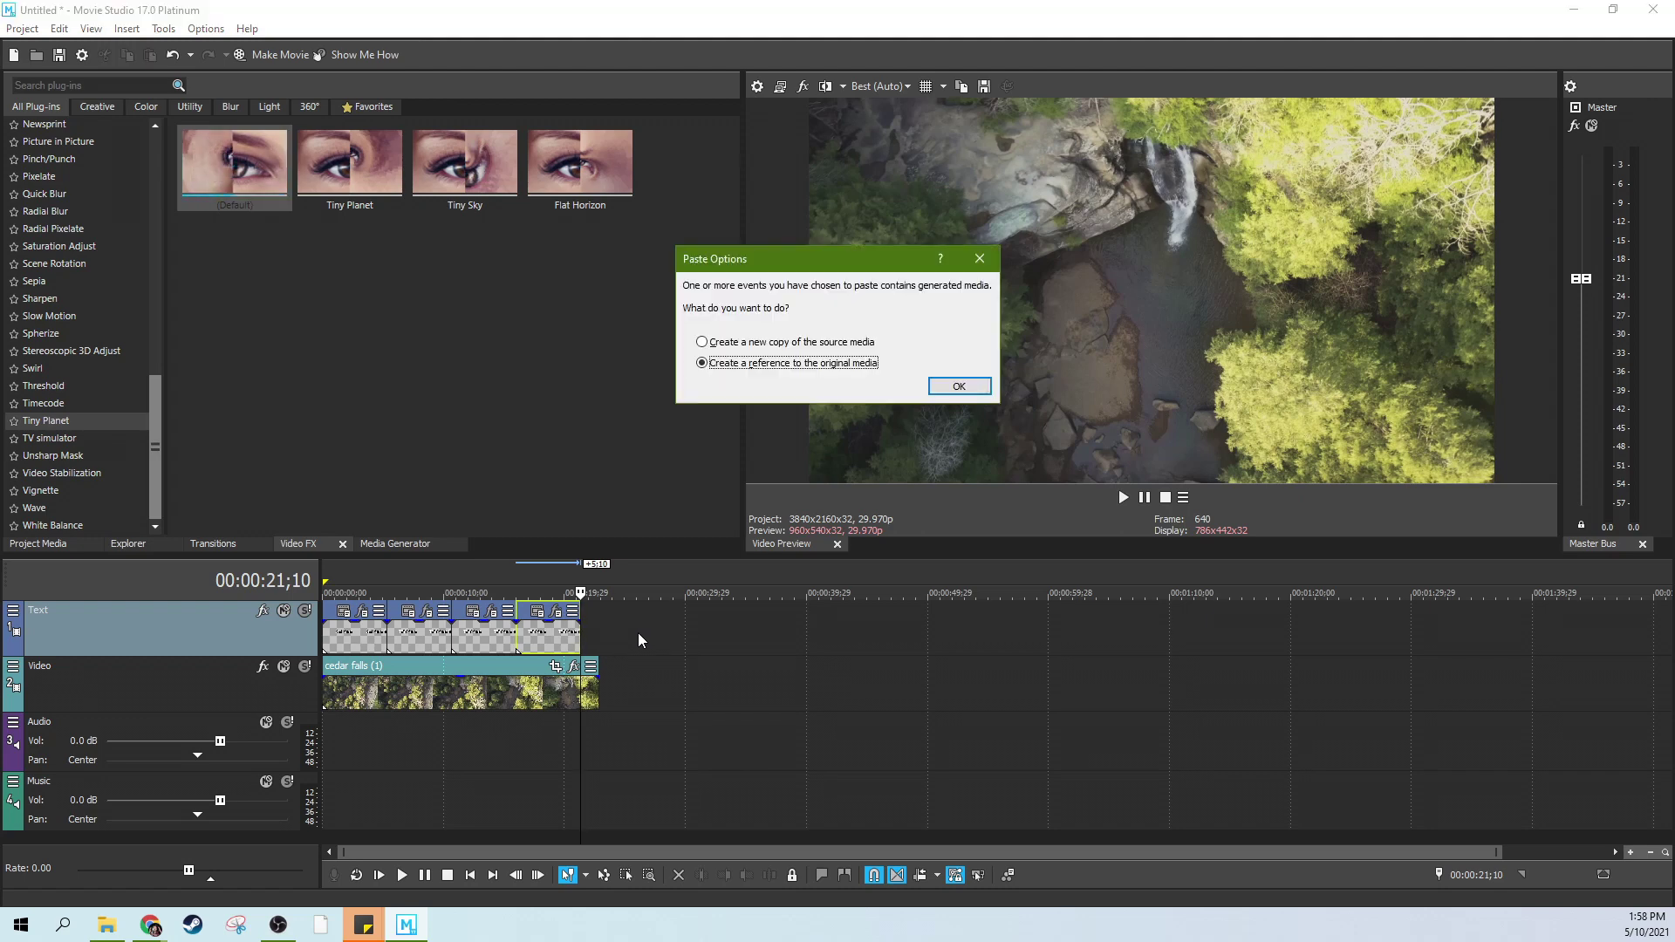
pyautogui.click(949, 392)
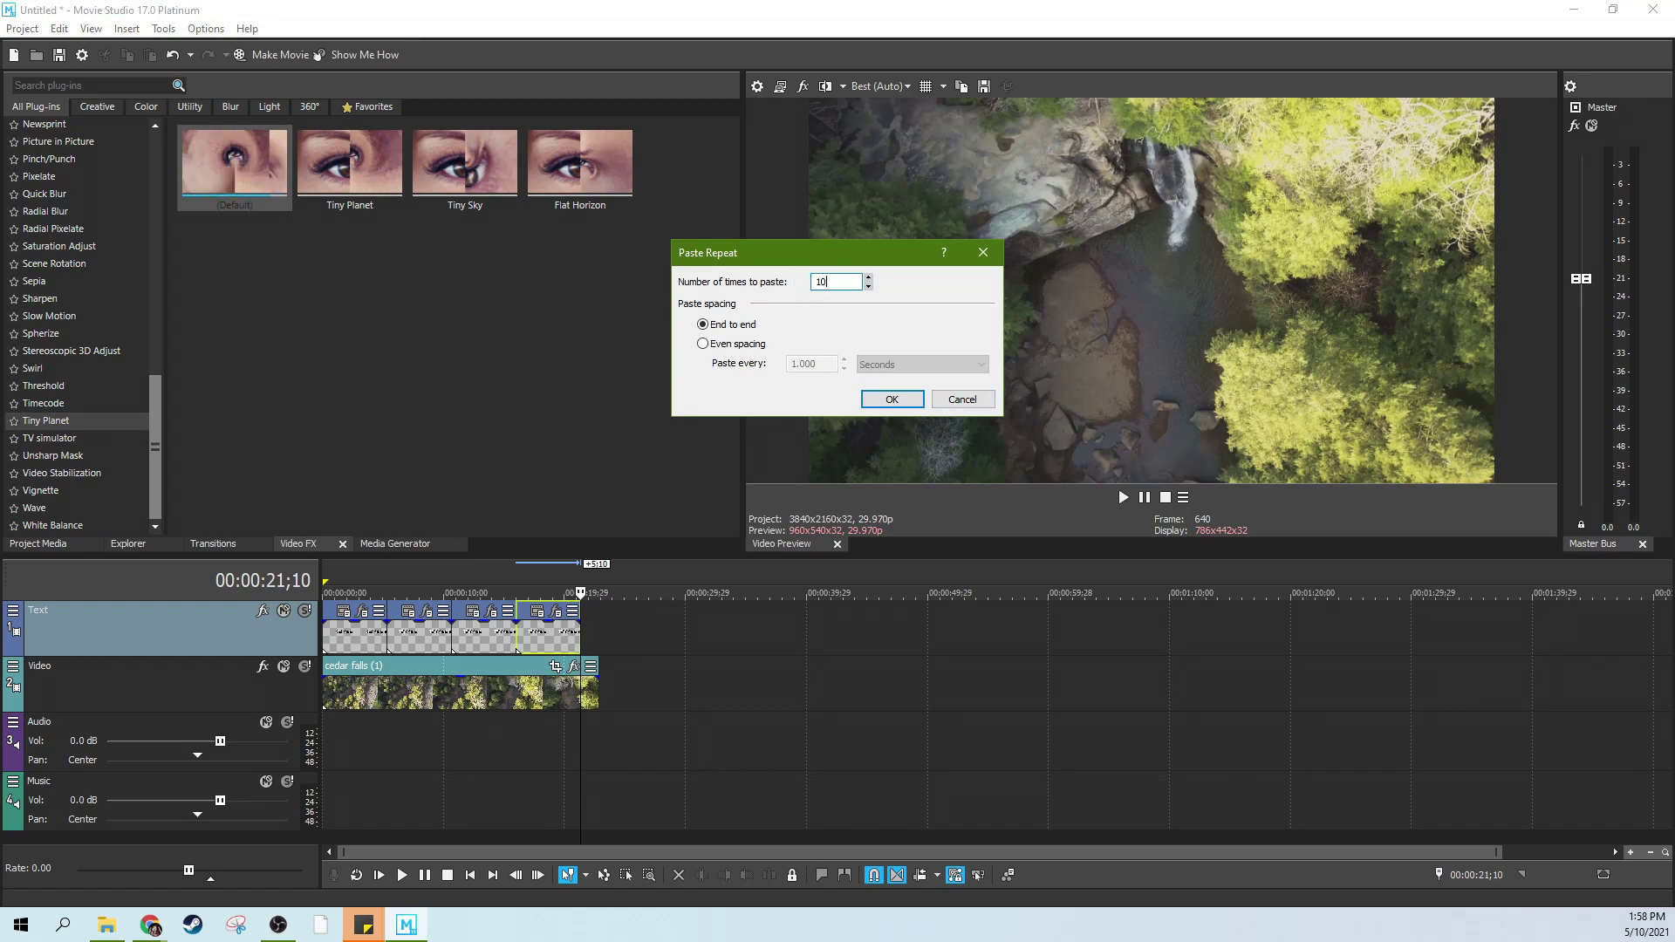
pyautogui.click(881, 403)
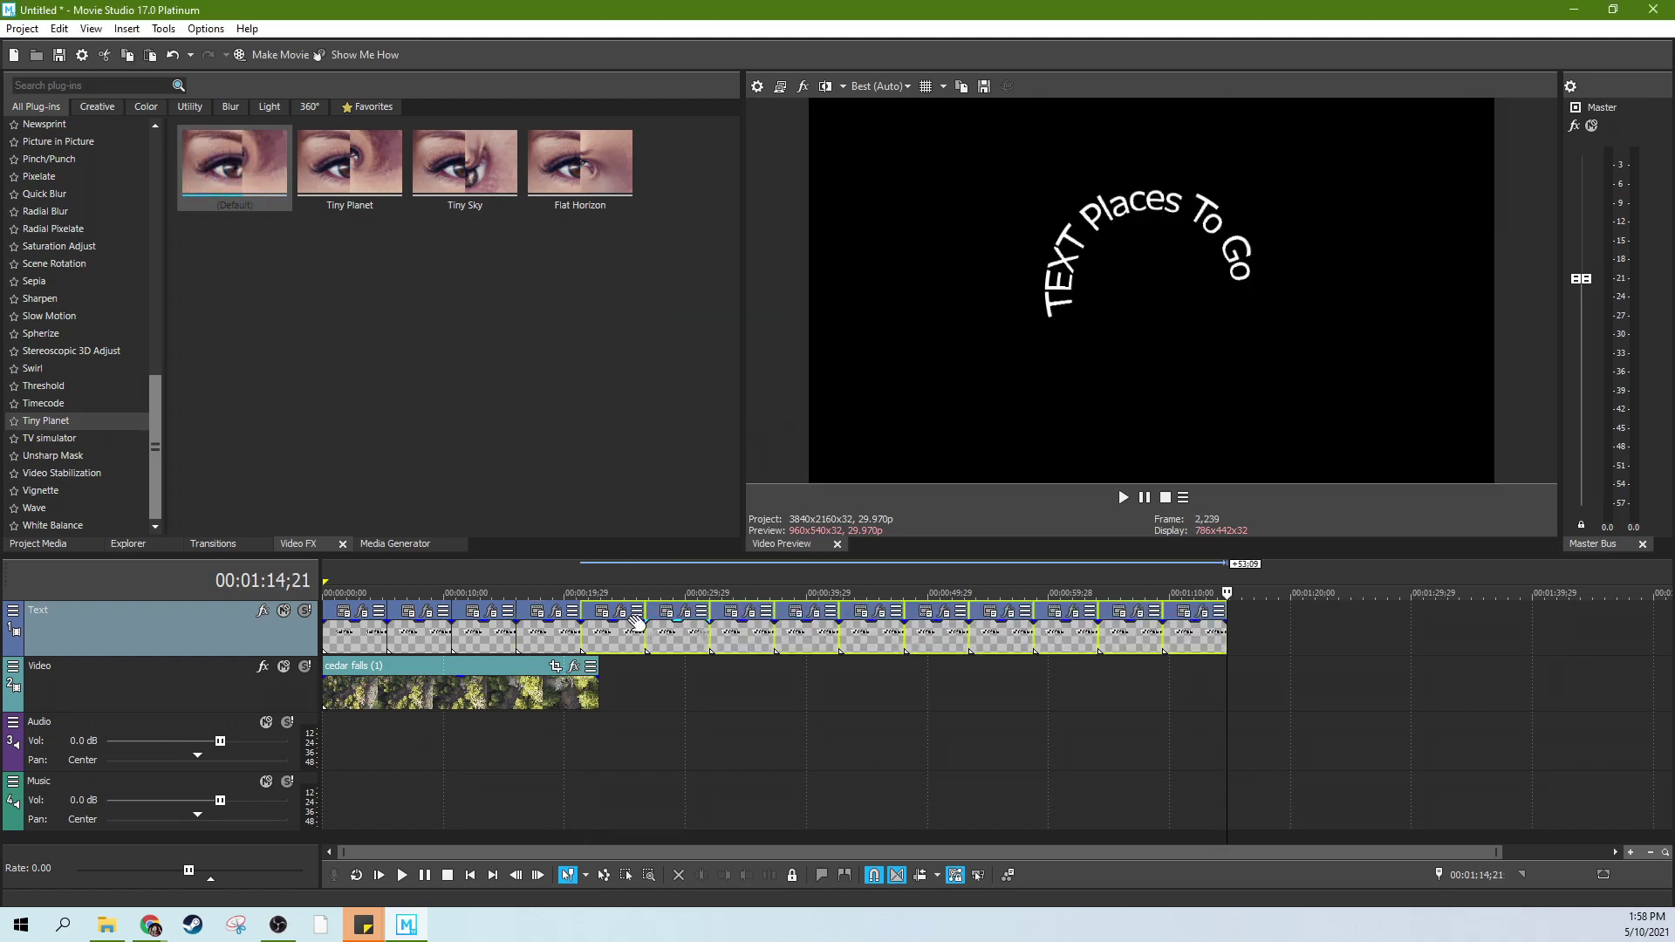
pyautogui.click(566, 630)
pyautogui.press('space')
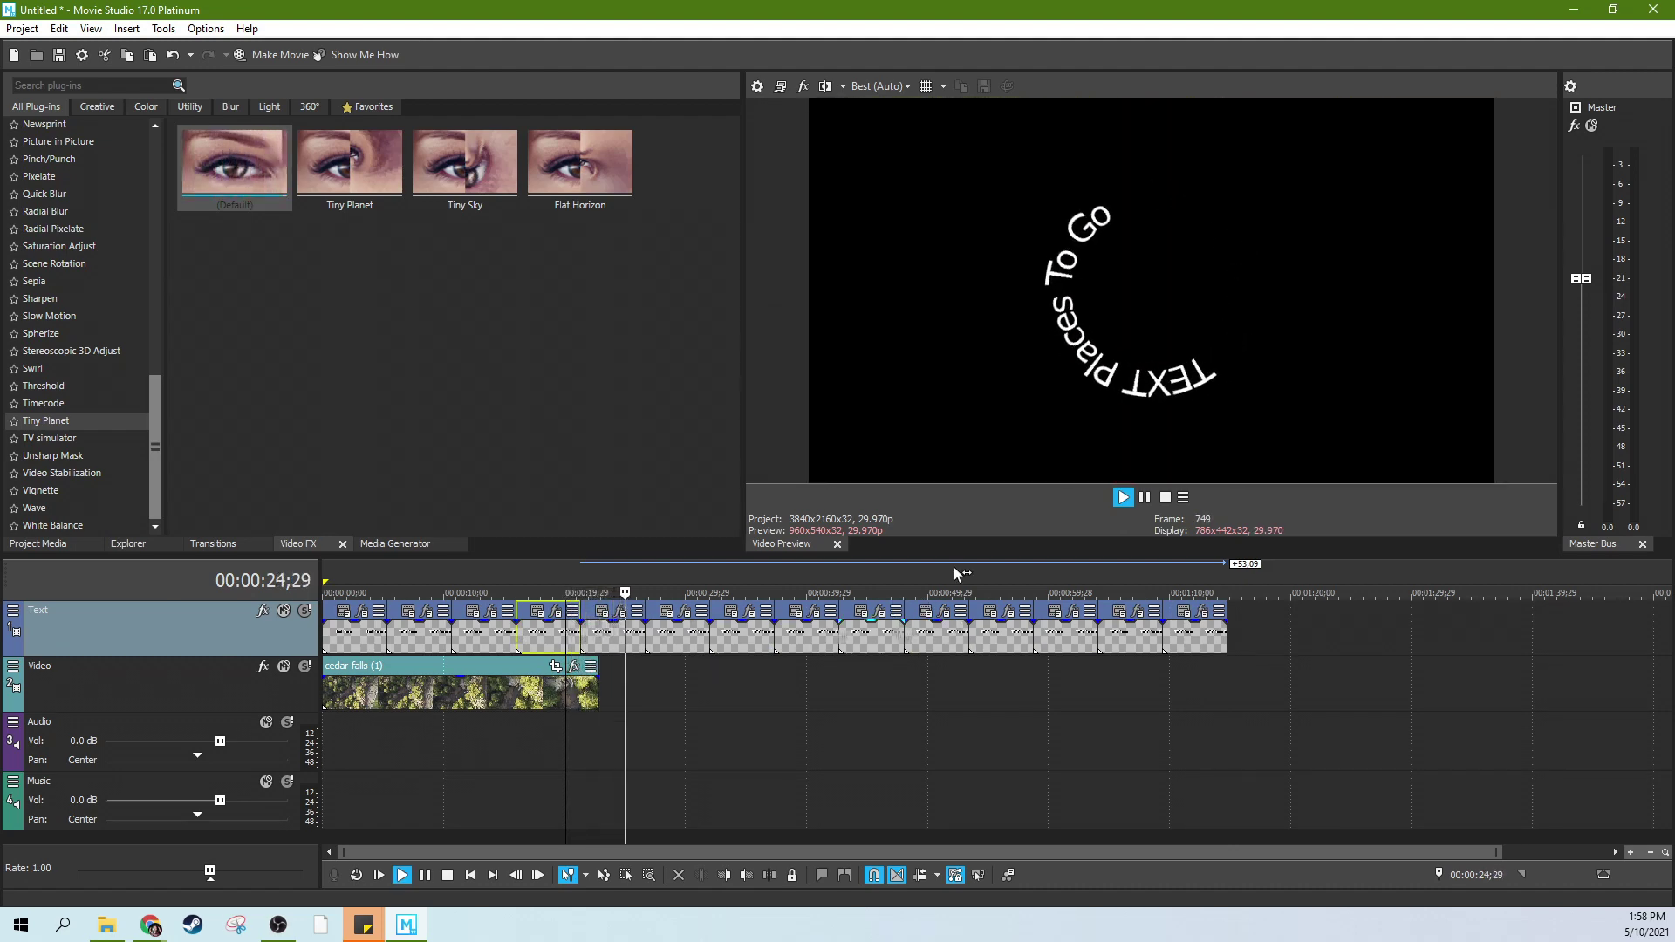
pyautogui.click(1144, 497)
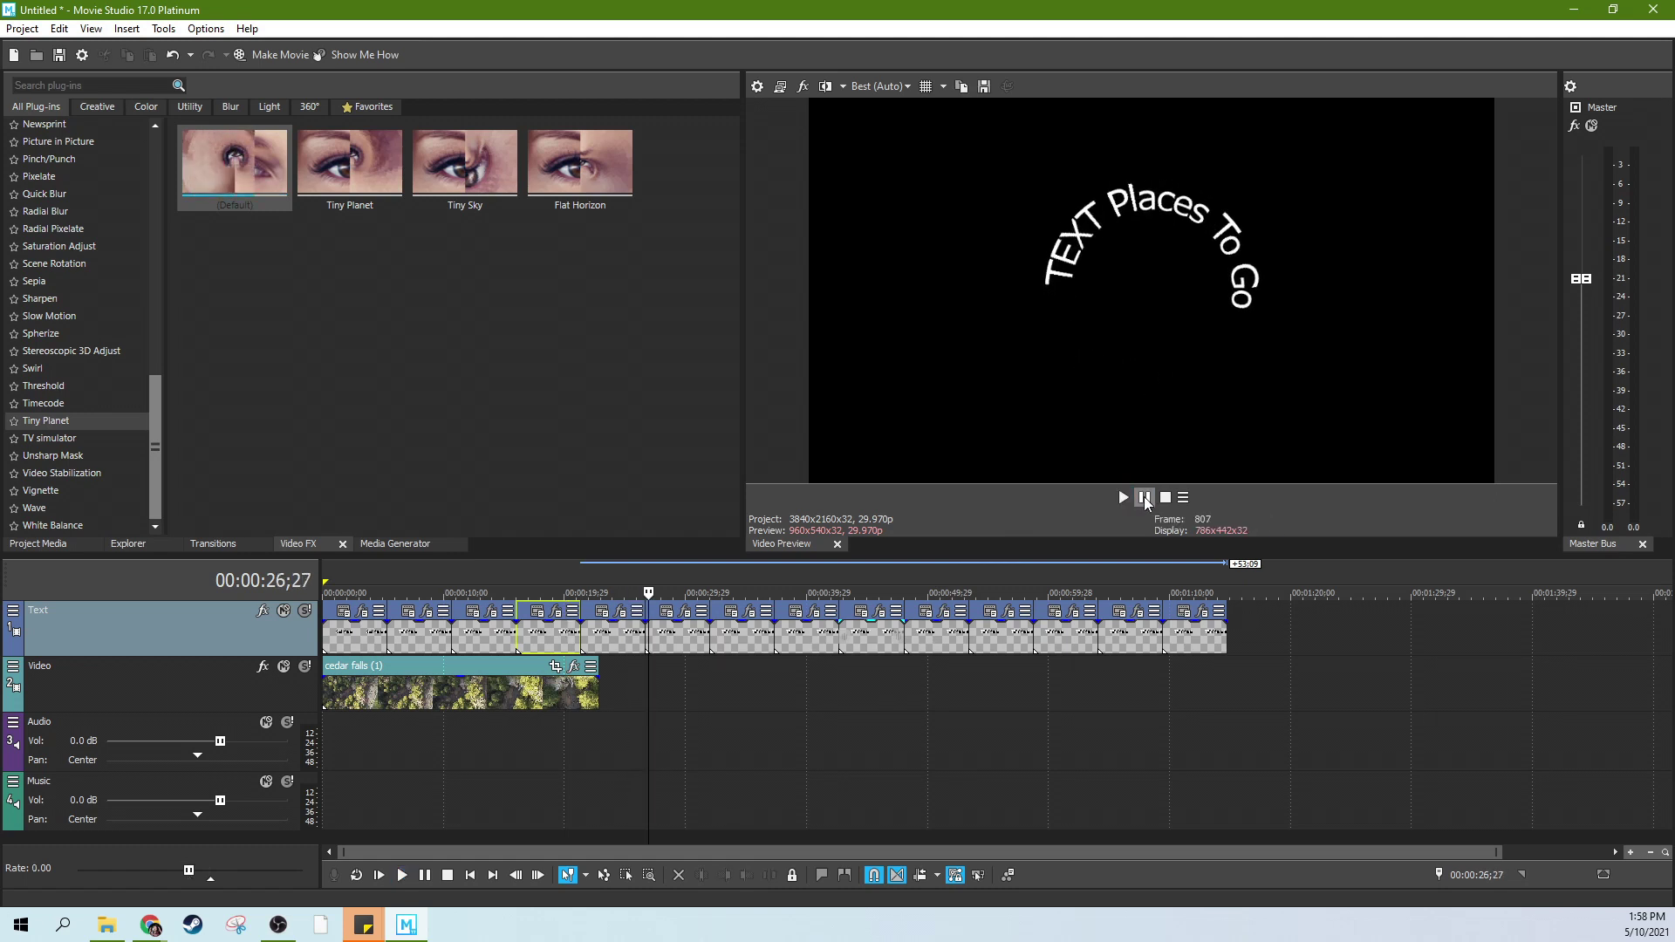